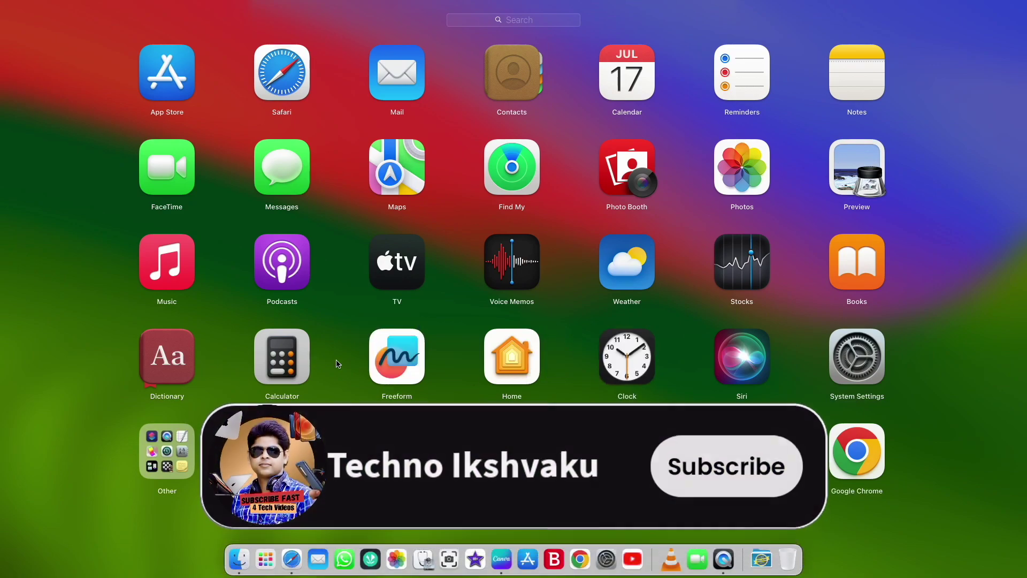
left_click(943, 338)
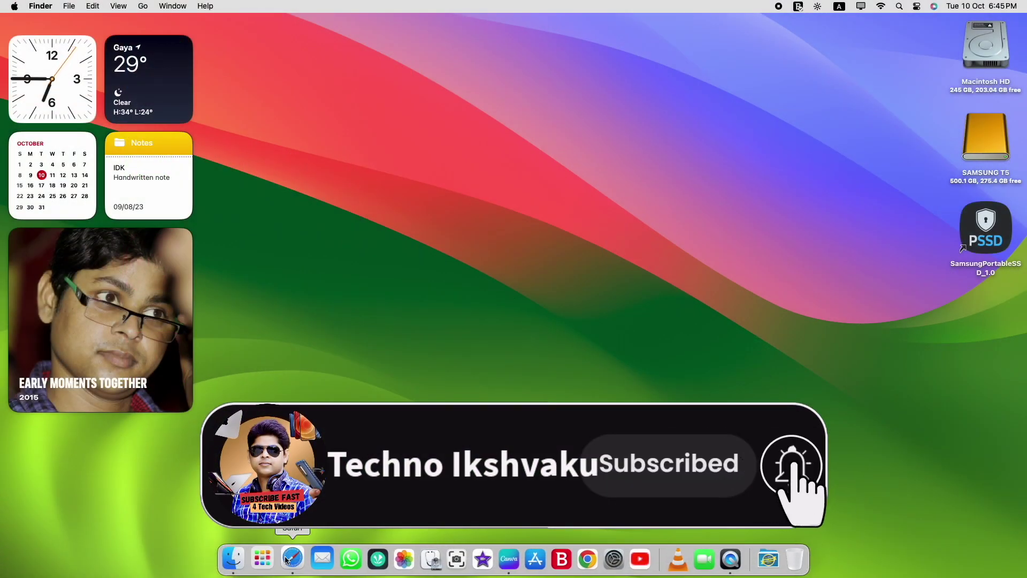
left_click(267, 562)
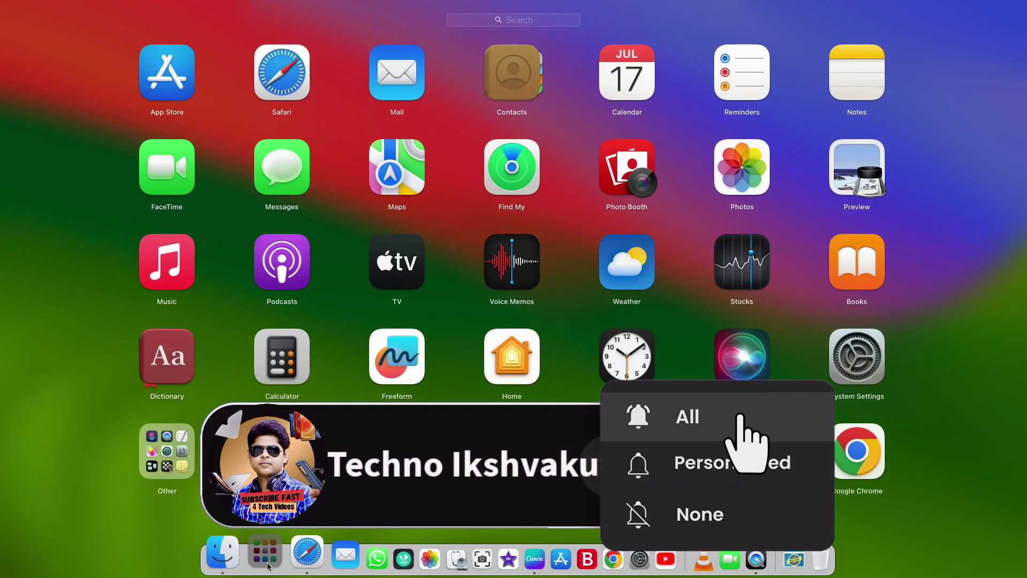
left_click(267, 563)
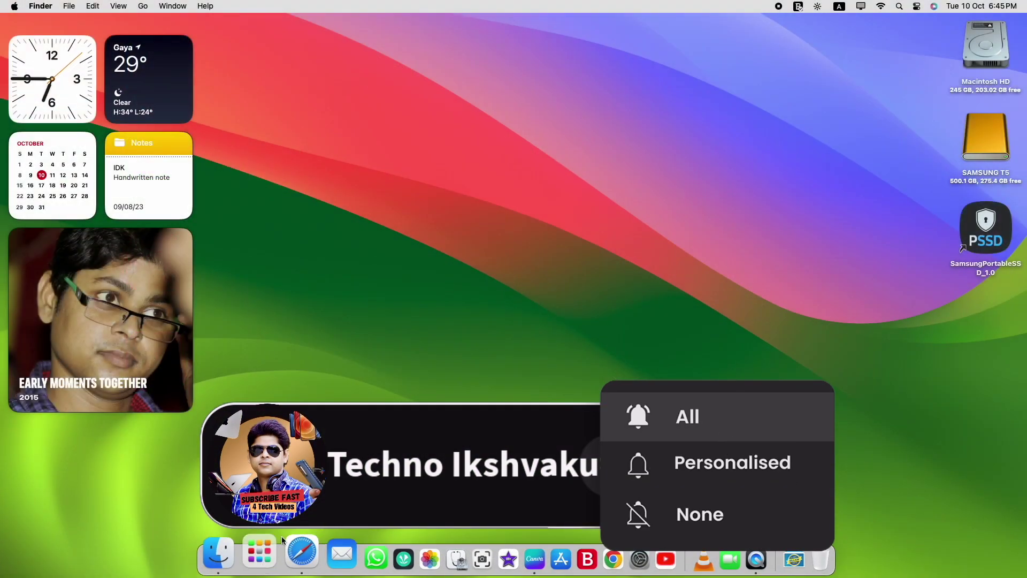
right_click(377, 376)
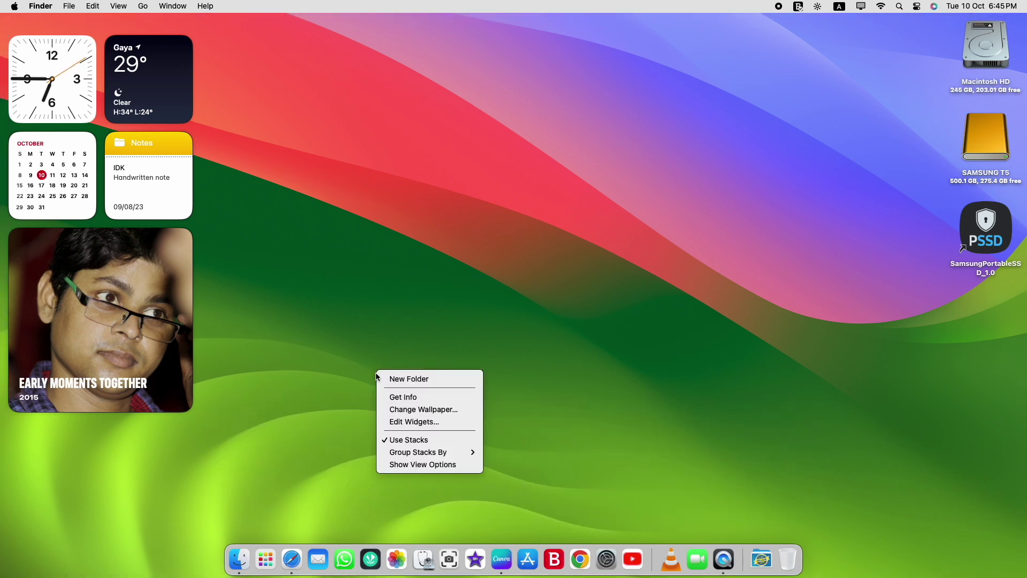
left_click(375, 332)
right_click(364, 304)
left_click(368, 254)
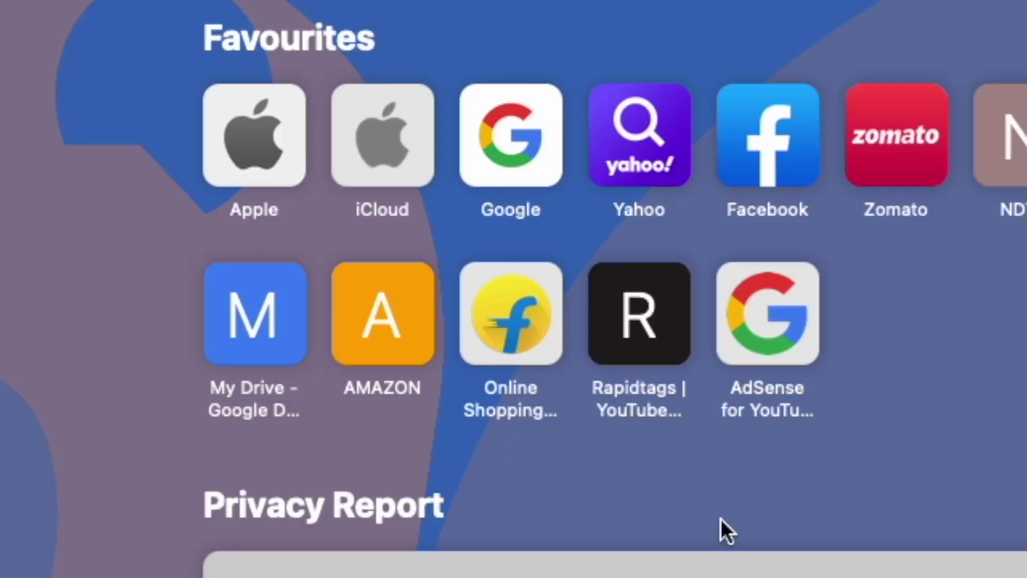
- Open Flipkart from the Safari favourites and add it to the Dock as a web app, replacing the existing one
left_click(511, 313)
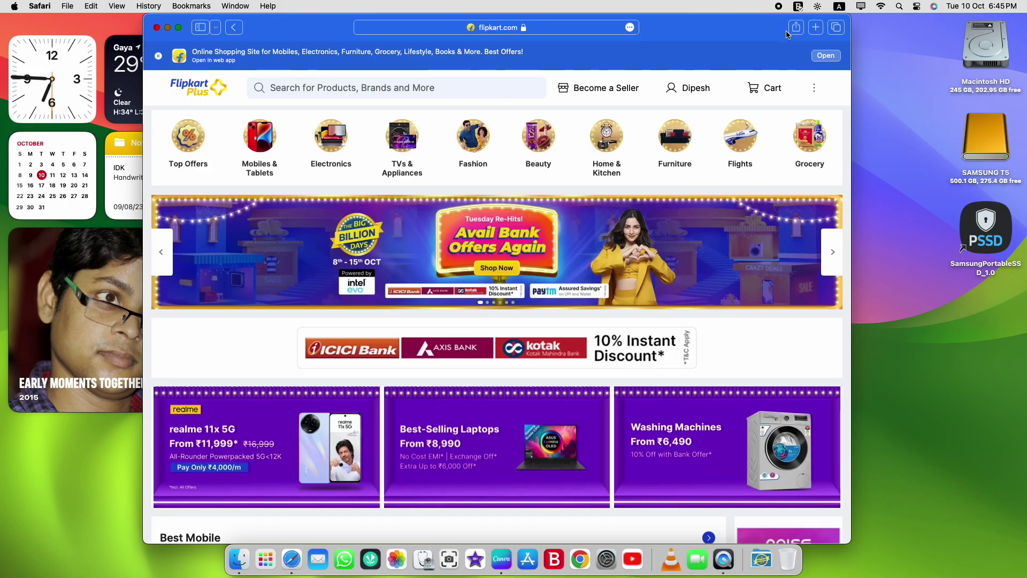
left_click(797, 30)
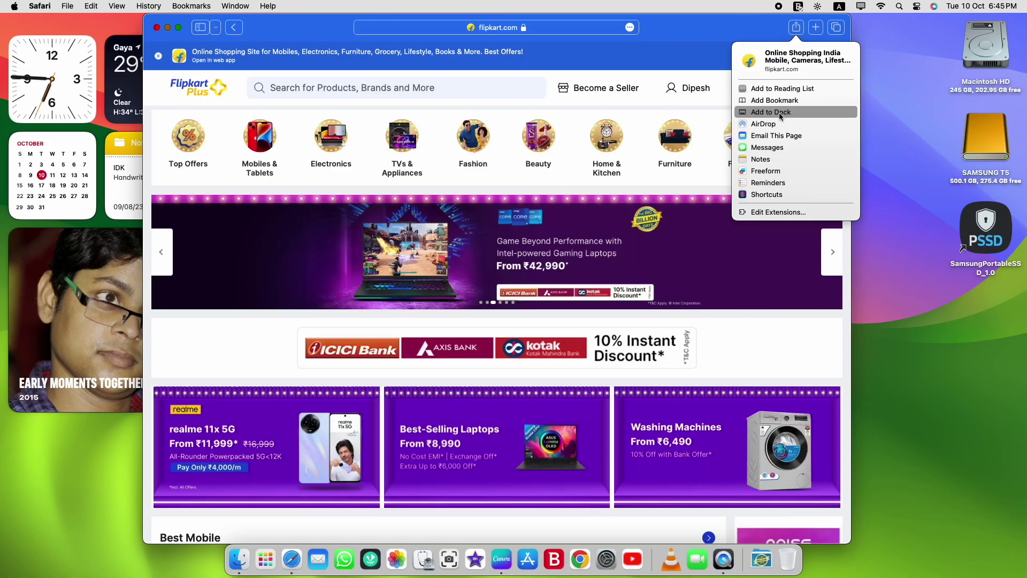
left_click(550, 271)
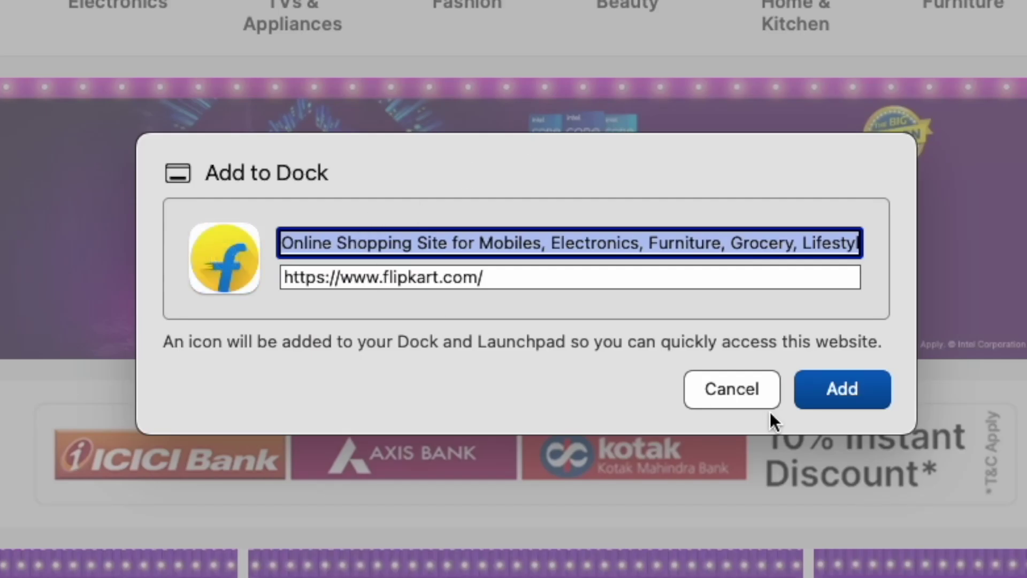
left_click(835, 386)
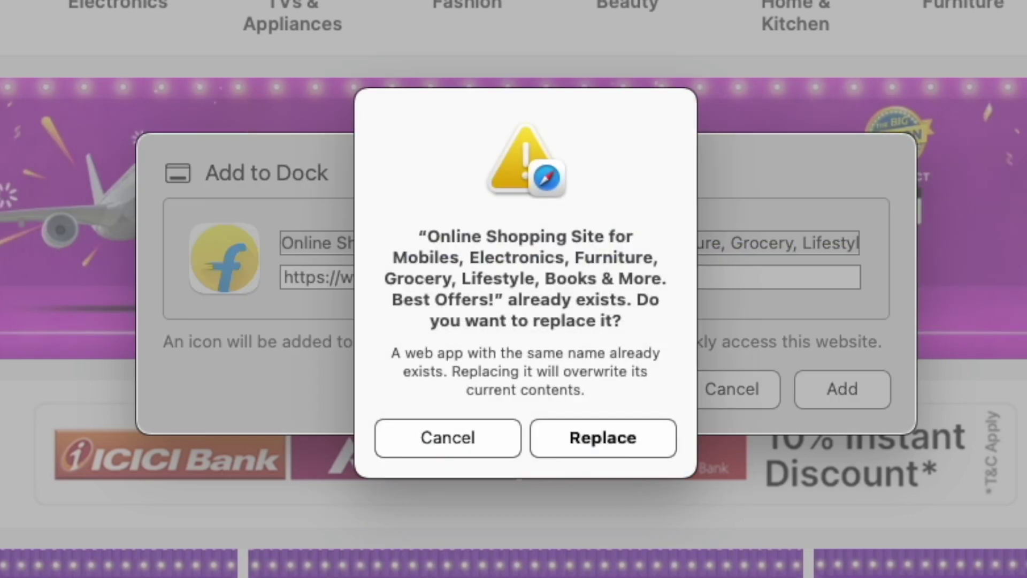
left_click(647, 436)
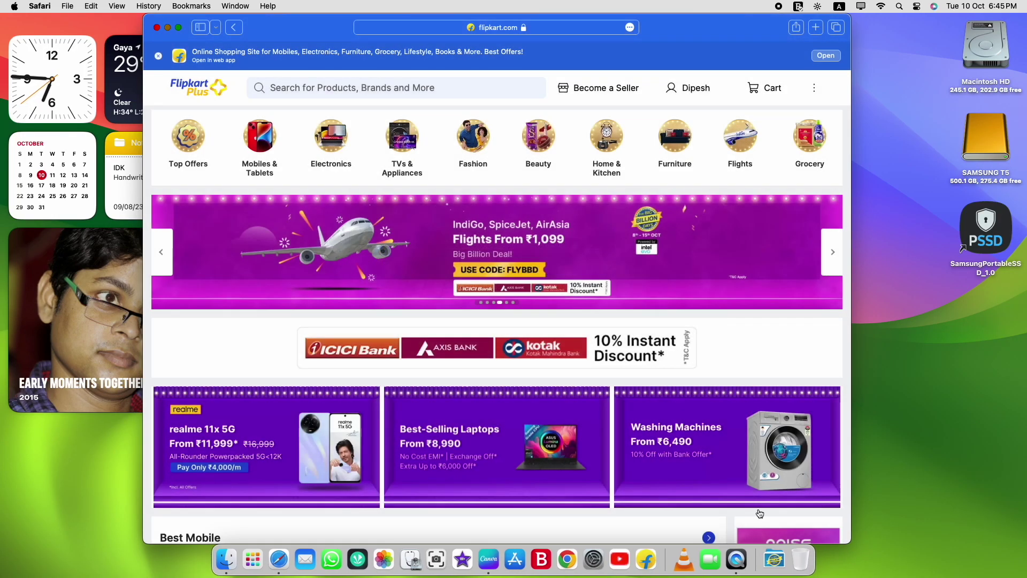
left_click(158, 28)
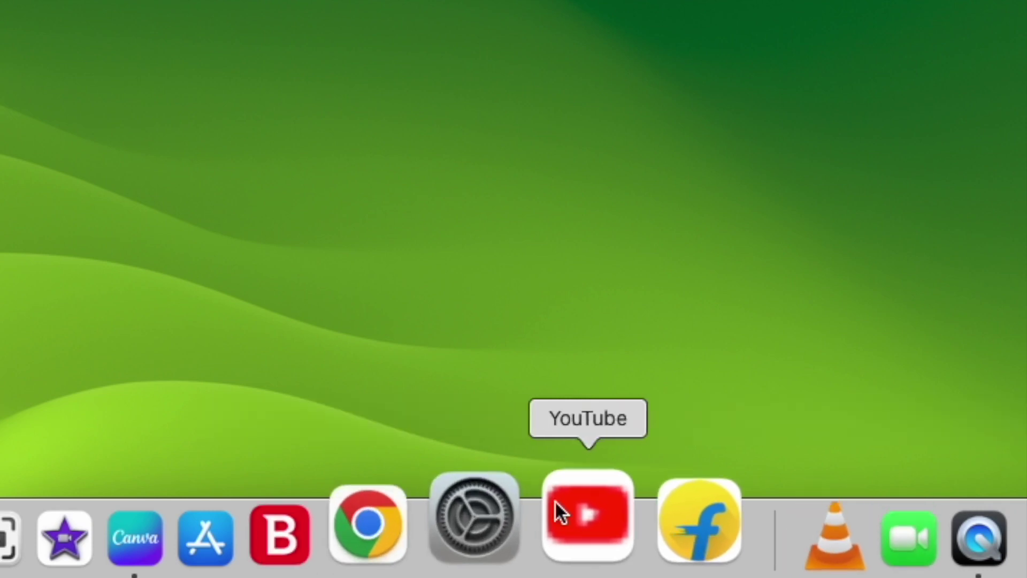
- Launch the Flipkart web app from the Dock and look through its home page, closing its window when done
left_click(702, 535)
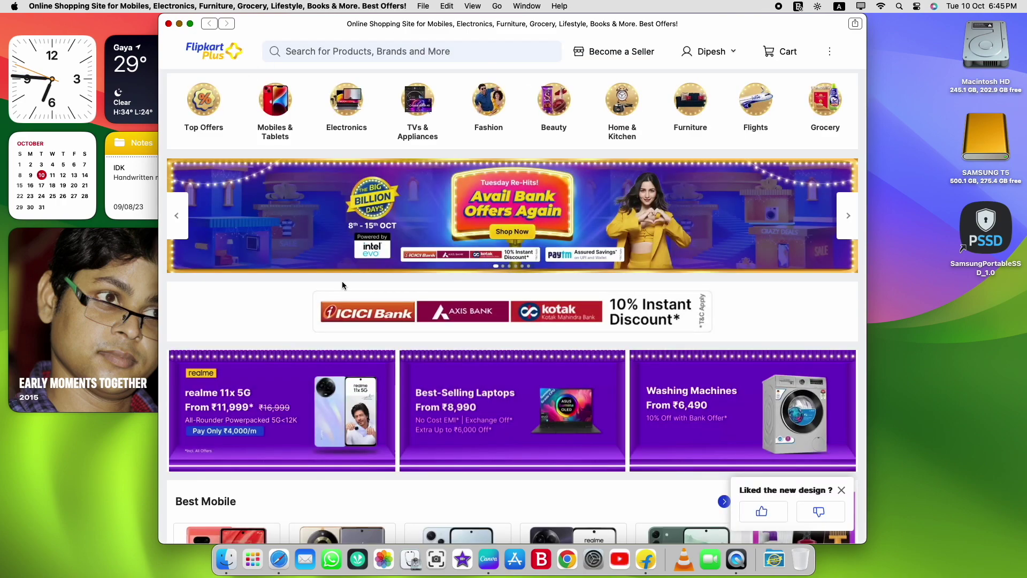
scroll(351, 300, "down", 15)
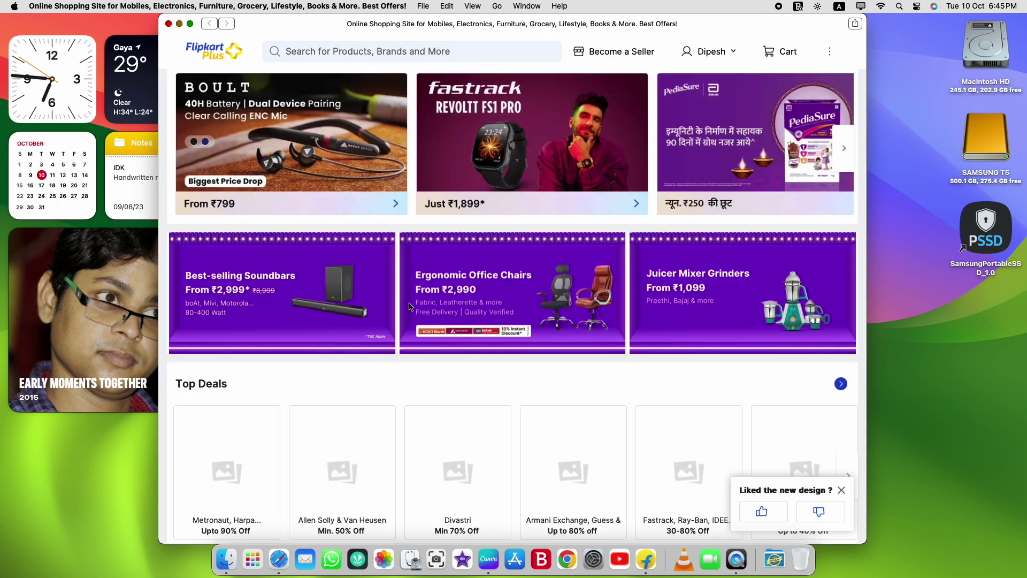
scroll(411, 307, "down", 15)
scroll(411, 306, "up", 20)
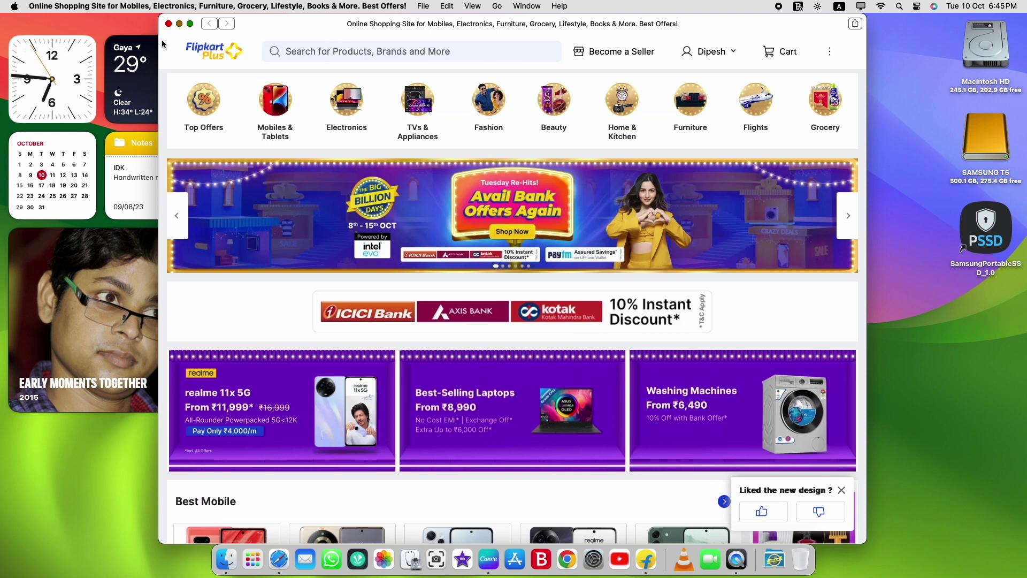
left_click(169, 25)
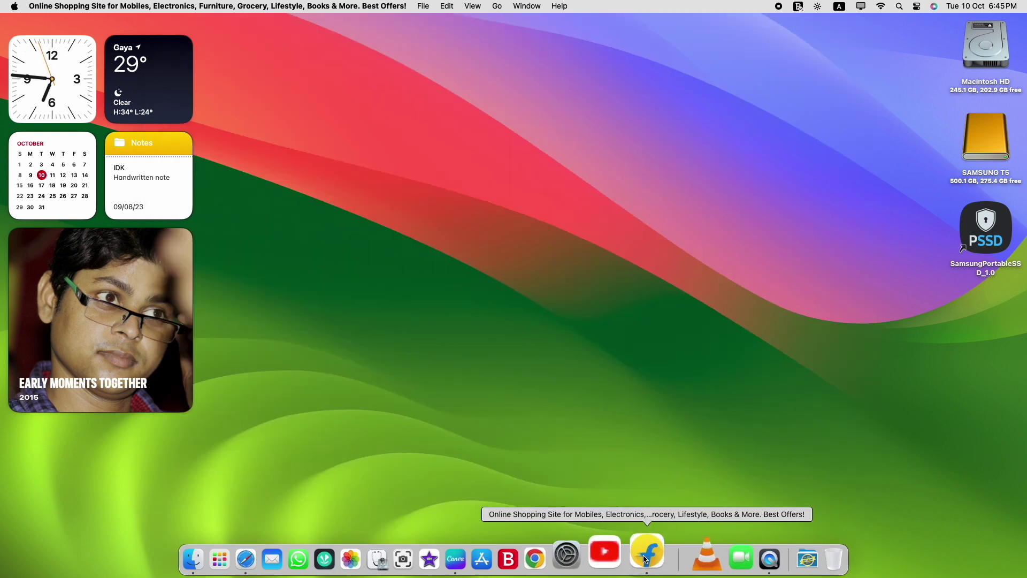
- Quit the Flipkart web app and remove it from the Dock
right_click(649, 554)
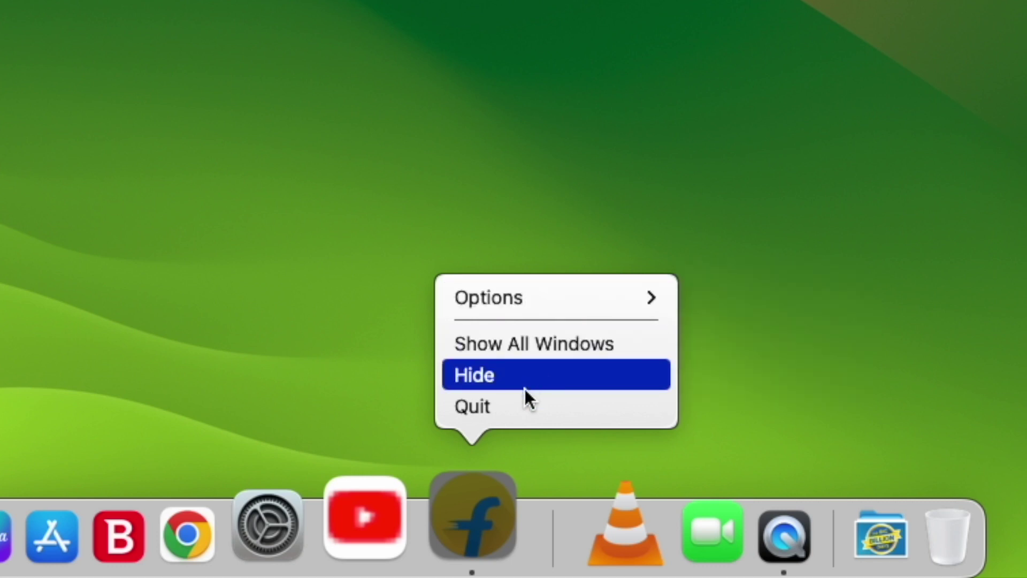
left_click(514, 410)
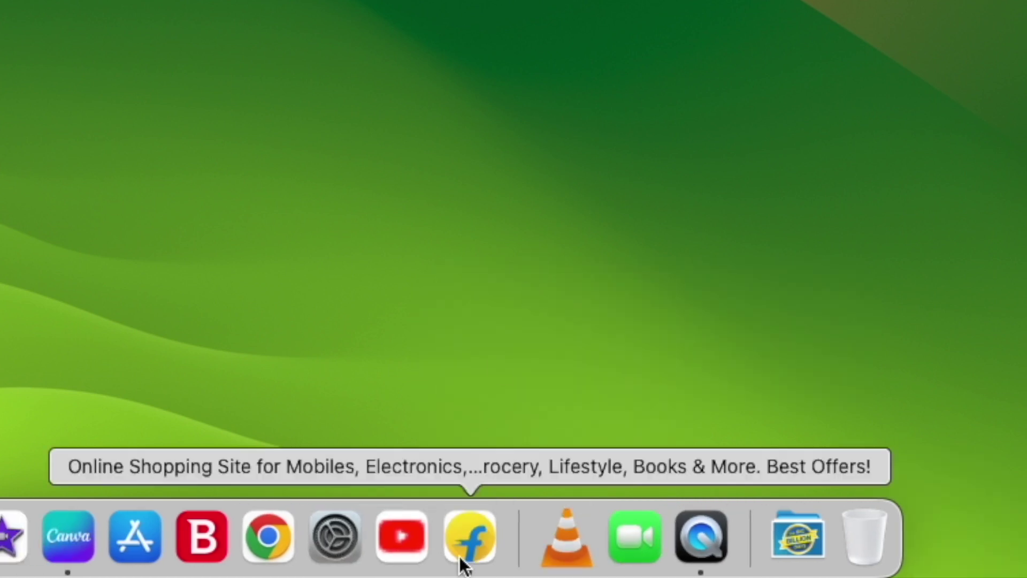
right_click(466, 549)
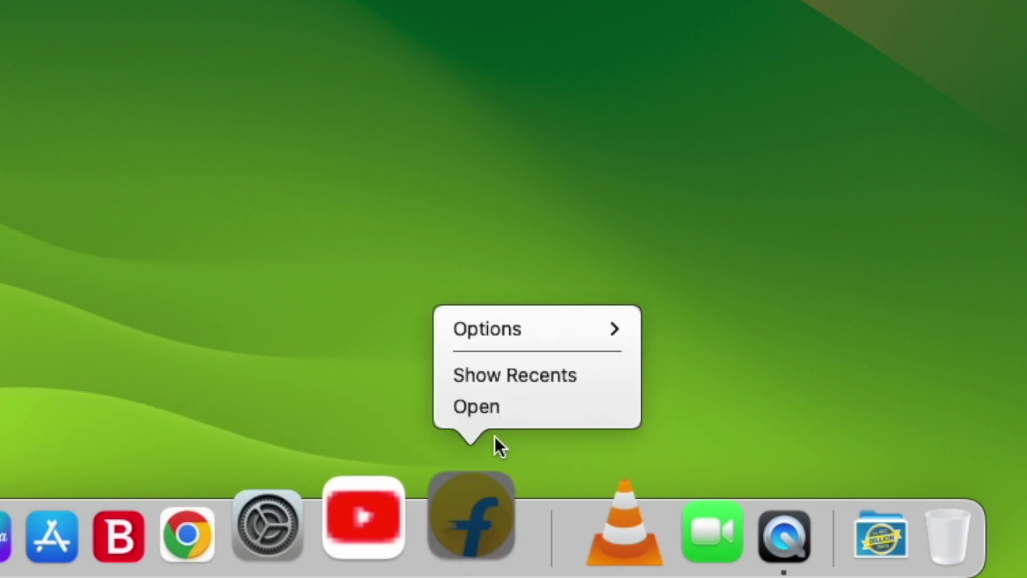
mouse_move(537, 334)
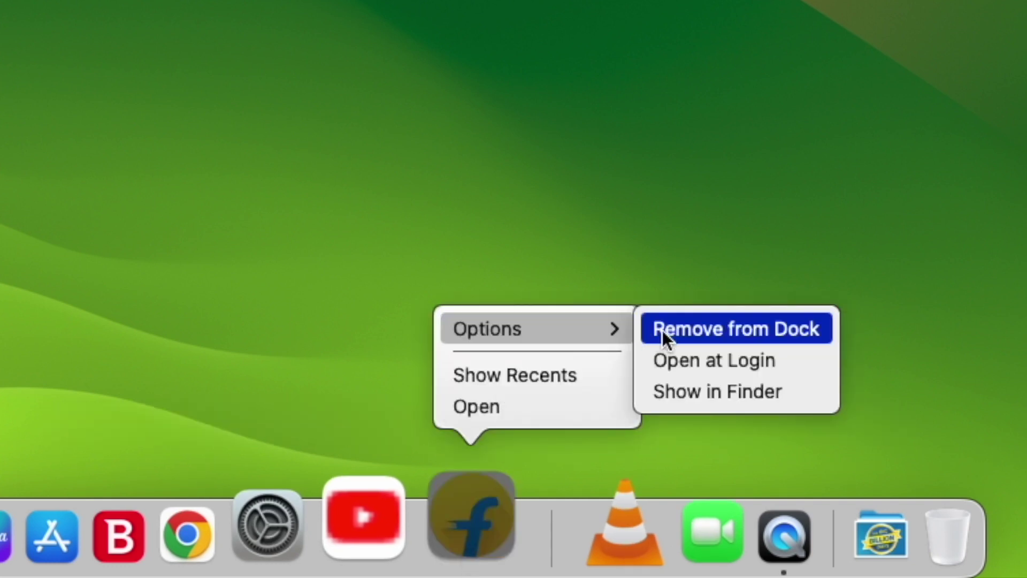
left_click(718, 330)
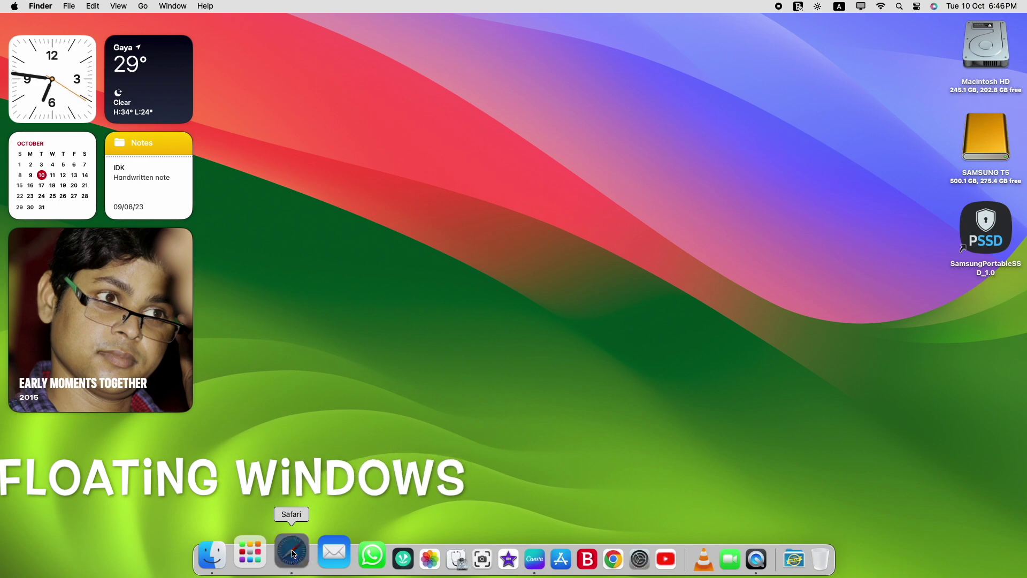
- Open Safari and Photos so their windows share the desktop with the Canva window
left_click(293, 554)
left_click(901, 351)
left_click(402, 557)
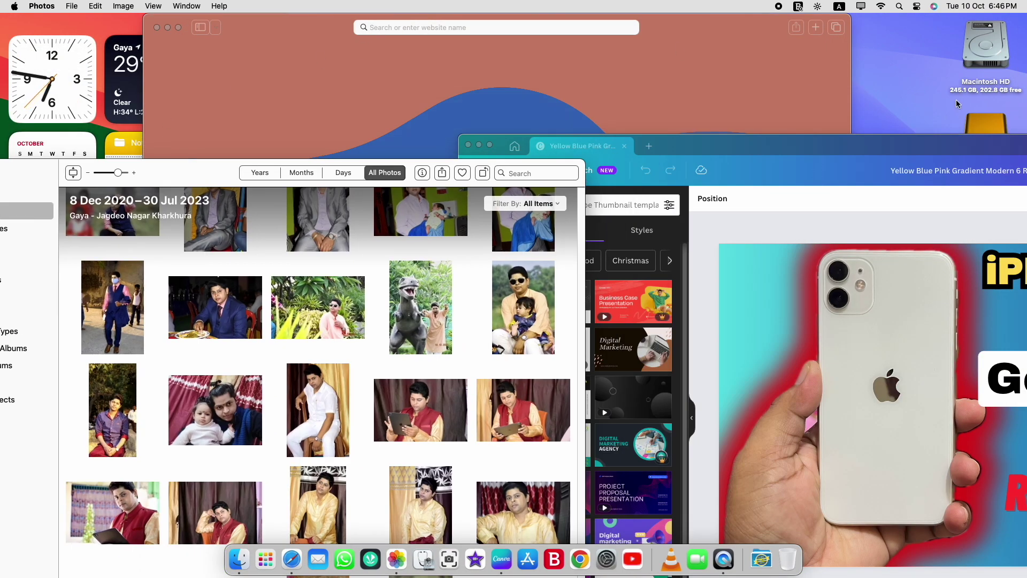
- Test revealing the desktop through the wallpaper and bringing the Safari, Canva and Photos windows back, several times
left_click(891, 75)
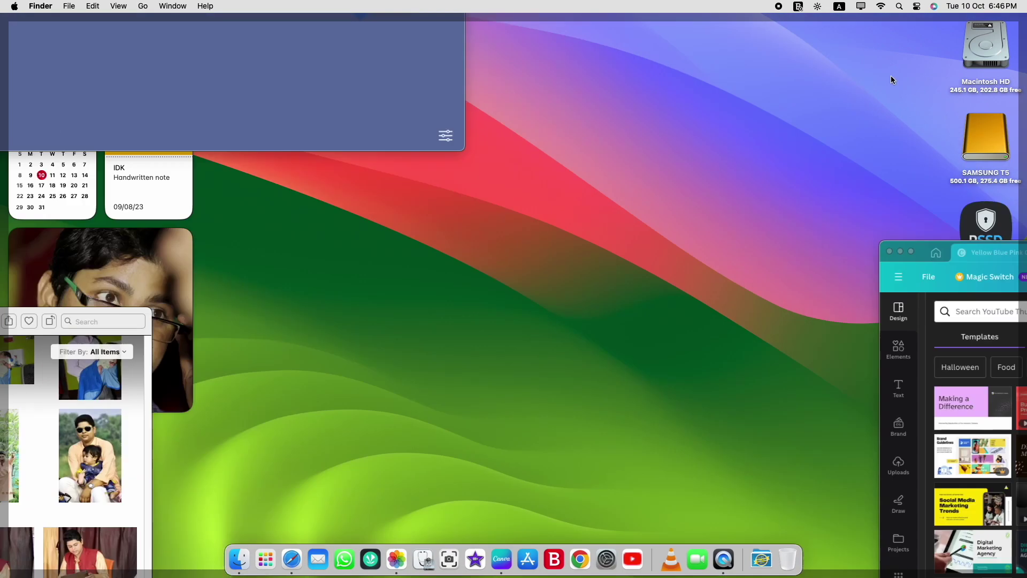
left_click(695, 209)
left_click(911, 85)
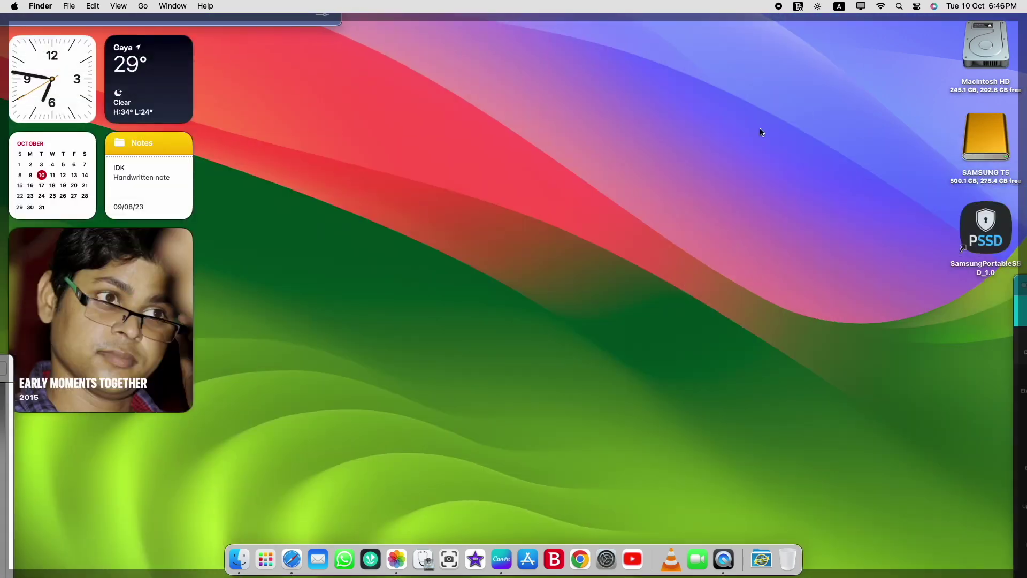
left_click(759, 127)
left_click(891, 84)
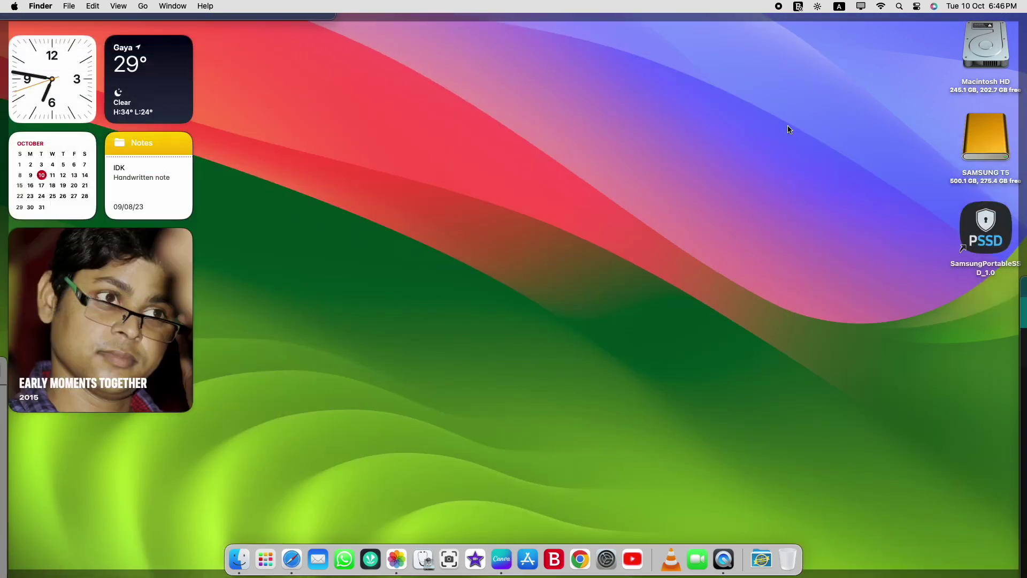
left_click(790, 126)
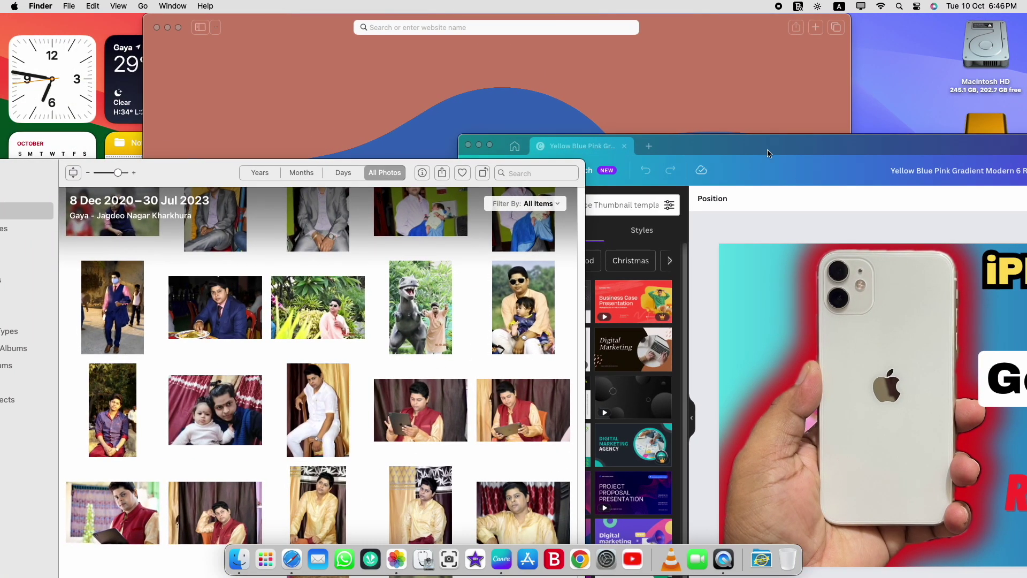
left_click(883, 81)
left_click(808, 107)
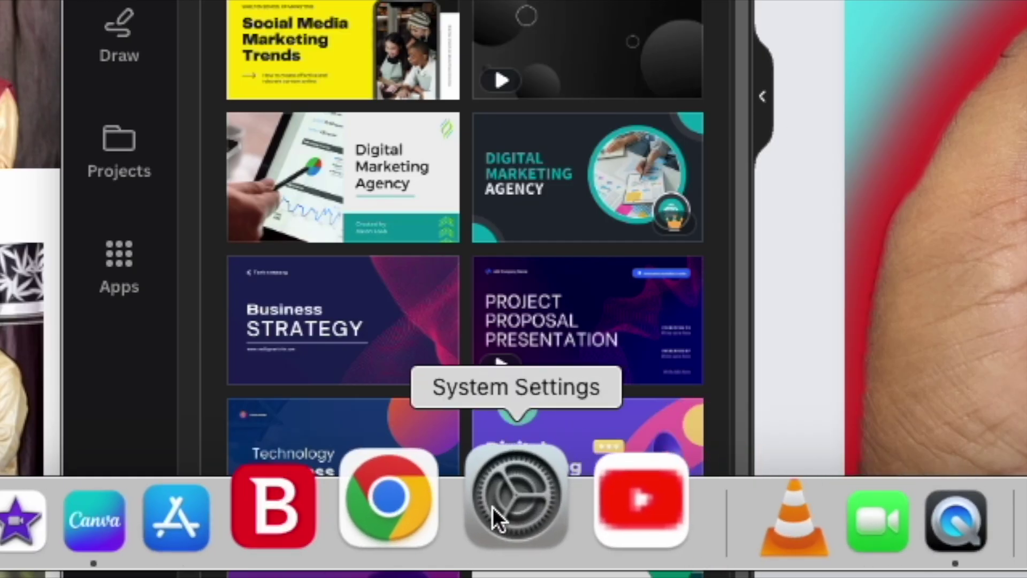
- In the System Settings for Desktop & Dock, set wallpaper-click desktop reveal to Only in Stage Manager
left_click(495, 505)
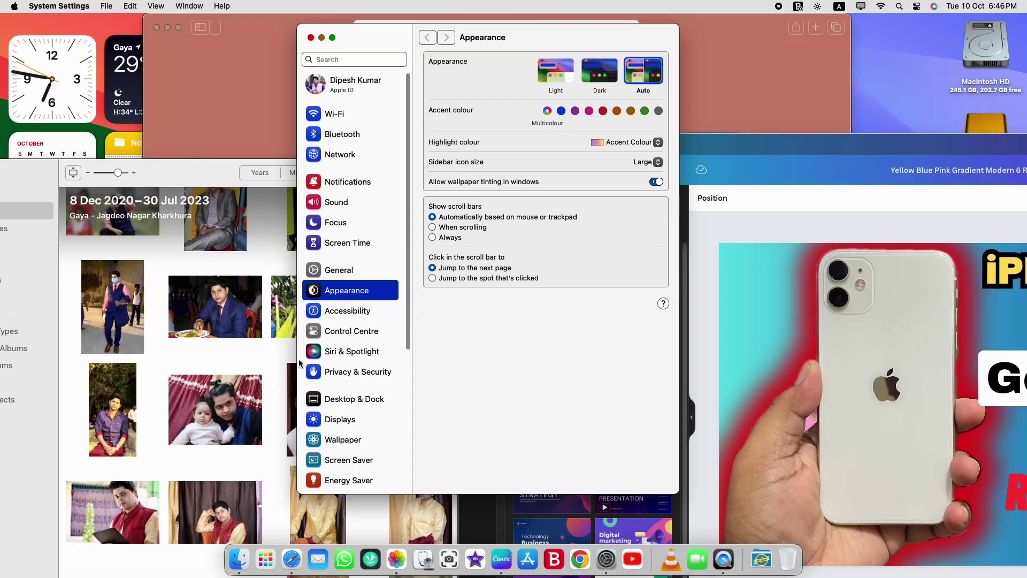
scroll(321, 364, "down", 5)
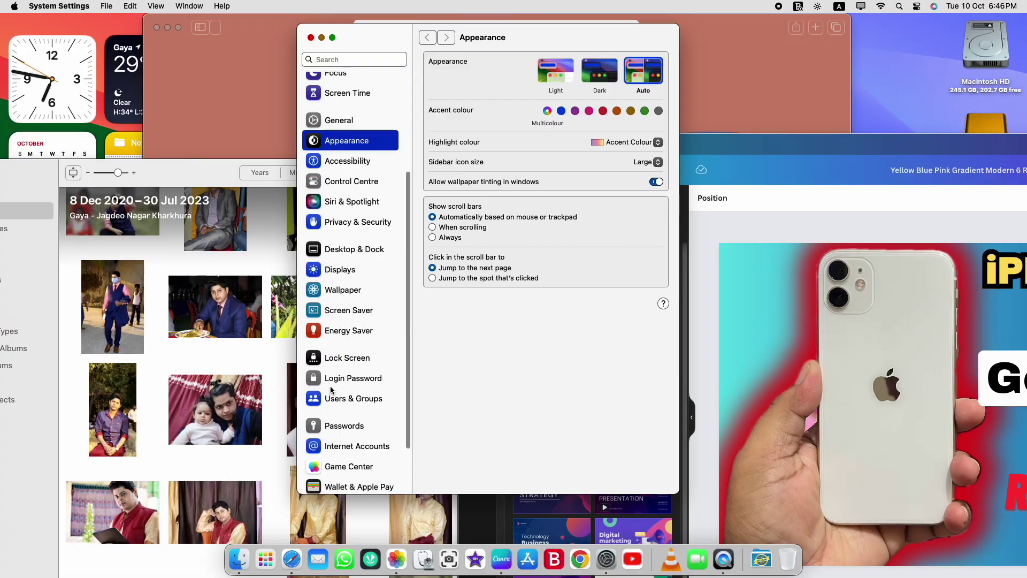
left_click(356, 251)
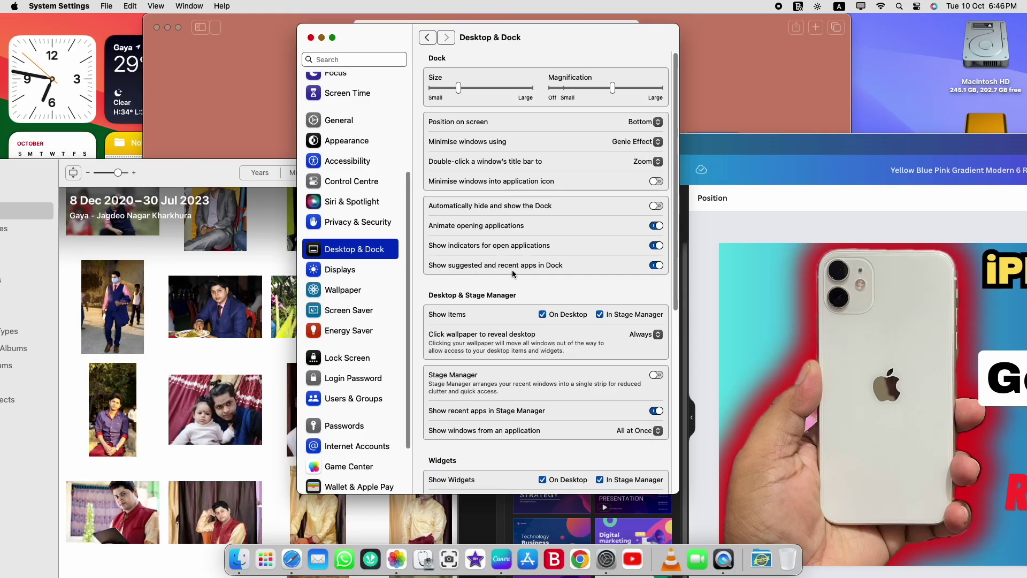
scroll(744, 421, "down", 2)
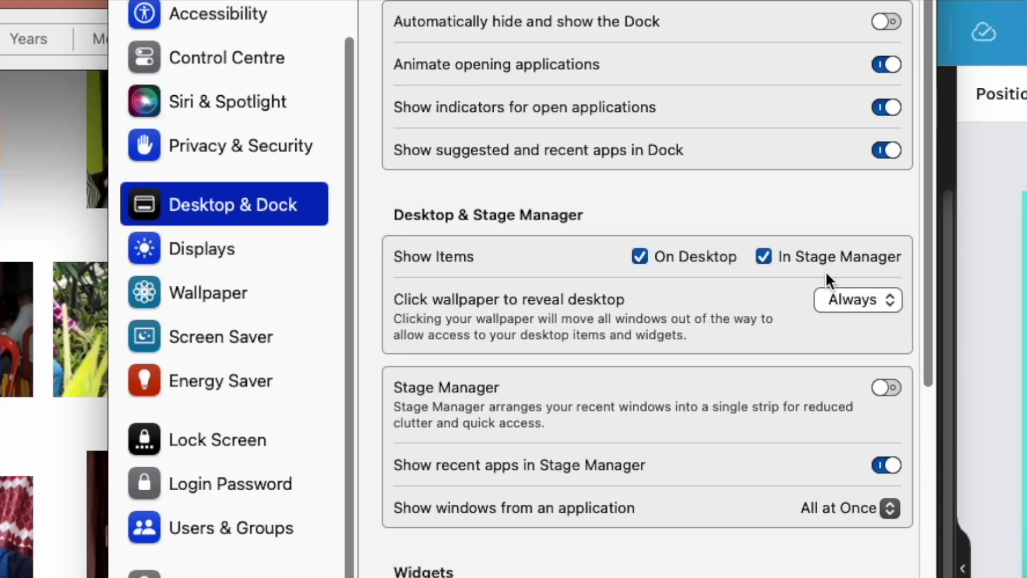
left_click(874, 296)
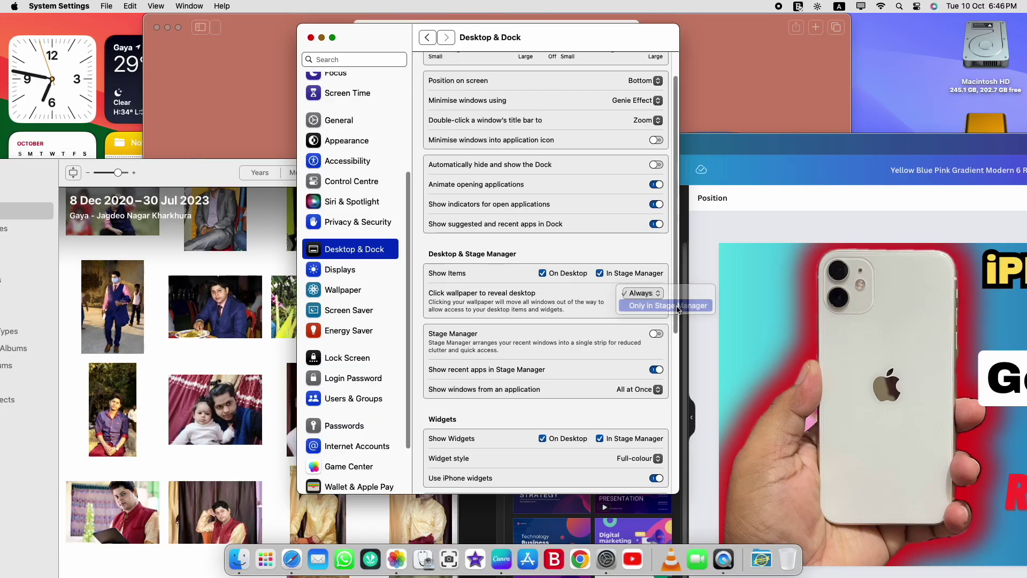
left_click(678, 307)
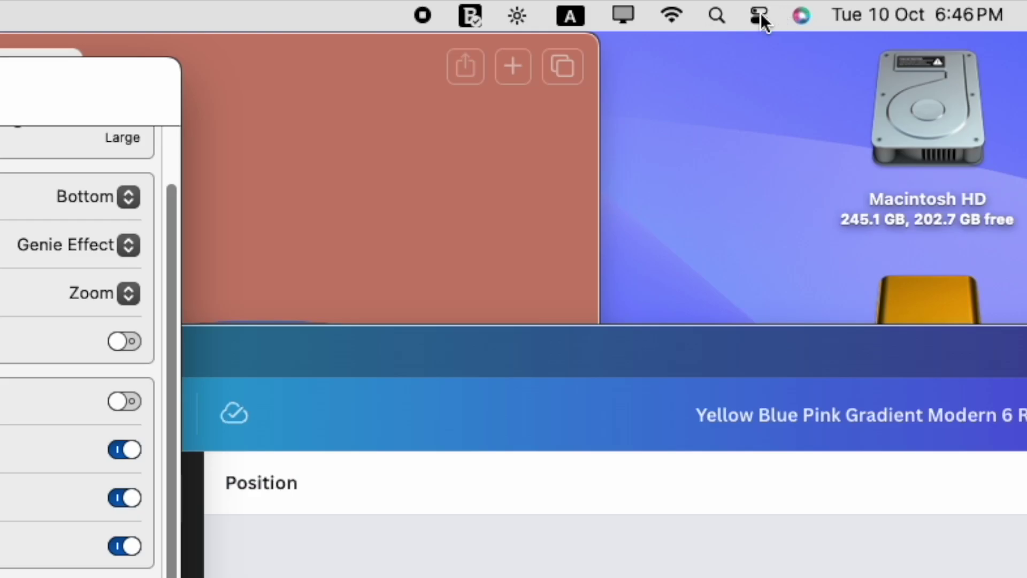
- Look at the Stage Manager control in Control Centre and test the wallpaper's desktop reveal with the Safari window in front
left_click(916, 6)
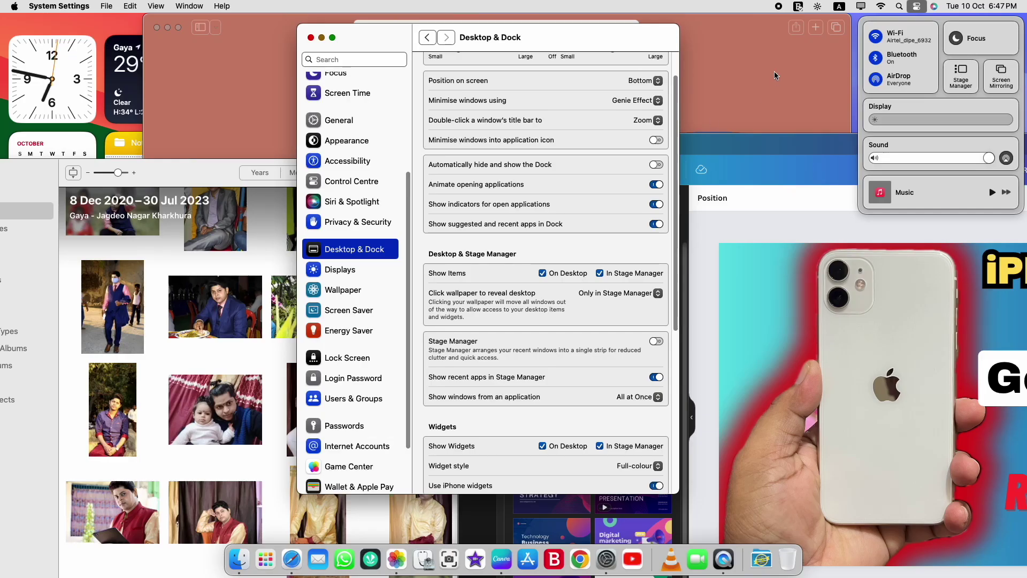
left_click(749, 95)
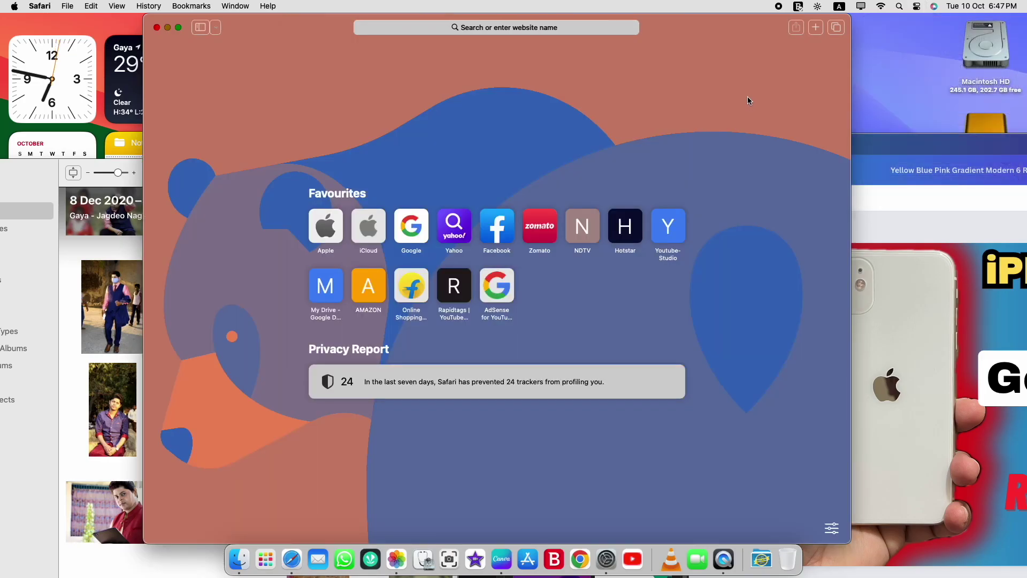
left_click(889, 69)
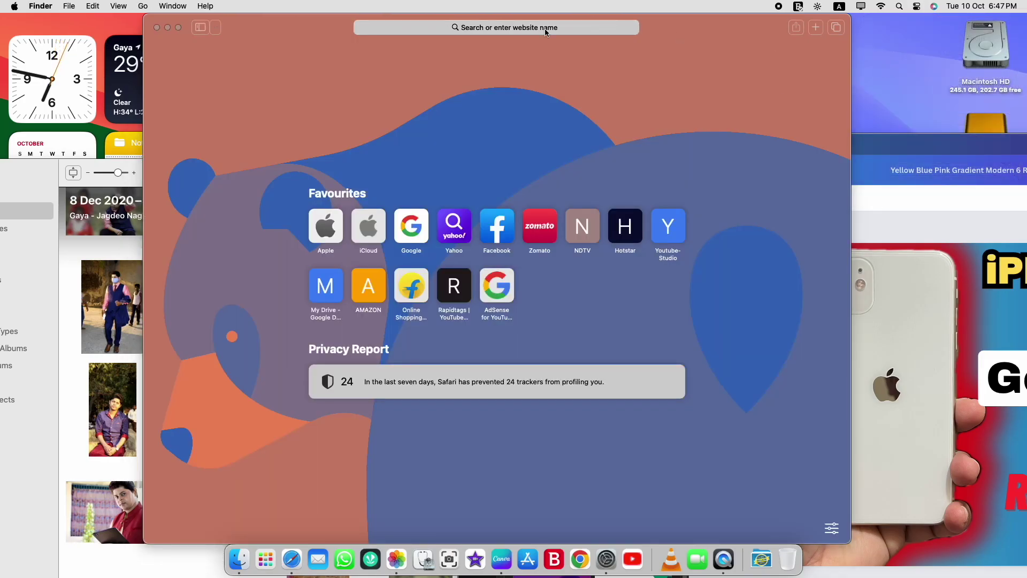
- Reposition the Safari and Canva windows to uncover System Settings, and test clicking the wallpaper with the windows open
left_click_drag(301, 17, 215, 152)
left_click(793, 74)
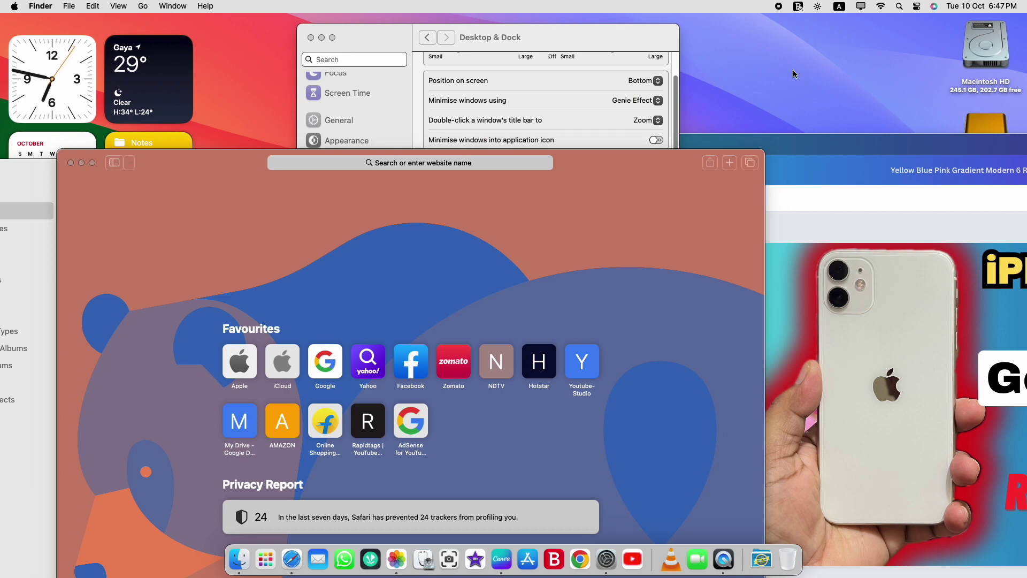
left_click_drag(824, 152, 899, 109)
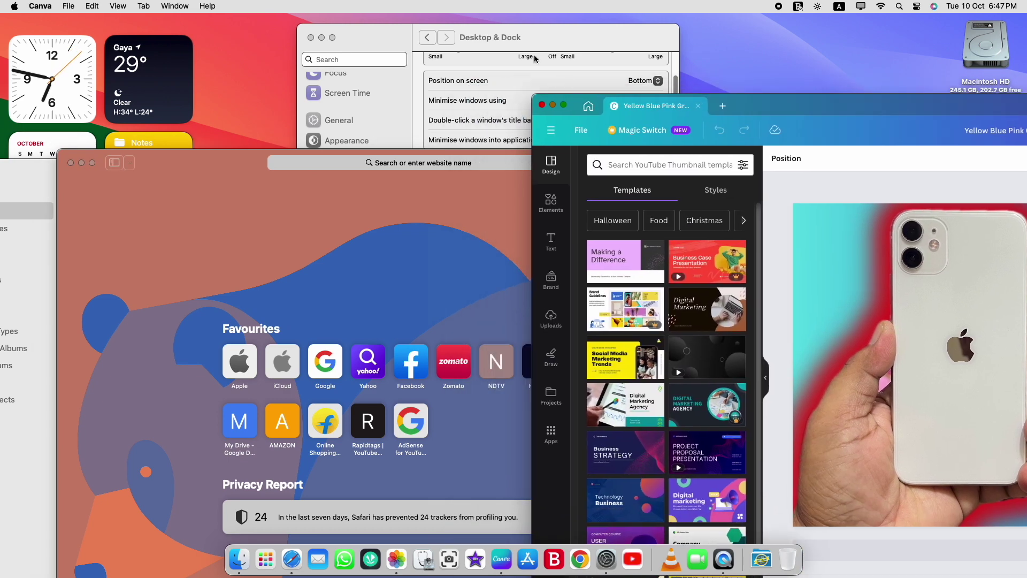
- In the Desktop & Dock settings, set wallpaper-click desktop reveal back to Always
left_click(389, 43)
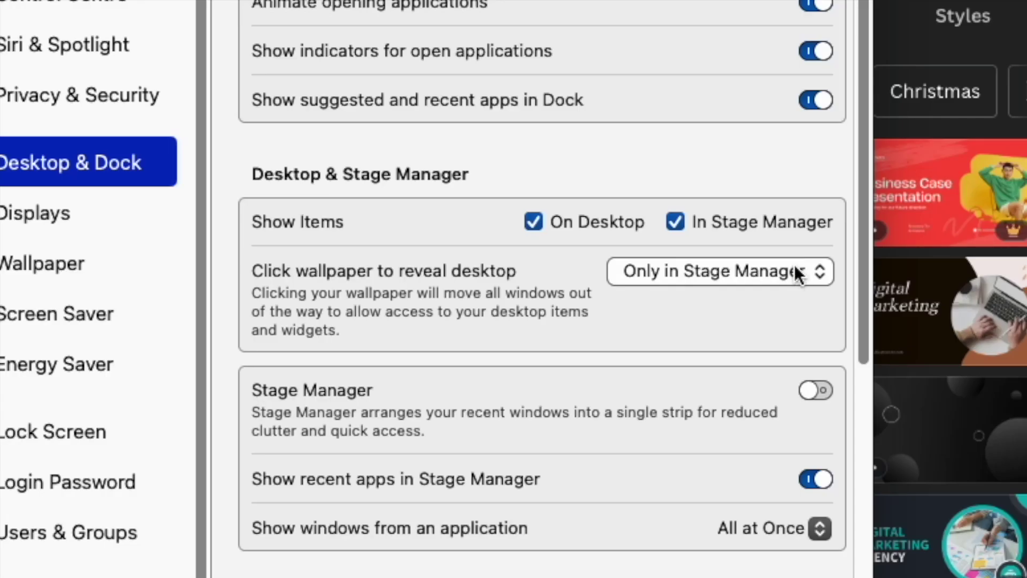
left_click(648, 293)
left_click(607, 280)
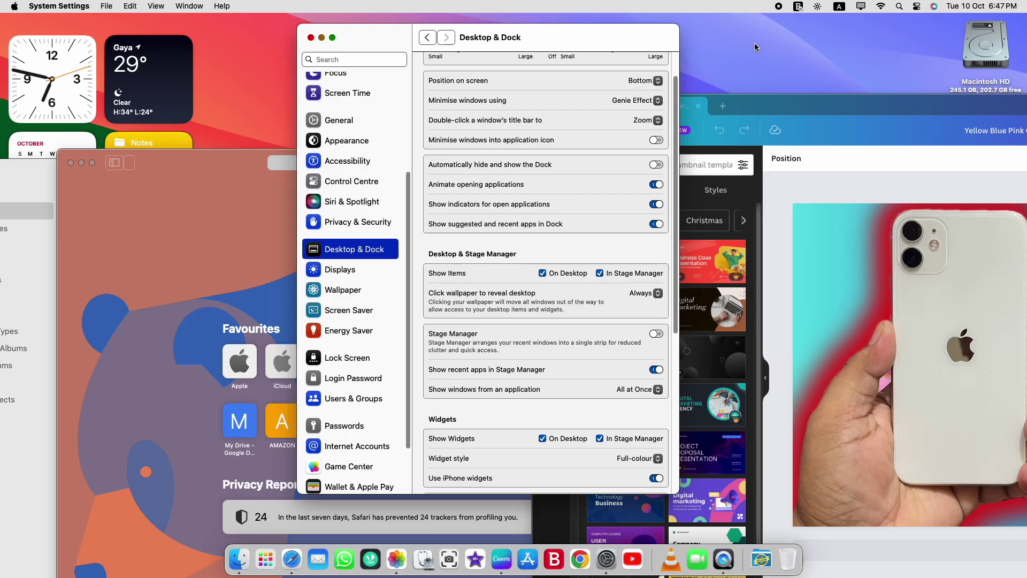
- Test revealing the desktop through the wallpaper and restoring the windows, and close System Settings
left_click(763, 69)
left_click(761, 88)
left_click(784, 70)
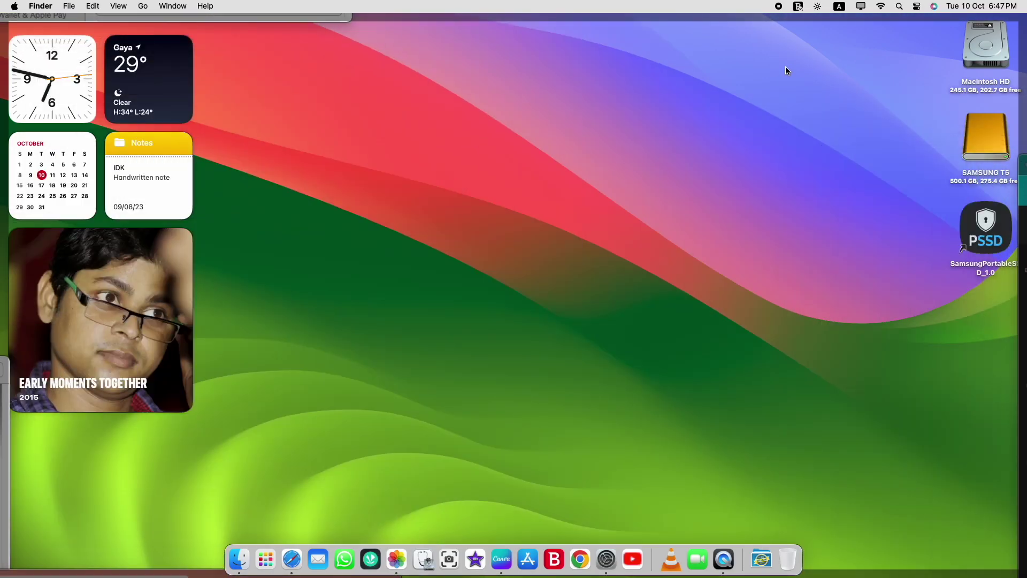
left_click(785, 68)
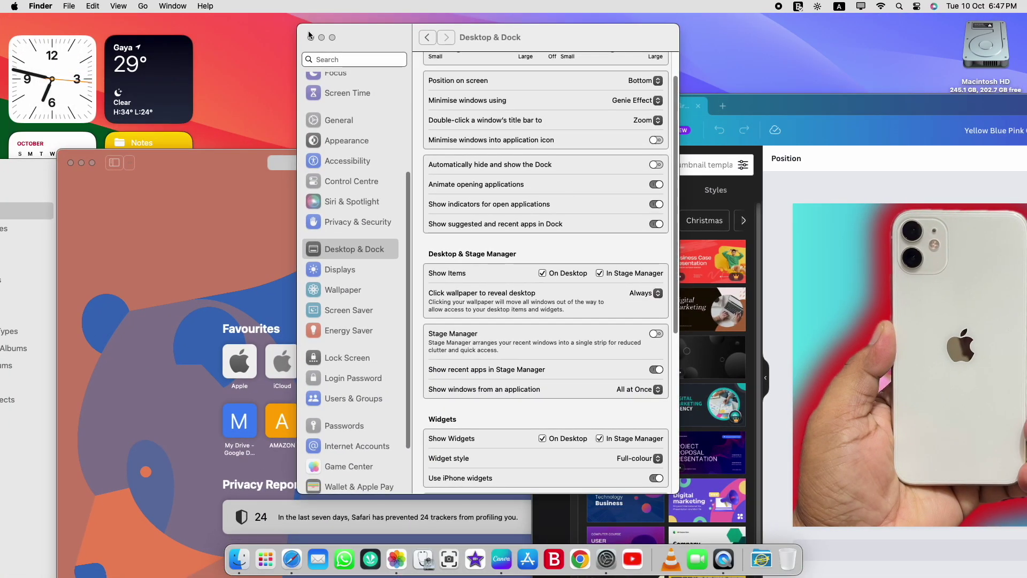
left_click(310, 38)
- Open the desktop widget gallery and place the single Shortcut widget and the small Shortcuts Folder widget on the desktop
right_click(440, 124)
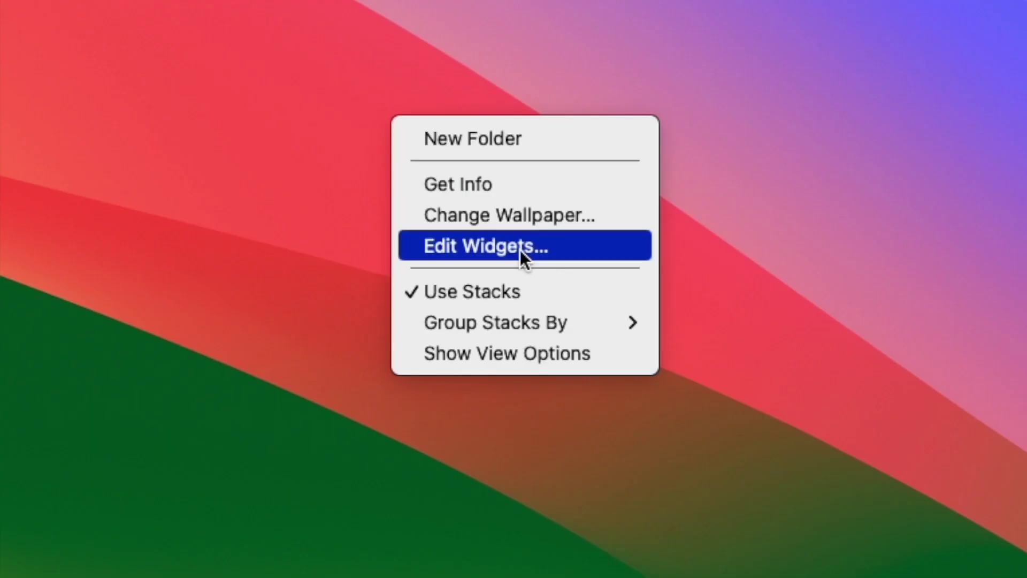
left_click(488, 175)
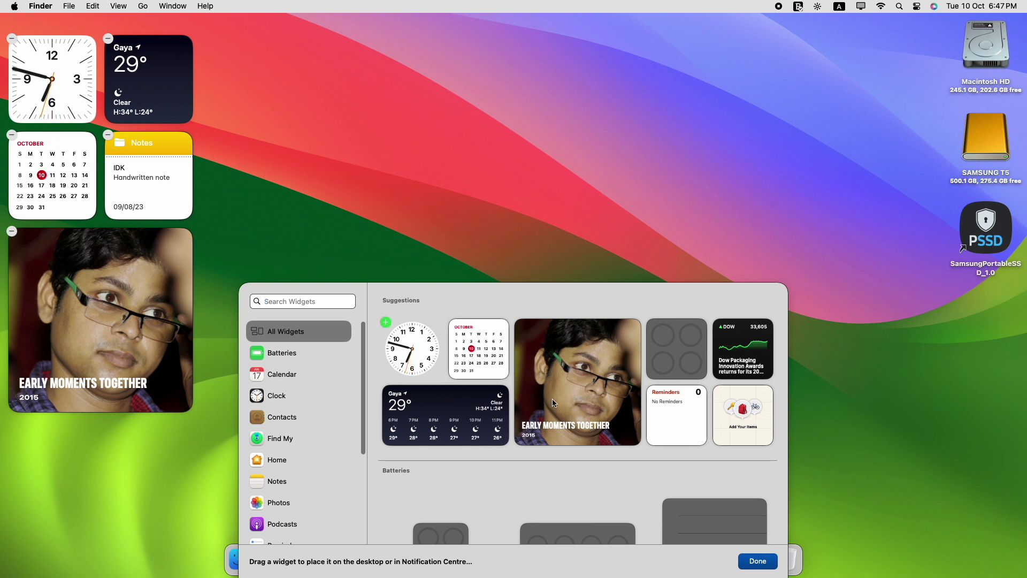
scroll(310, 406, "down", 5)
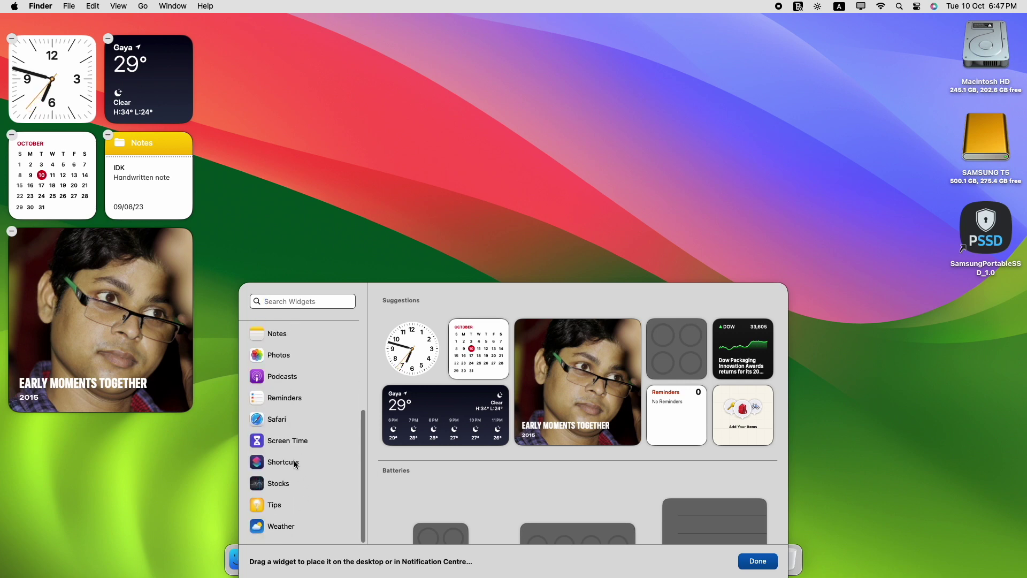
left_click(297, 465)
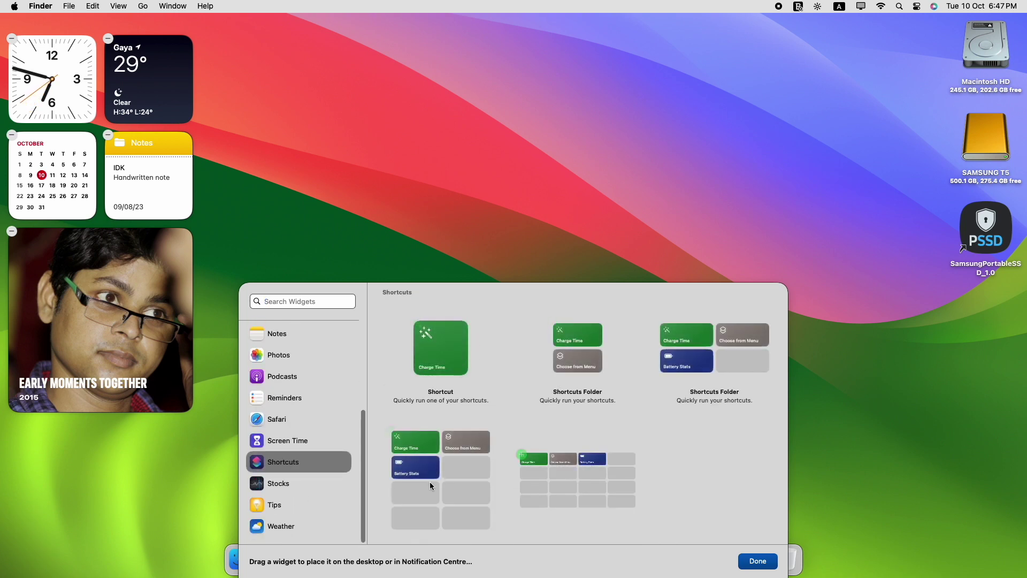
left_click_drag(464, 356, 384, 160)
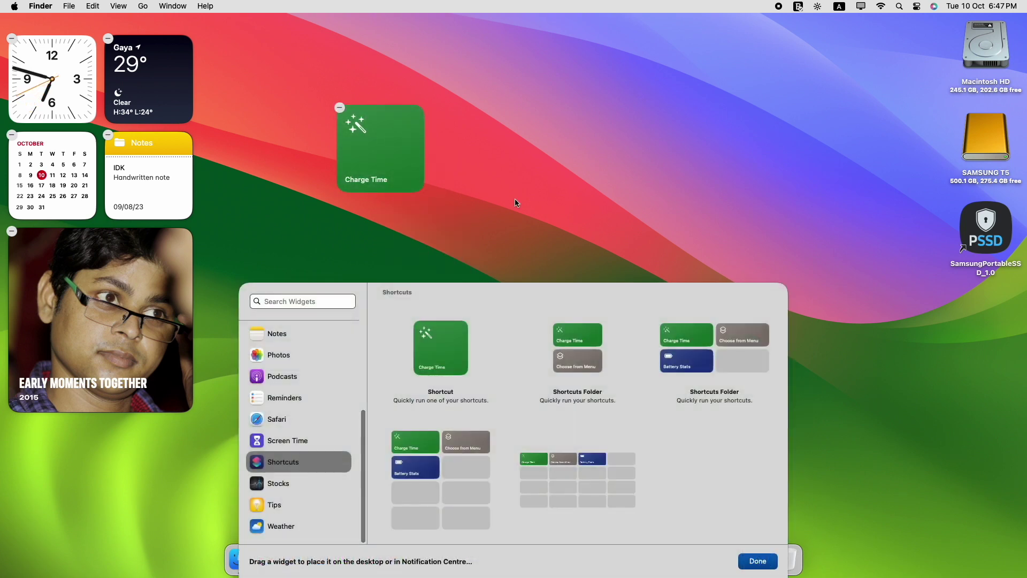
left_click_drag(582, 354, 555, 150)
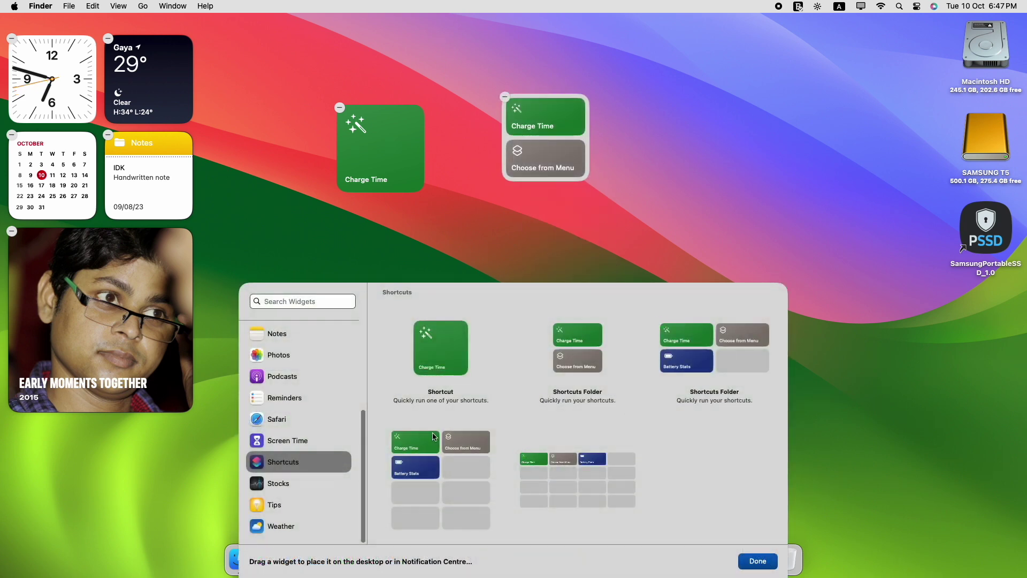
- Add the medium Screen Time Daily Activity and medium Weather Forecast widgets to the desktop and close the widget gallery
left_click(287, 440)
left_click_drag(521, 394, 642, 161)
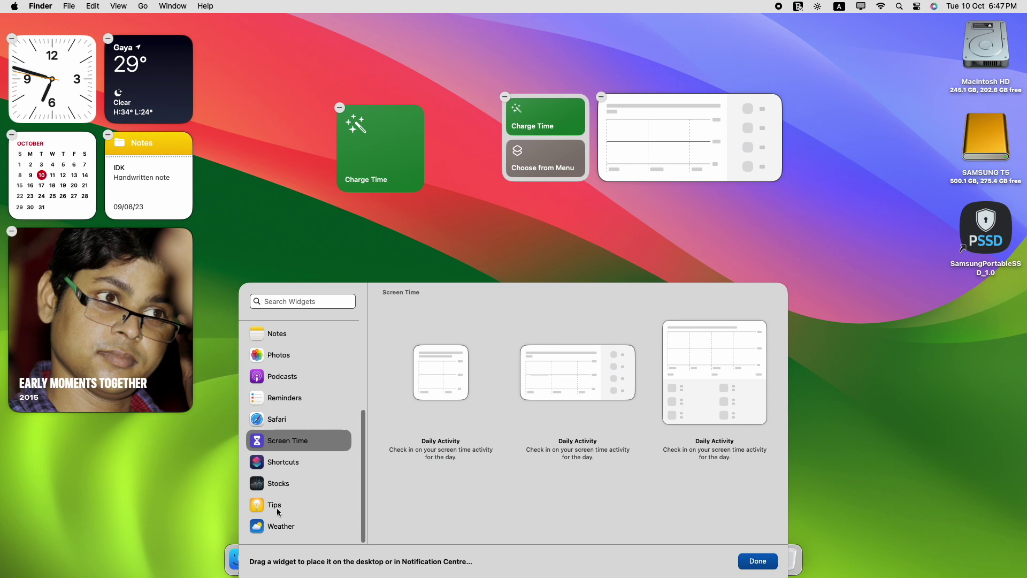
left_click(280, 527)
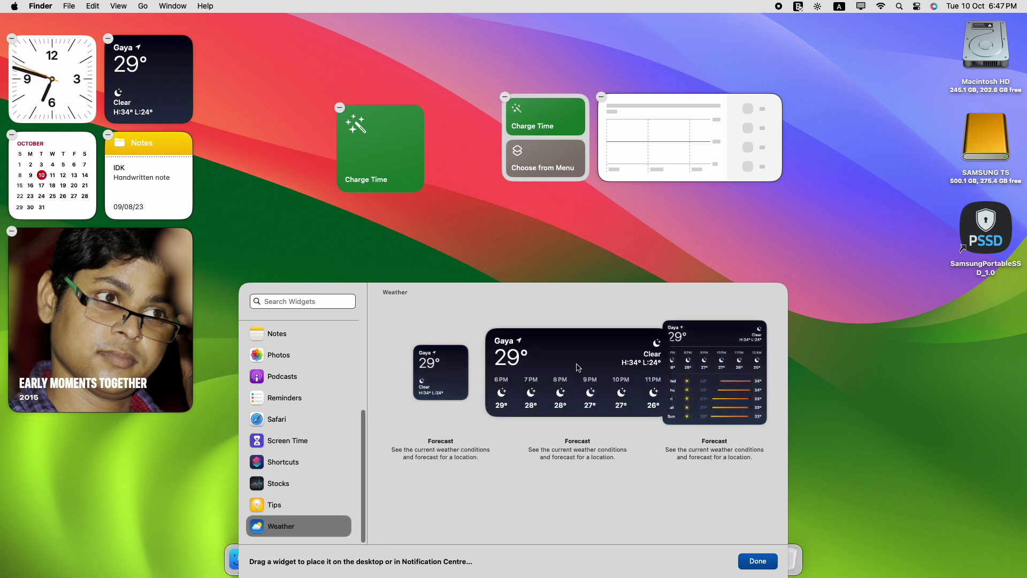
left_click_drag(566, 381, 316, 82)
left_click(475, 218)
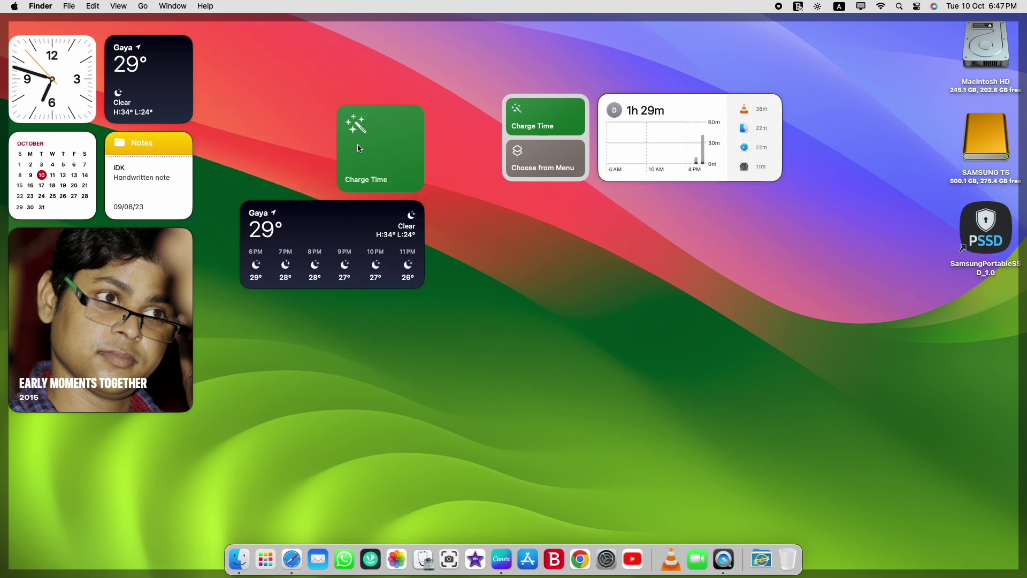
- Arrange the Charge Time, Weather, Shortcuts Folder and Screen Time widgets in a column beside the existing desktop widgets
left_click_drag(358, 148, 263, 82)
left_click_drag(332, 232, 302, 173)
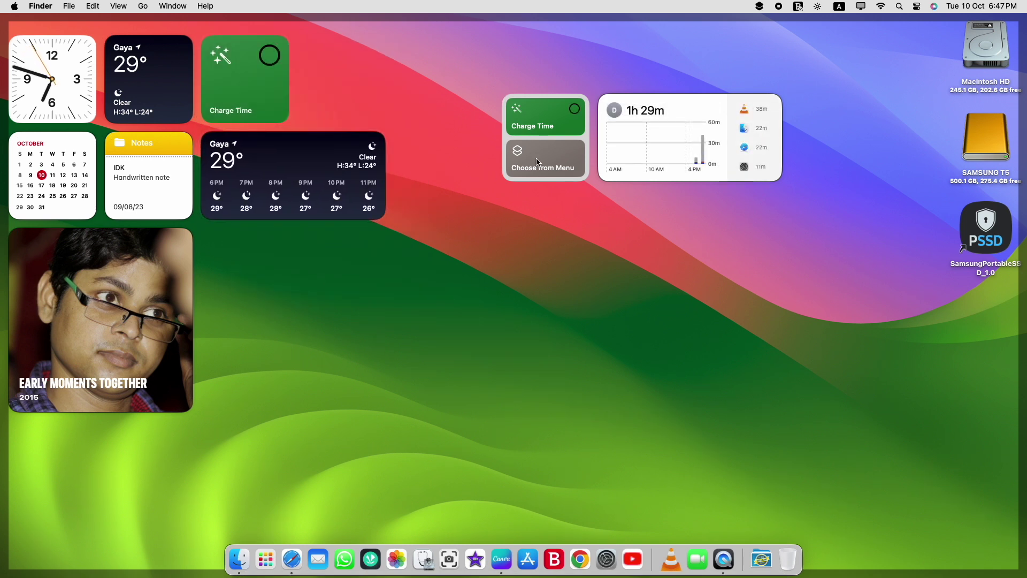
left_click_drag(538, 162, 539, 211)
left_click_drag(672, 158, 289, 374)
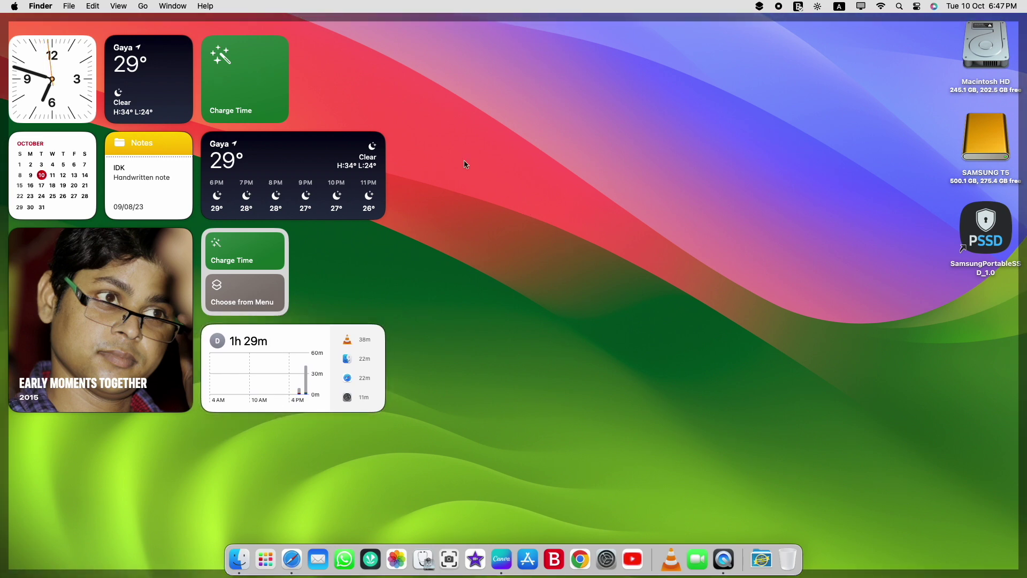
- Remove the single Charge Time shortcut widget and the medium Weather widget from the desktop
right_click(248, 93)
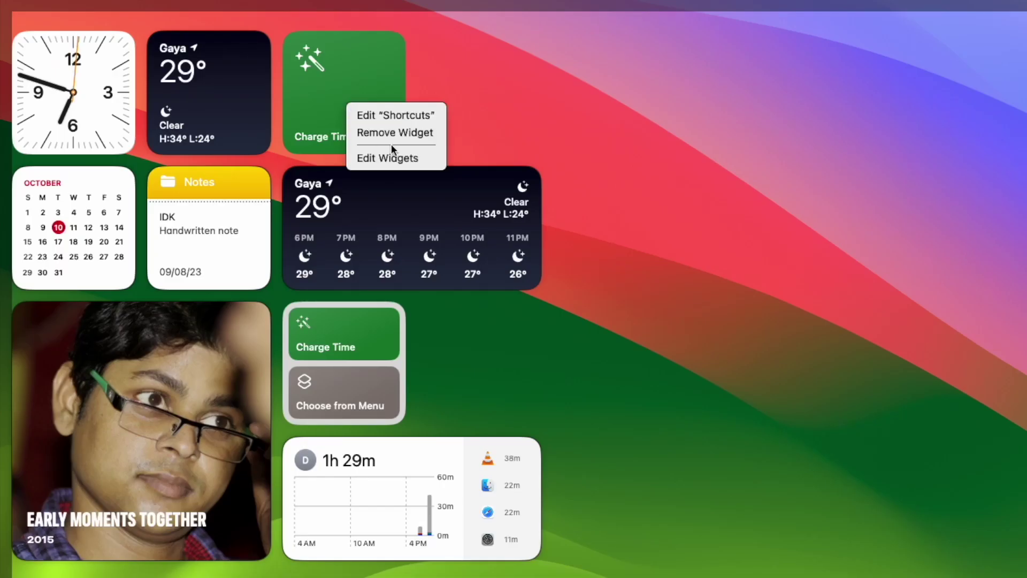
left_click(412, 133)
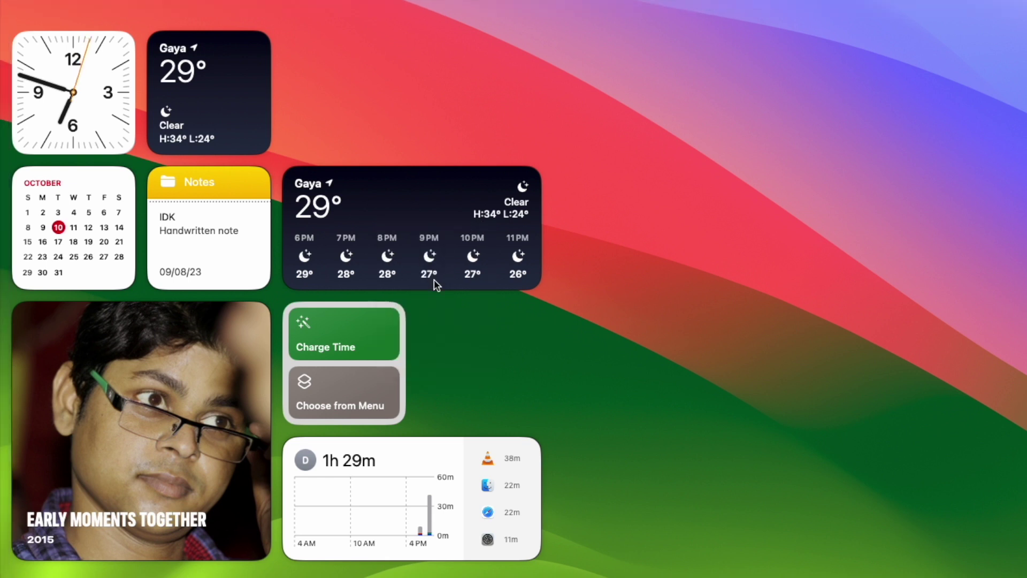
right_click(426, 217)
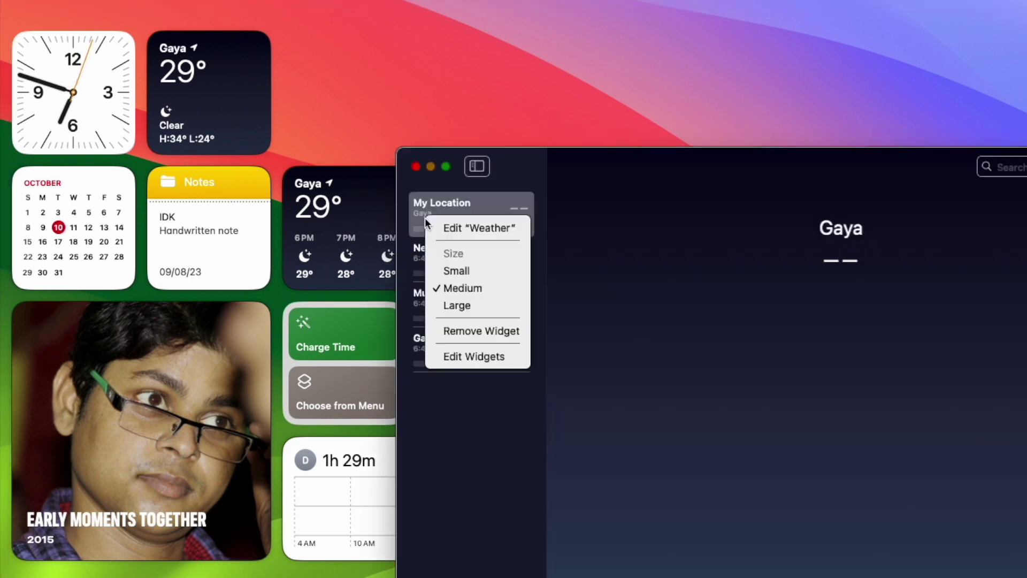
left_click(419, 166)
left_click(412, 165)
right_click(357, 231)
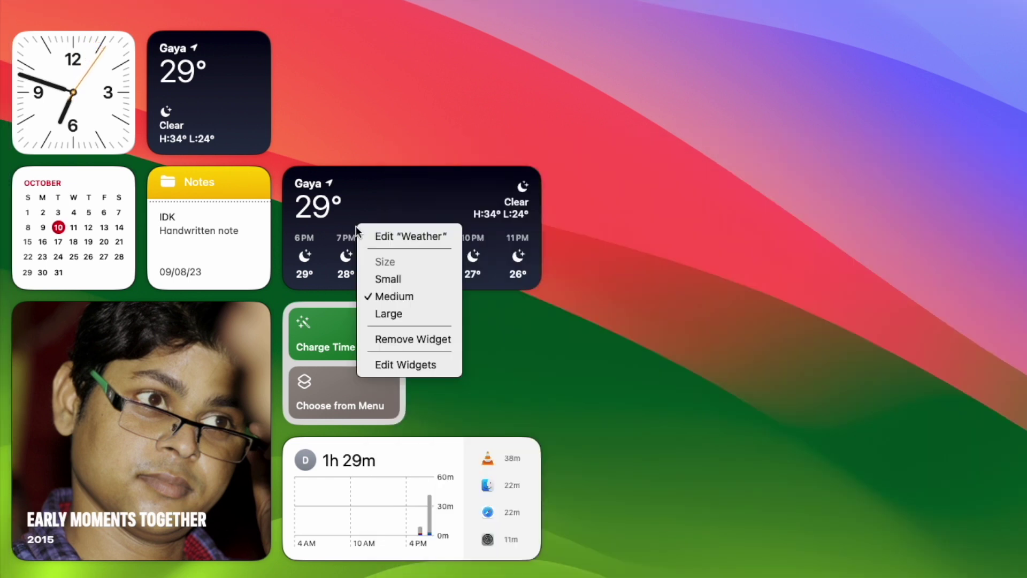
left_click(394, 341)
- Remove the Shortcuts Folder widget and the Screen Time widget from the desktop
right_click(375, 334)
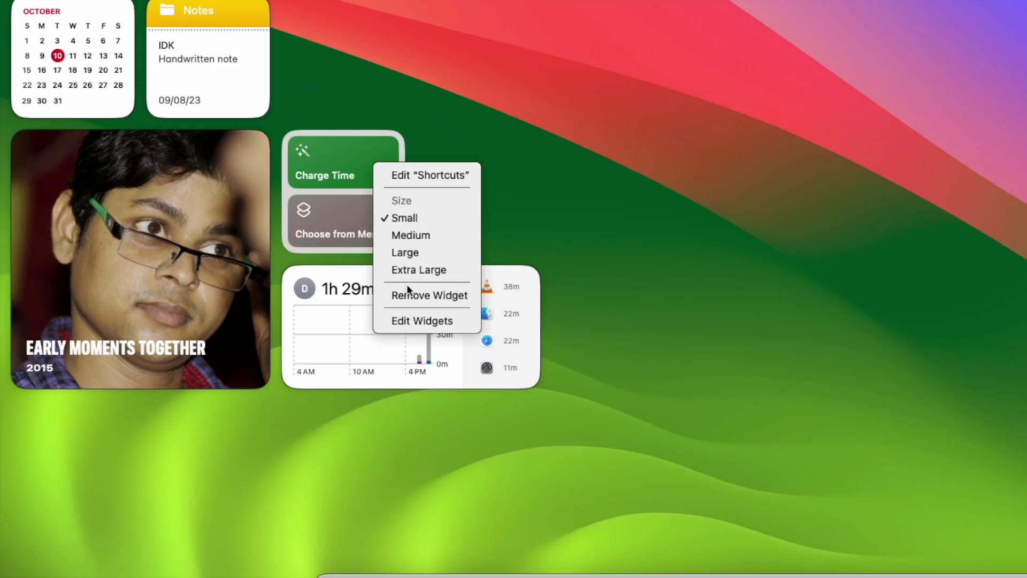
left_click(416, 294)
right_click(364, 292)
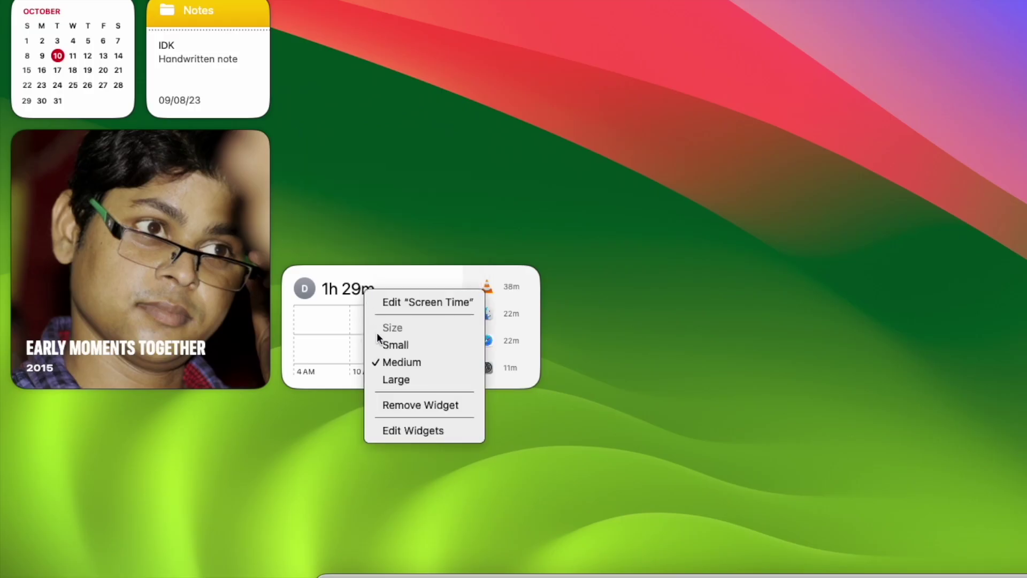
left_click(392, 407)
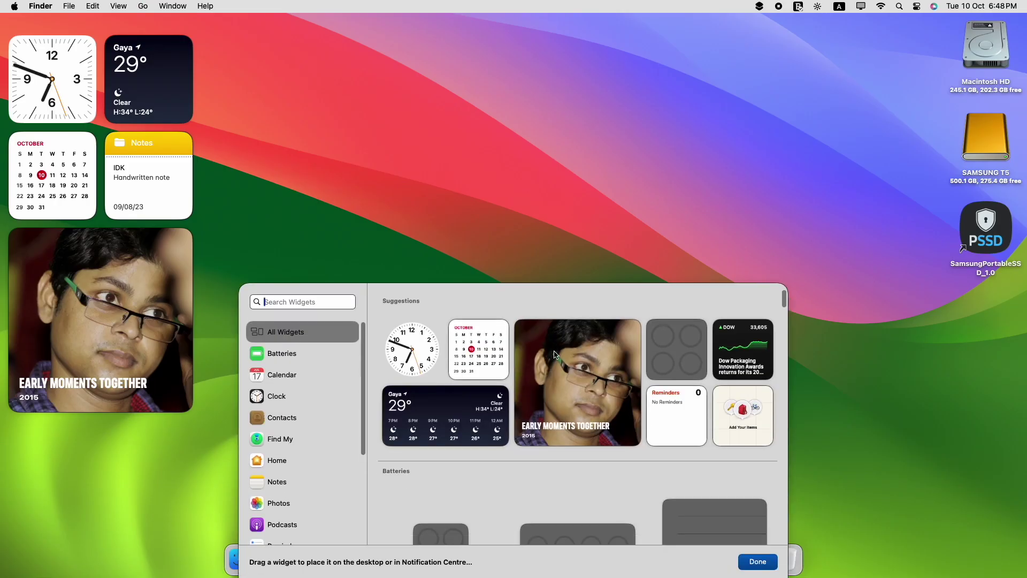
- Browse the available widgets in the gallery, including the Batteries, Calendar, Clock and Contacts categories, and close the gallery
scroll(593, 309, "down", 3)
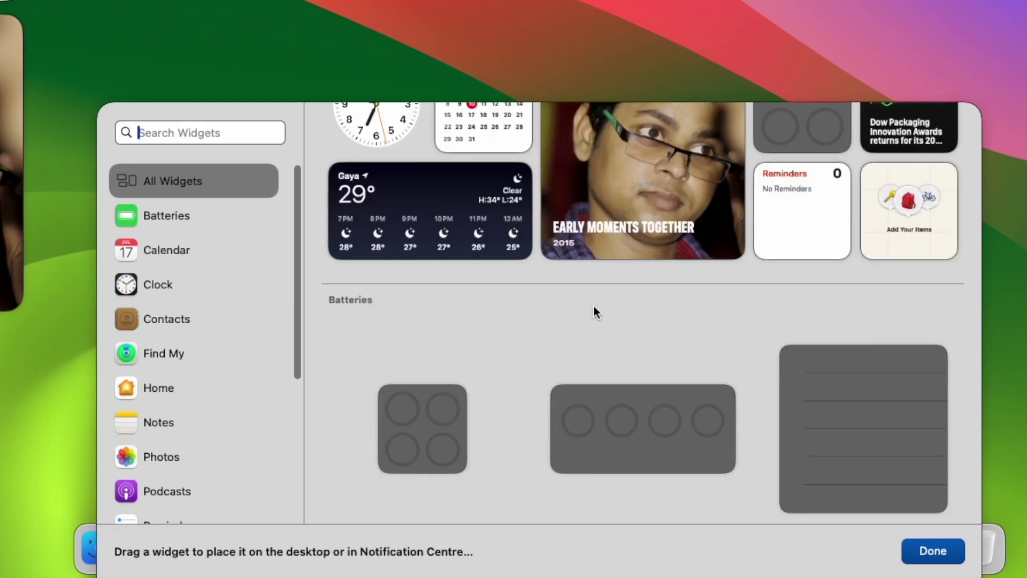
scroll(227, 394, "down", 1)
scroll(169, 409, "down", 5)
scroll(178, 380, "up", 4)
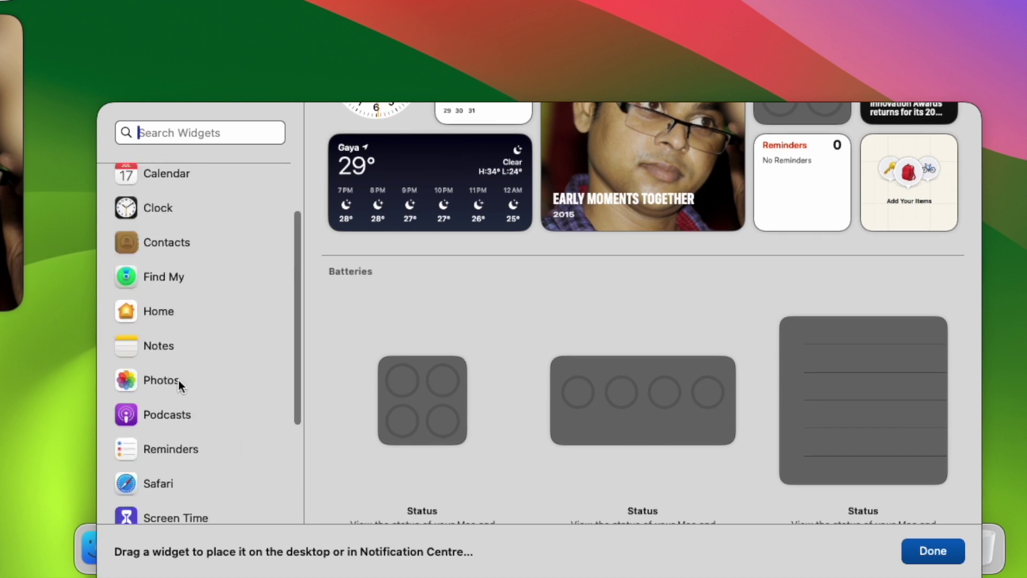
scroll(209, 416, "down", 4)
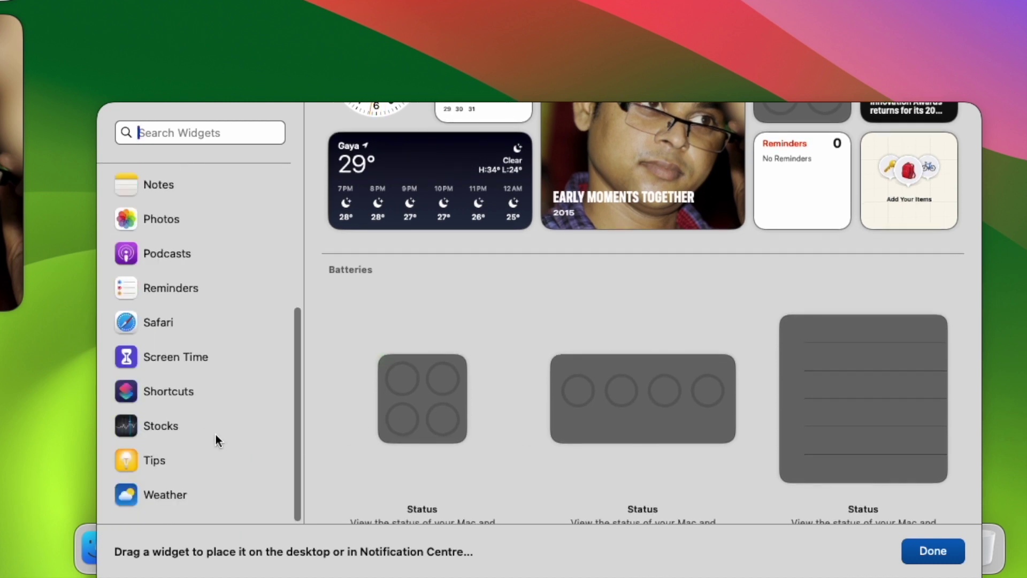
scroll(193, 412, "up", 5)
left_click(176, 209)
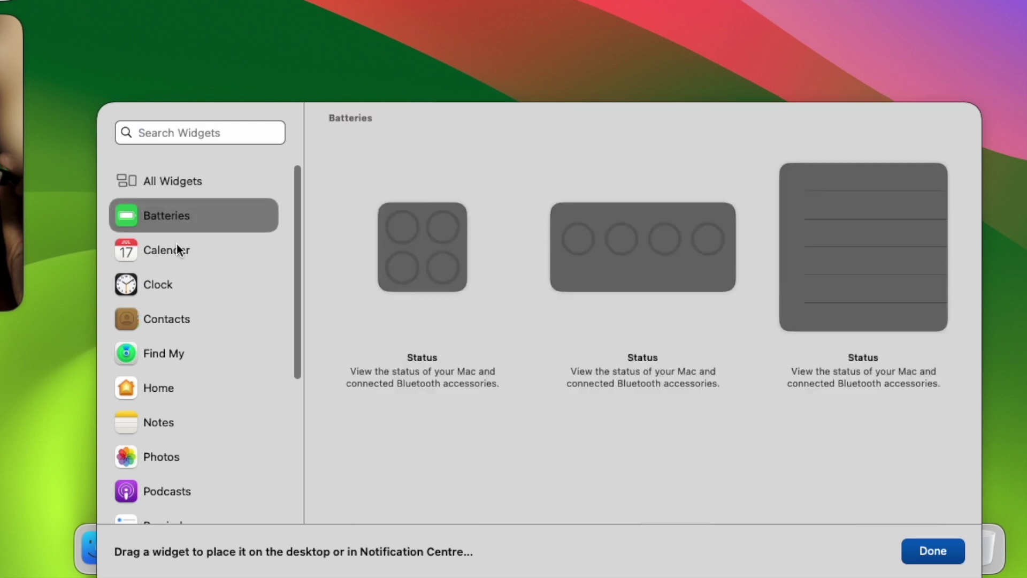
left_click(177, 249)
left_click(176, 284)
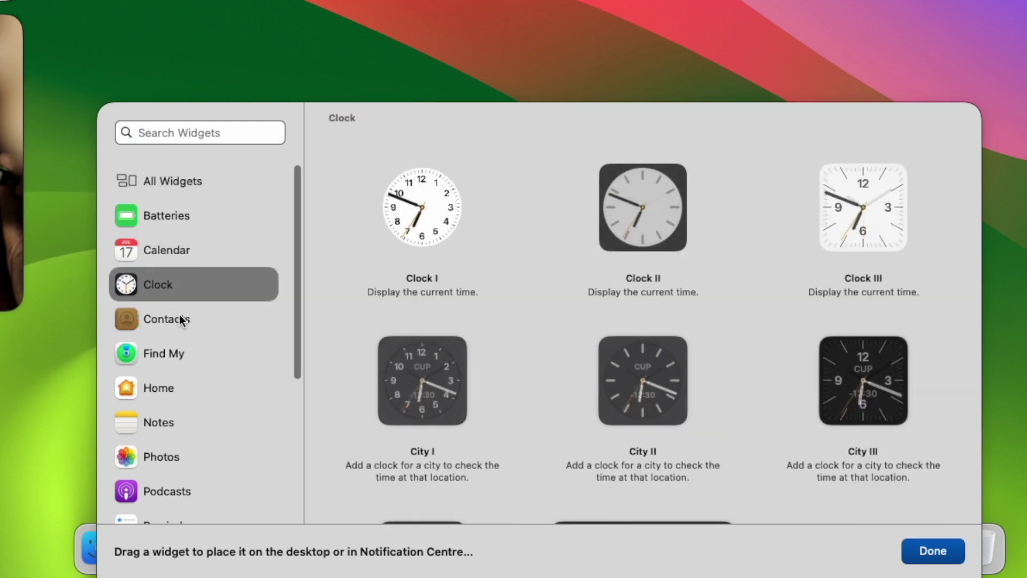
left_click(179, 317)
left_click(182, 290)
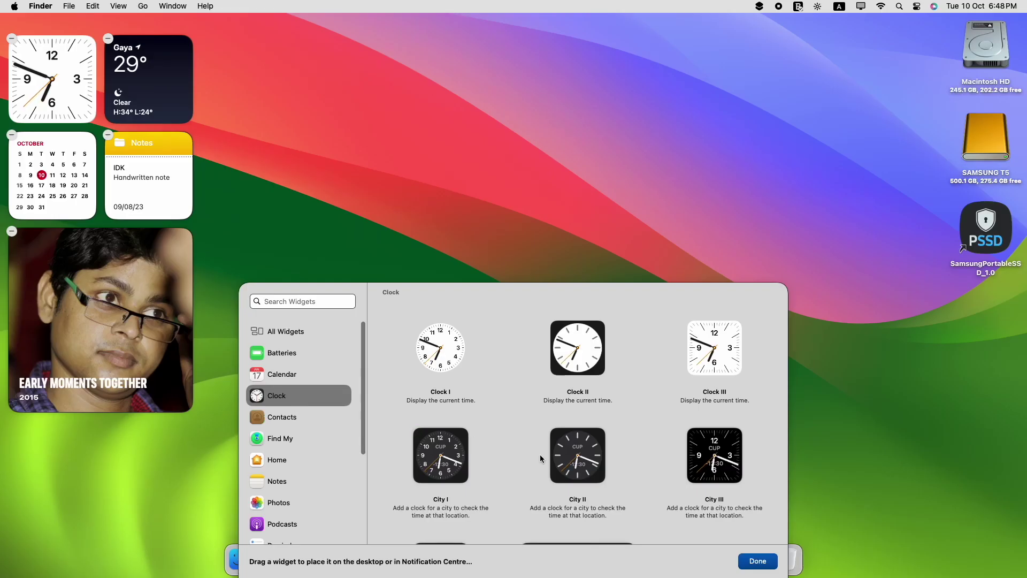
scroll(584, 384, "down", 3)
left_click(338, 227)
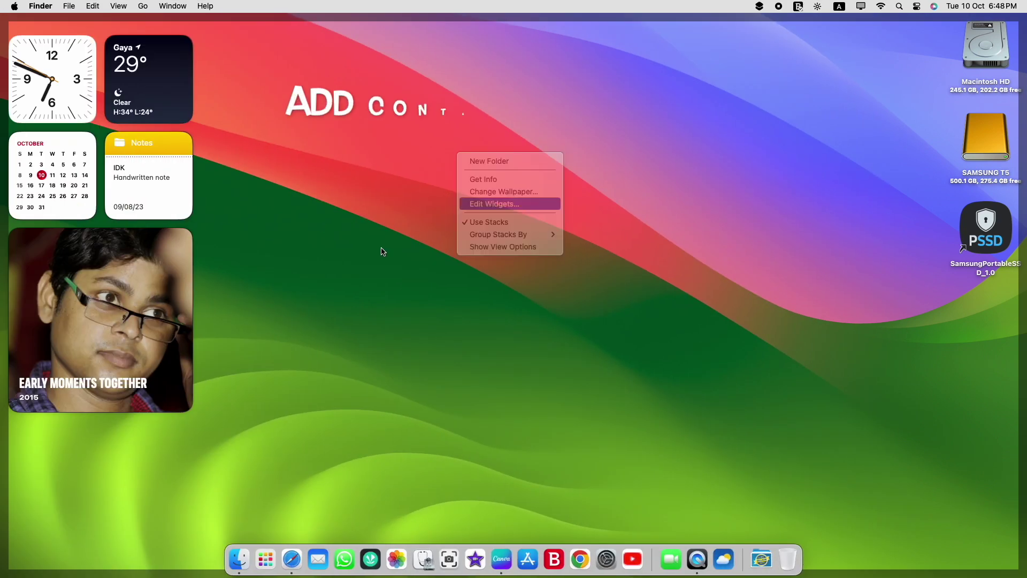
- Reopen the widget gallery and place the small single-person Contacts widget on the desktop
key("Return")
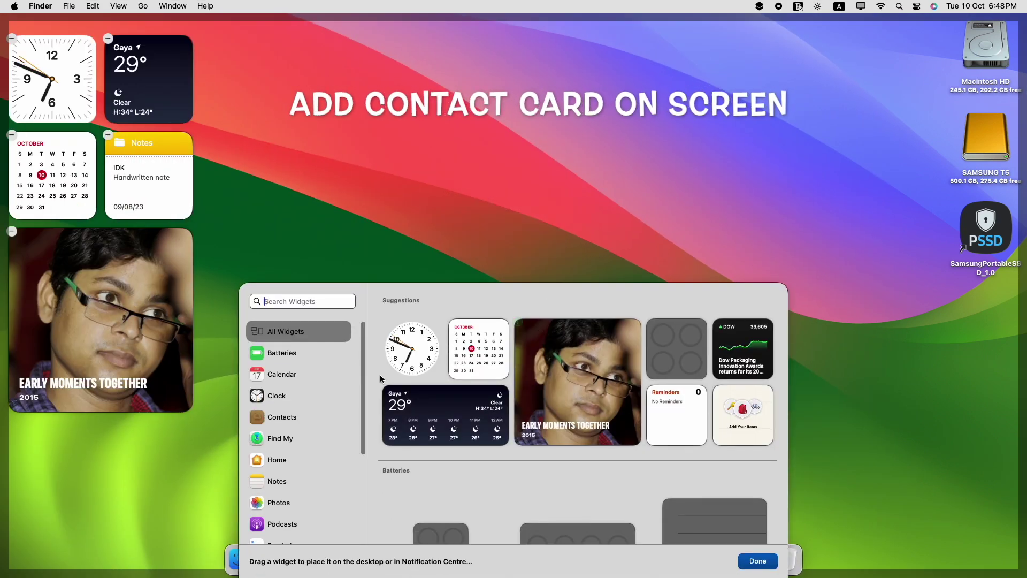
scroll(320, 441, "down", 2)
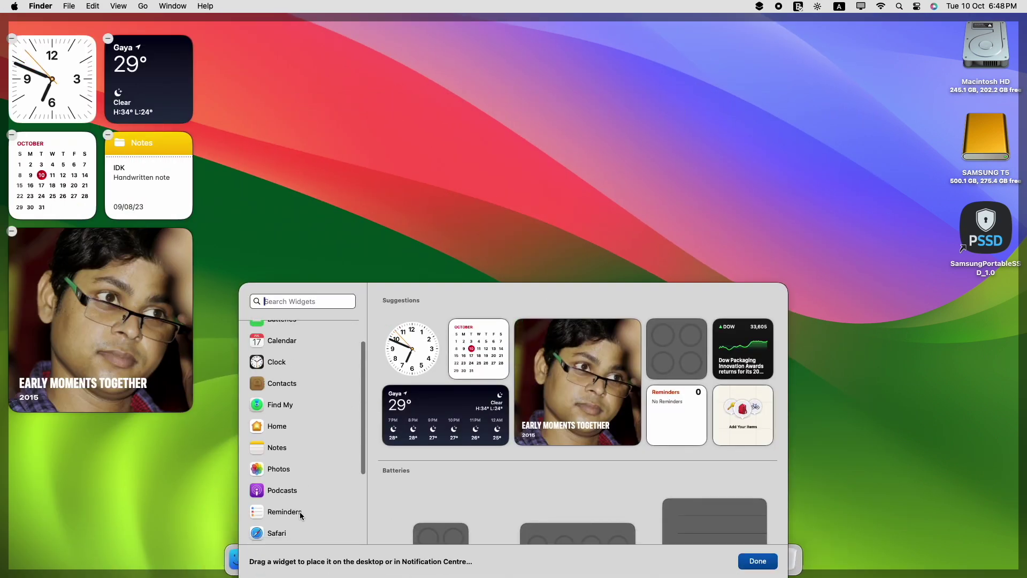
left_click(291, 387)
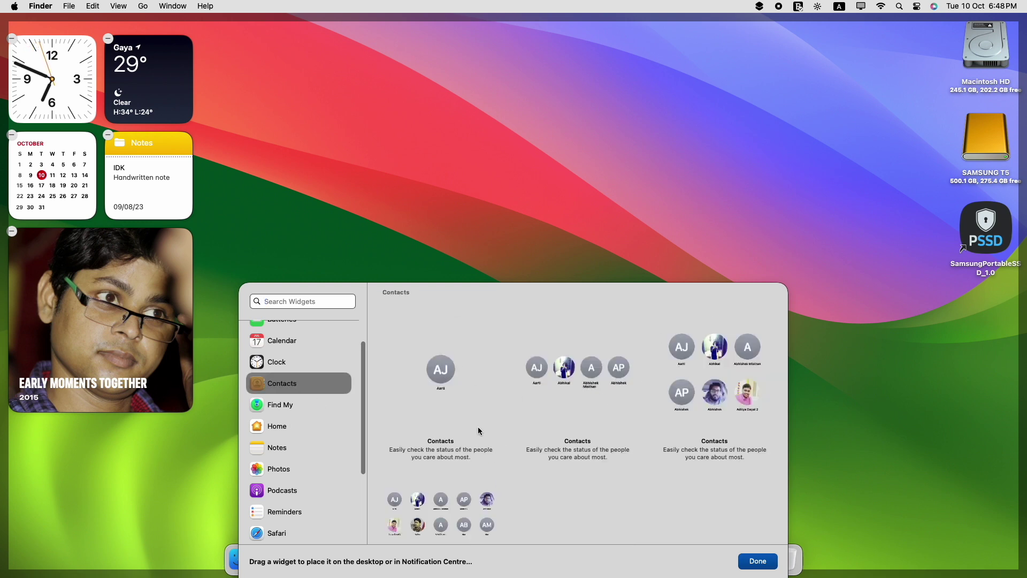
left_click_drag(409, 298, 498, 172)
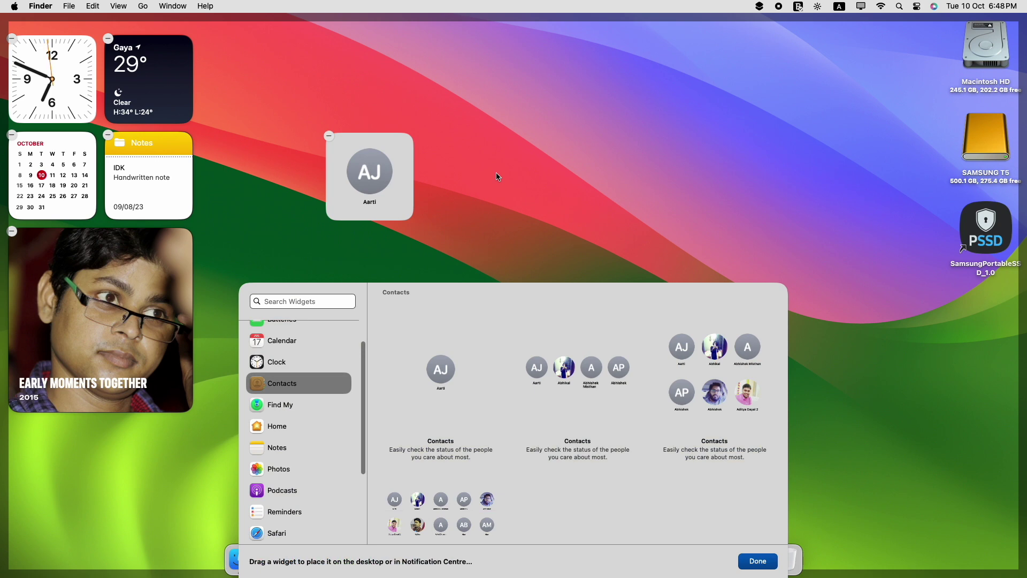
- Close the widget gallery, move the Contacts widget beside the Weather widget and turn on its Show Buttons option
left_click(502, 209)
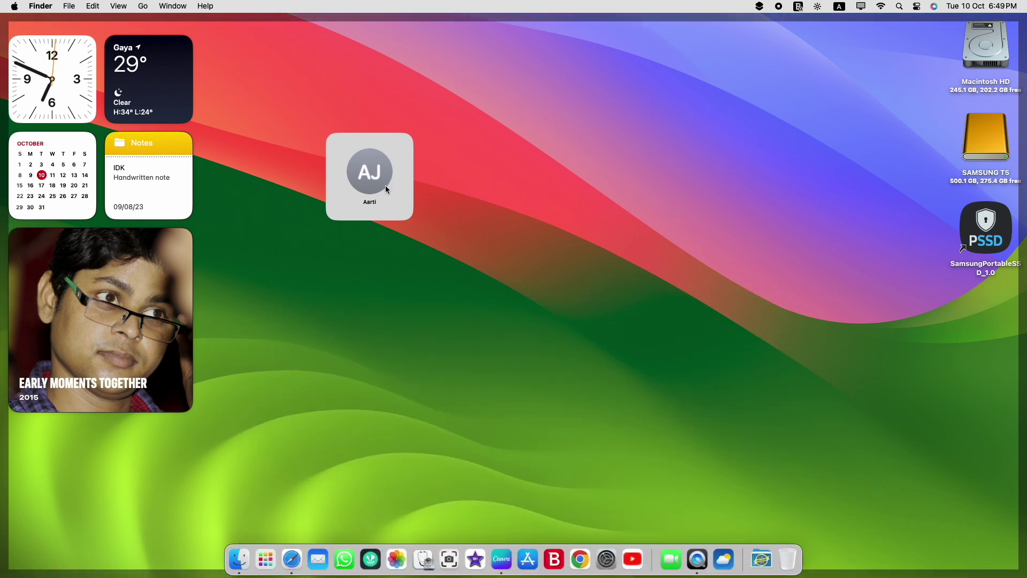
left_click_drag(385, 185, 260, 89)
right_click(247, 79)
left_click(602, 205)
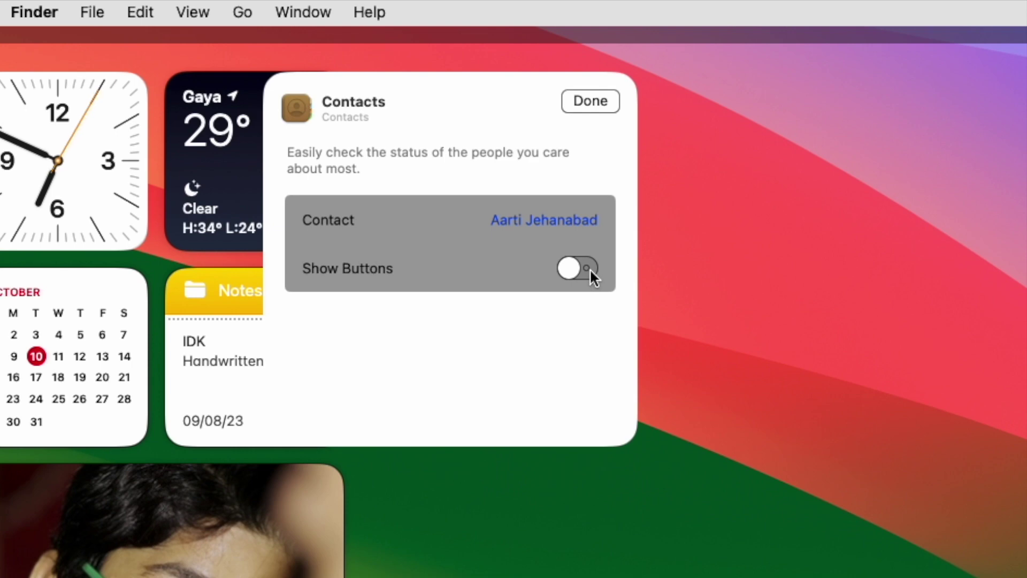
left_click(590, 268)
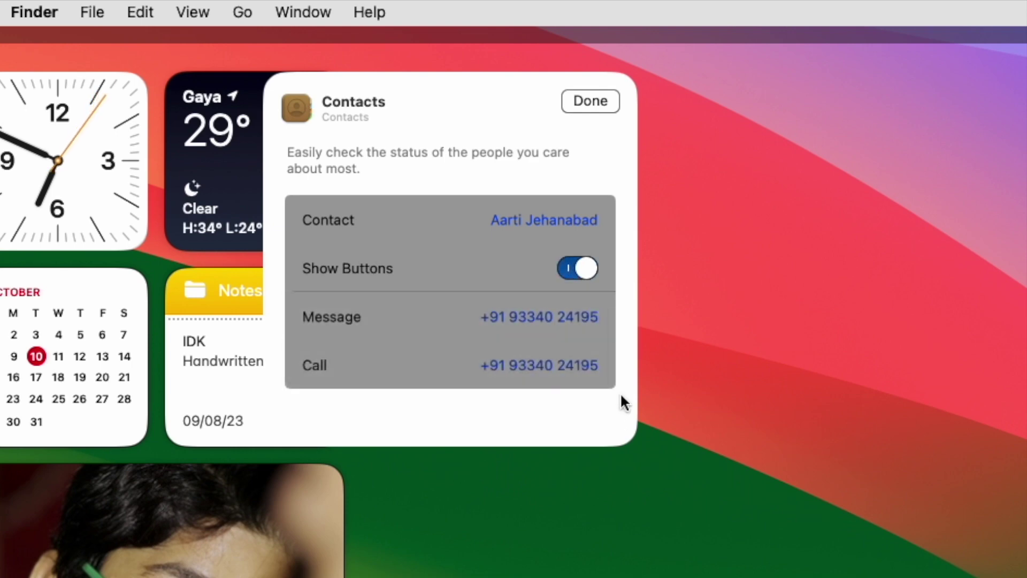
left_click(591, 102)
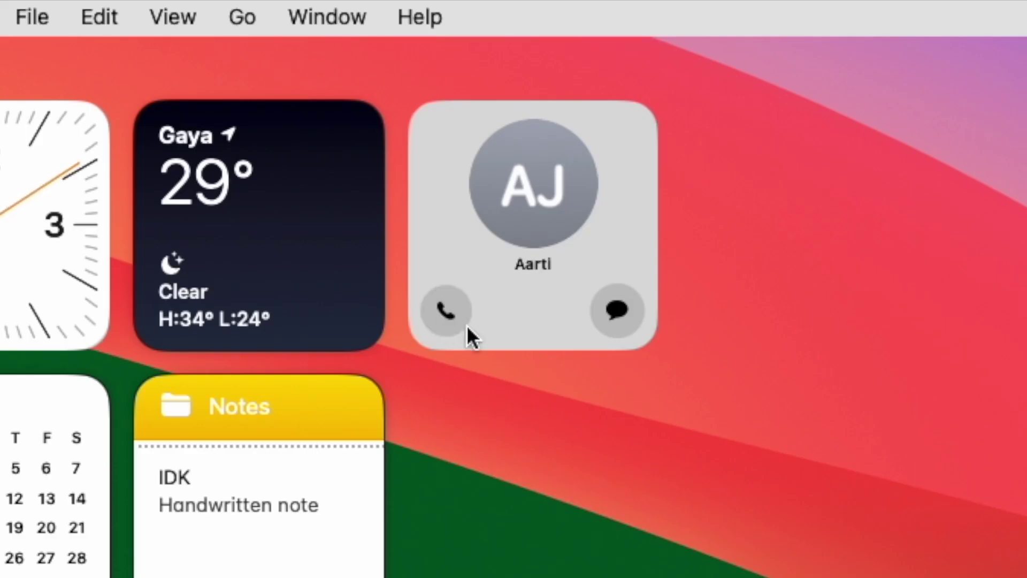
- Try to call the contact from the Contacts widget, and open and cancel a new FaceTime
left_click(463, 323)
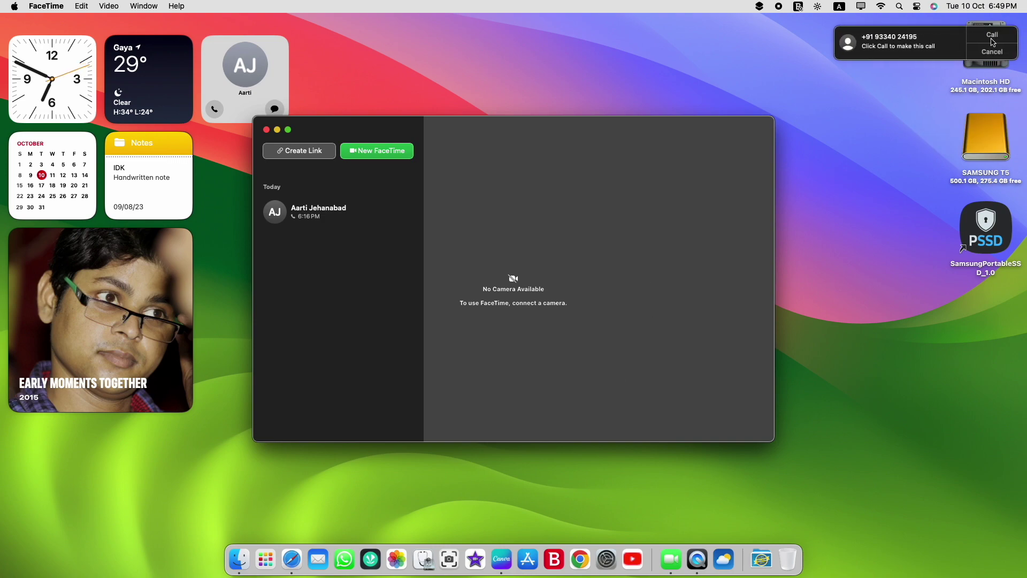
left_click(992, 43)
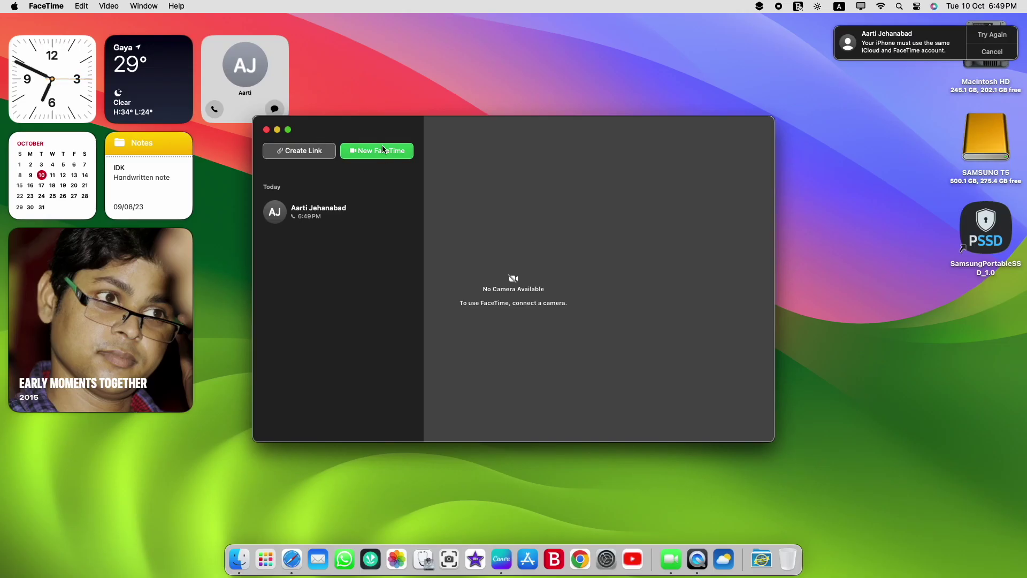
left_click(383, 150)
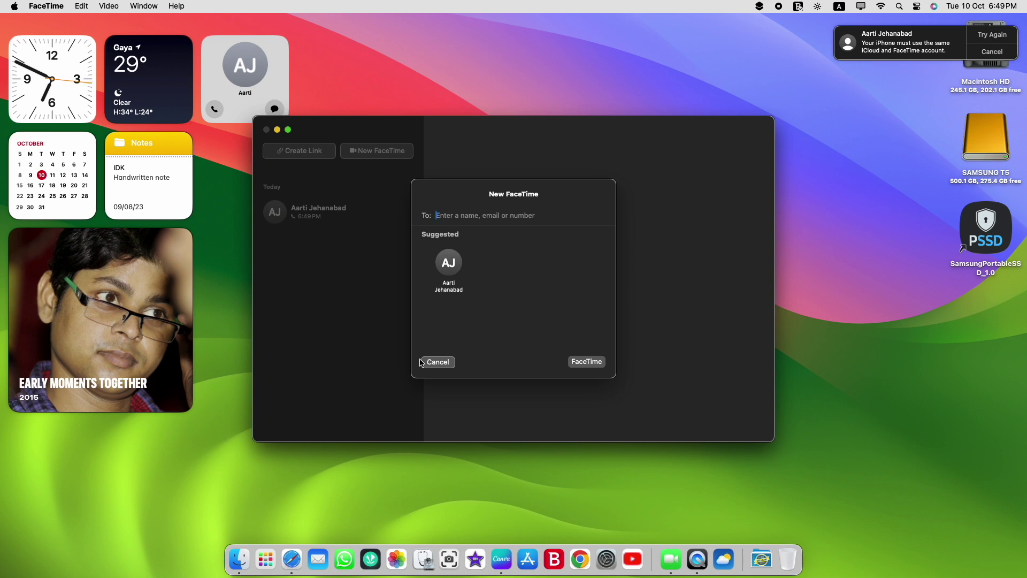
left_click(438, 362)
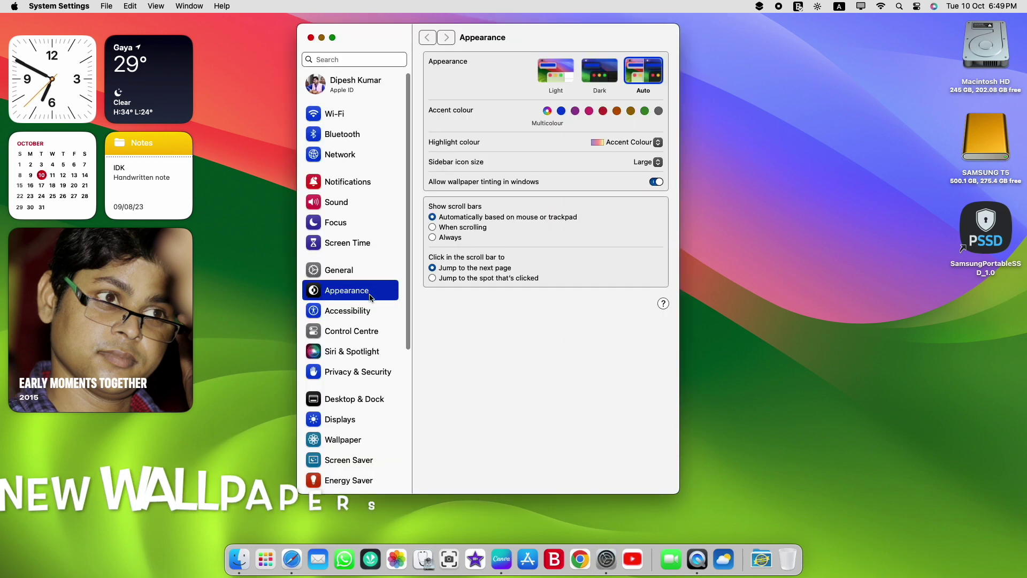
- Open the Wallpaper settings and enlarge the settings window to the full screen height
scroll(370, 297, "down", 5)
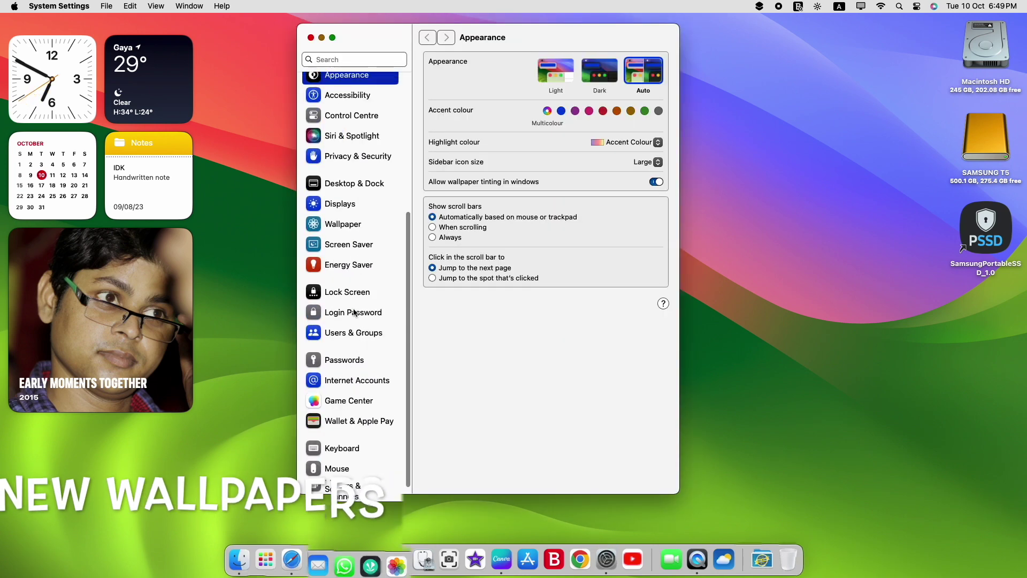
left_click(342, 223)
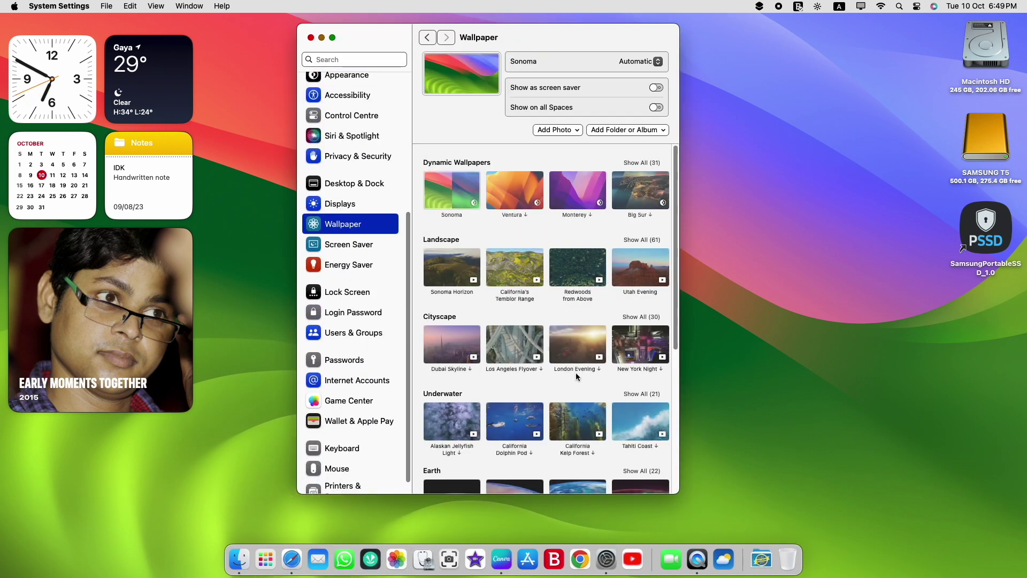
left_click(332, 37)
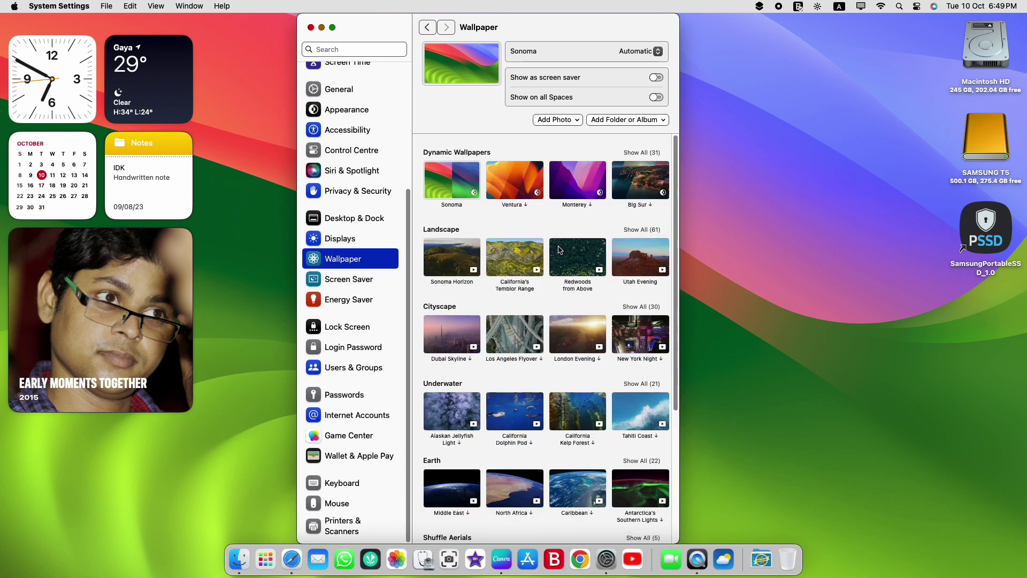
- Expand and look through the full Dynamic Wallpapers and Landscape collections
left_click(643, 153)
scroll(589, 319, "down", 10)
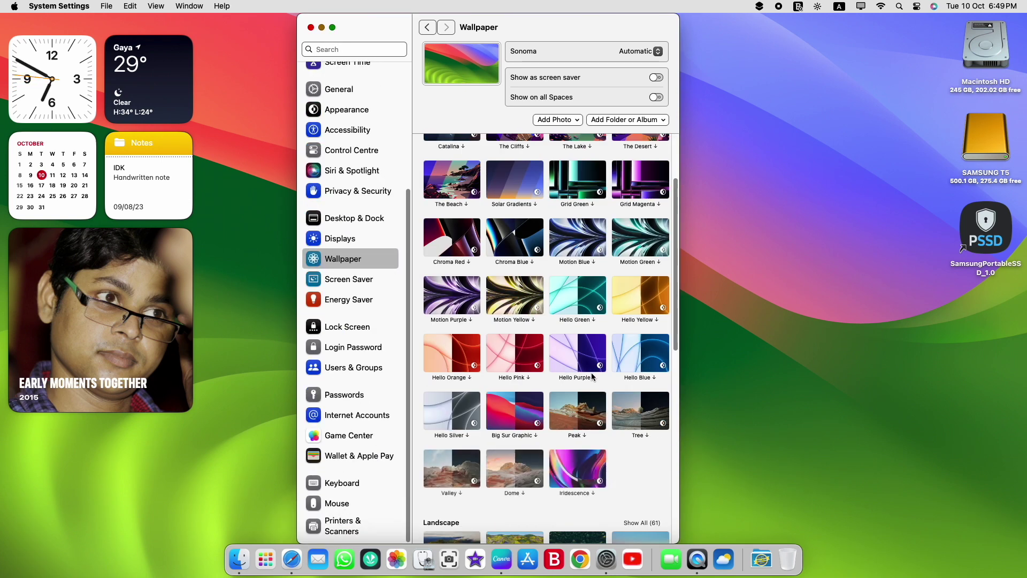
left_click(643, 316)
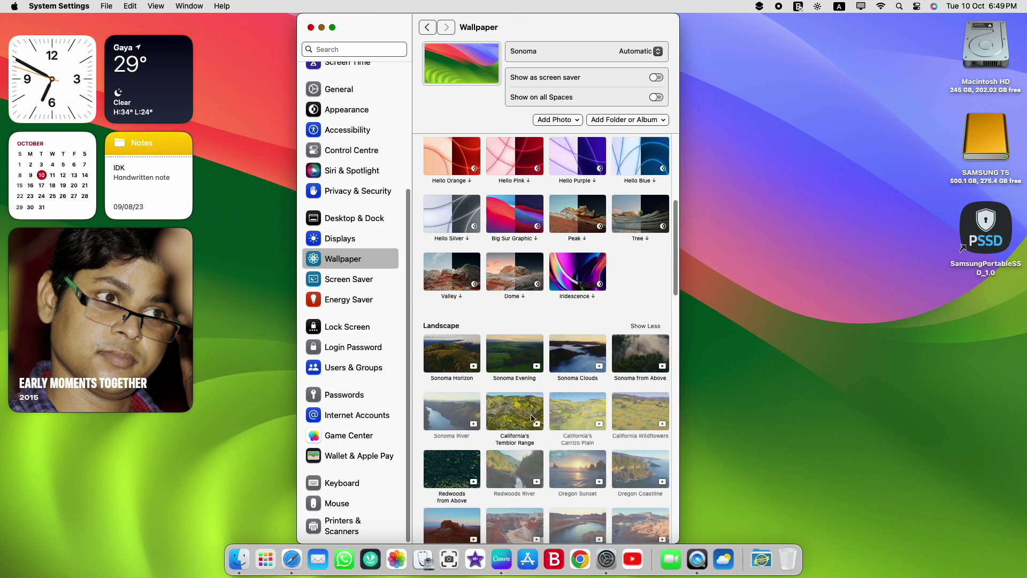
scroll(567, 408, "down", 5)
scroll(568, 401, "down", 15)
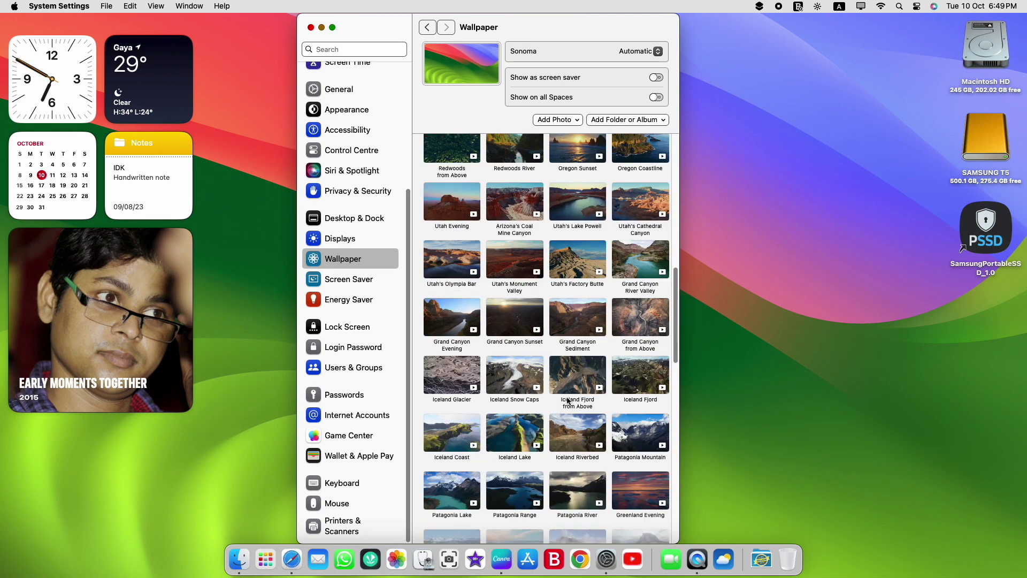
scroll(569, 399, "down", 8)
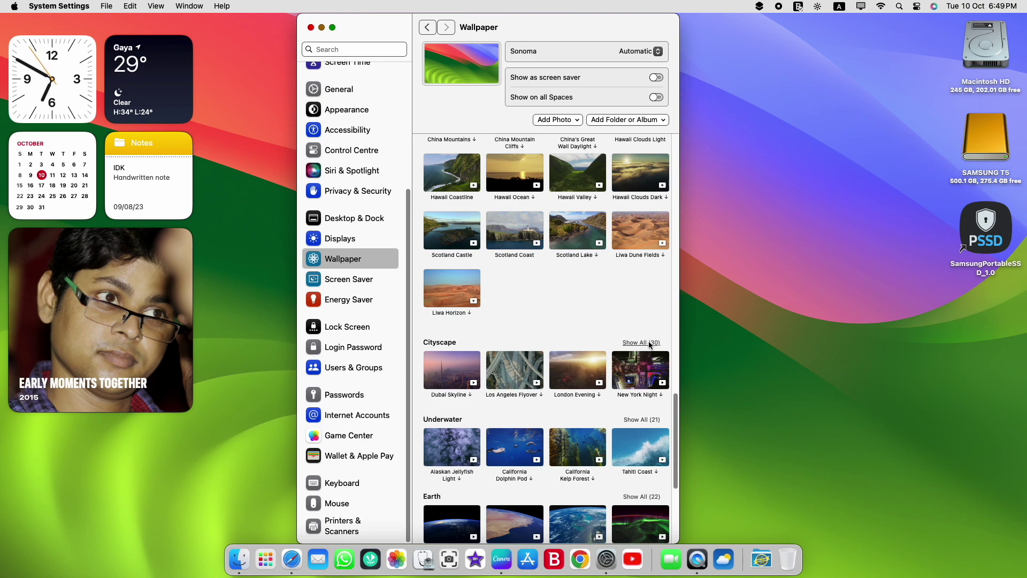
- Expand and look through the full Cityscape, Underwater and Earth wallpaper collections
left_click(645, 343)
scroll(550, 409, "down", 15)
scroll(551, 411, "up", 5)
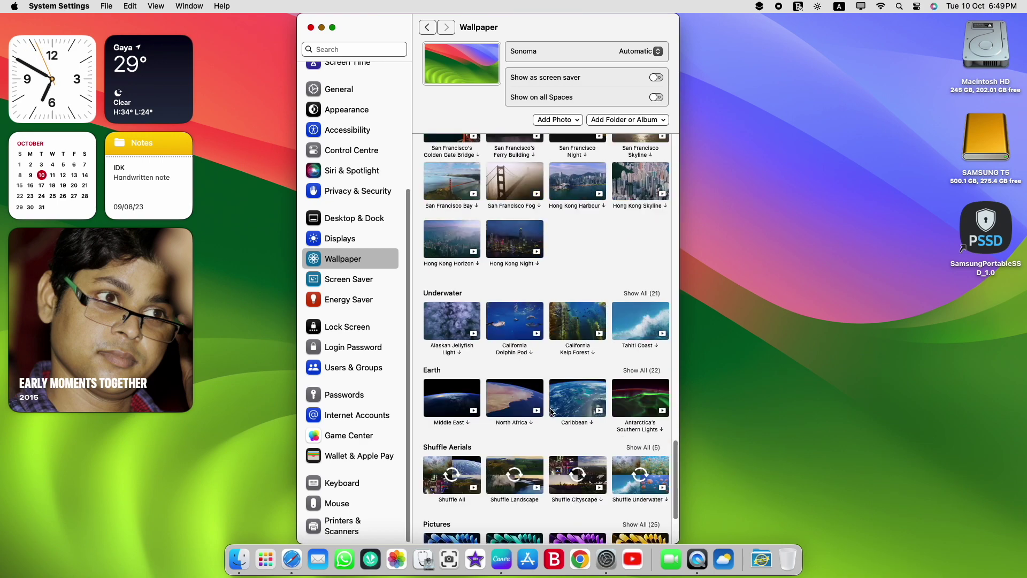
left_click(640, 293)
scroll(531, 404, "down", 6)
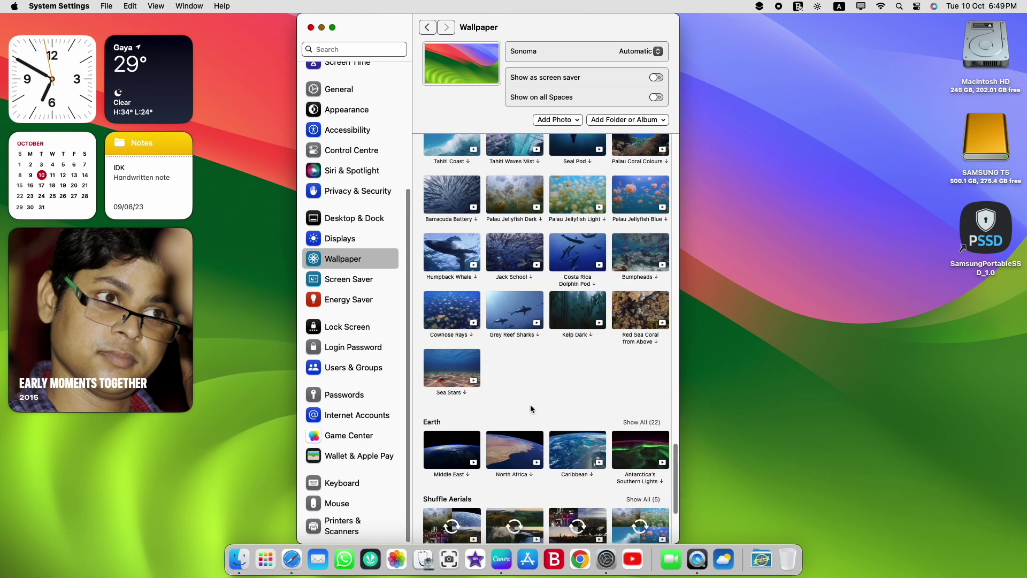
left_click(640, 249)
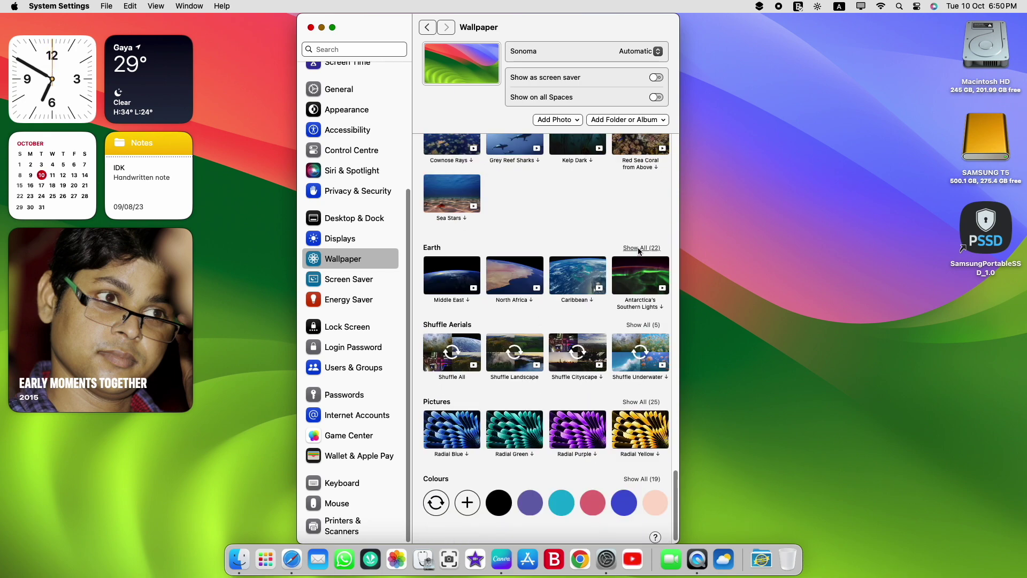
scroll(574, 403, "down", 5)
scroll(575, 403, "down", 3)
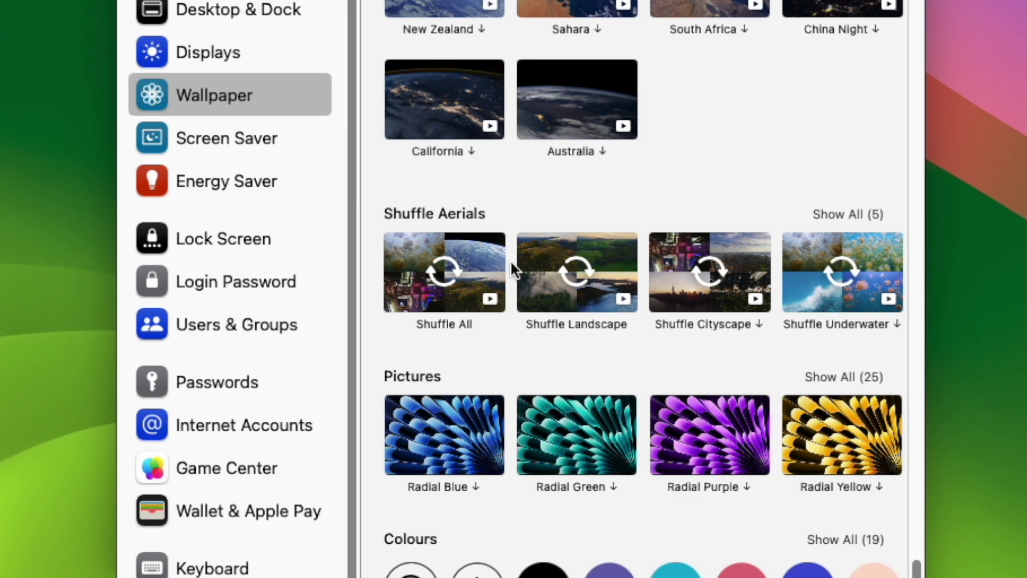
- Expand the Shuffle Aerials collection, apply Shuffle All as the wallpaper and close the settings window
left_click(877, 214)
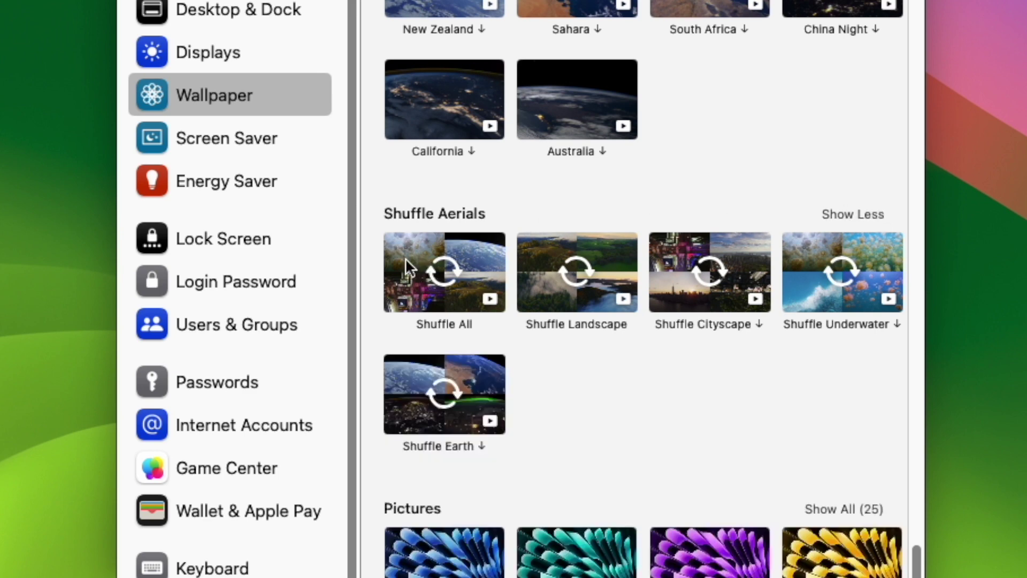
left_click(456, 275)
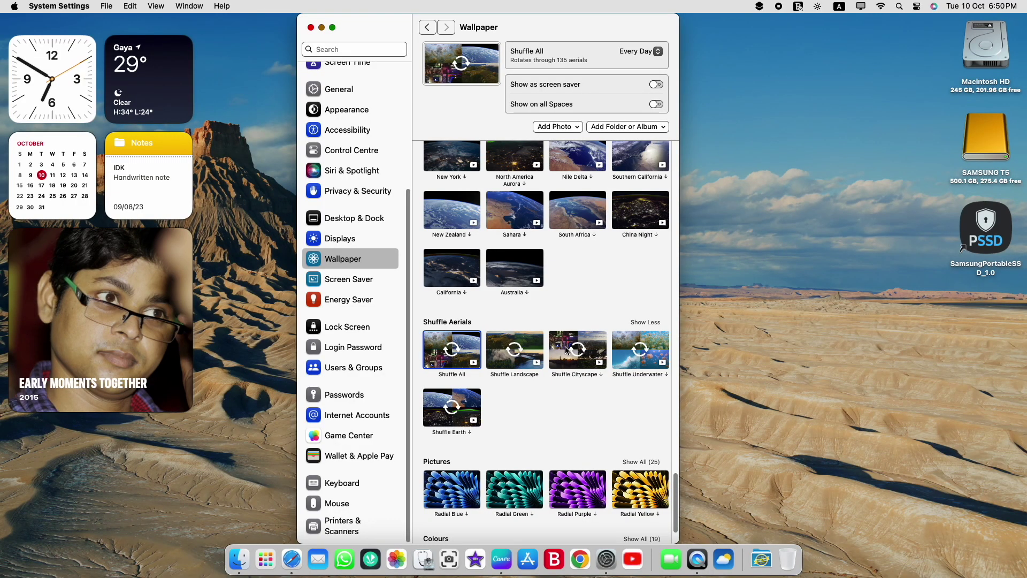
left_click(311, 27)
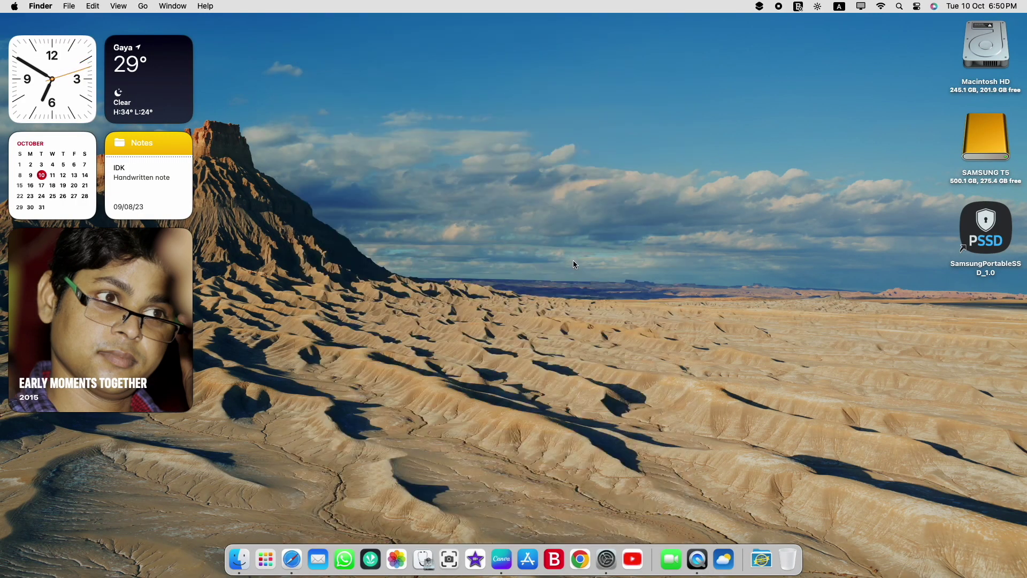
- Reopen the wallpaper settings from the desktop, apply the dynamic Sonoma wallpaper and close the window
right_click(543, 146)
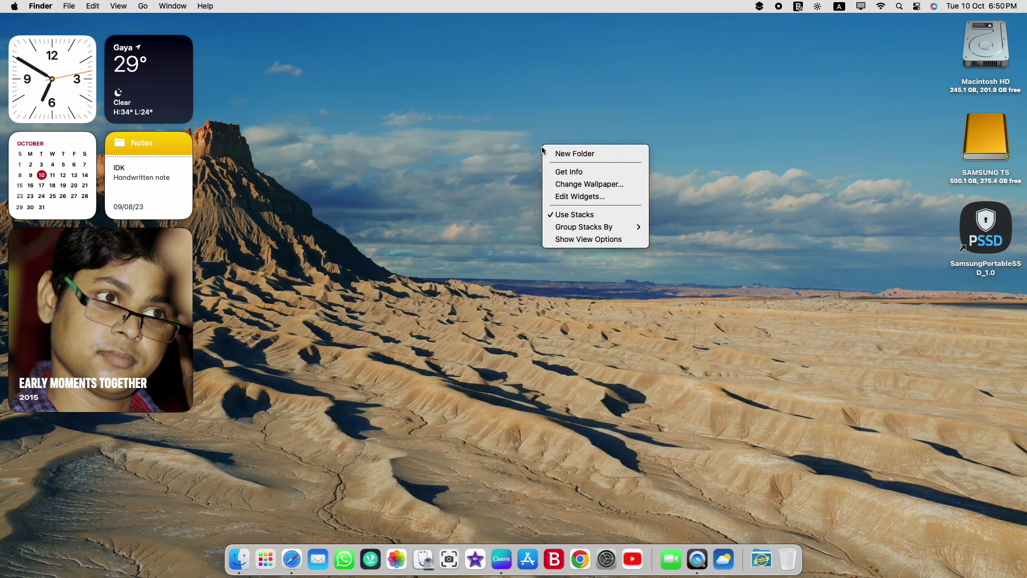
left_click(558, 189)
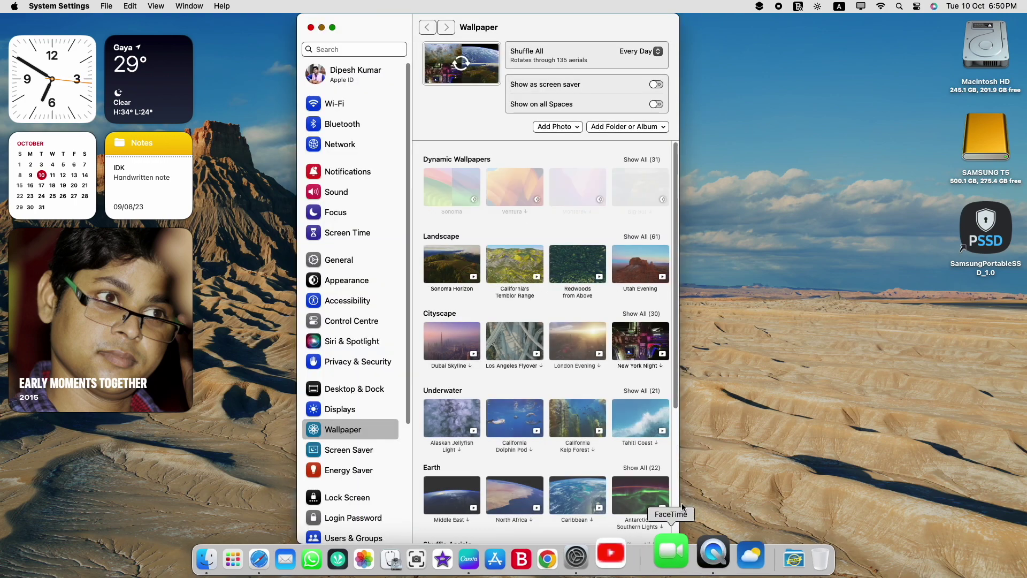
scroll(475, 407, "down", 5)
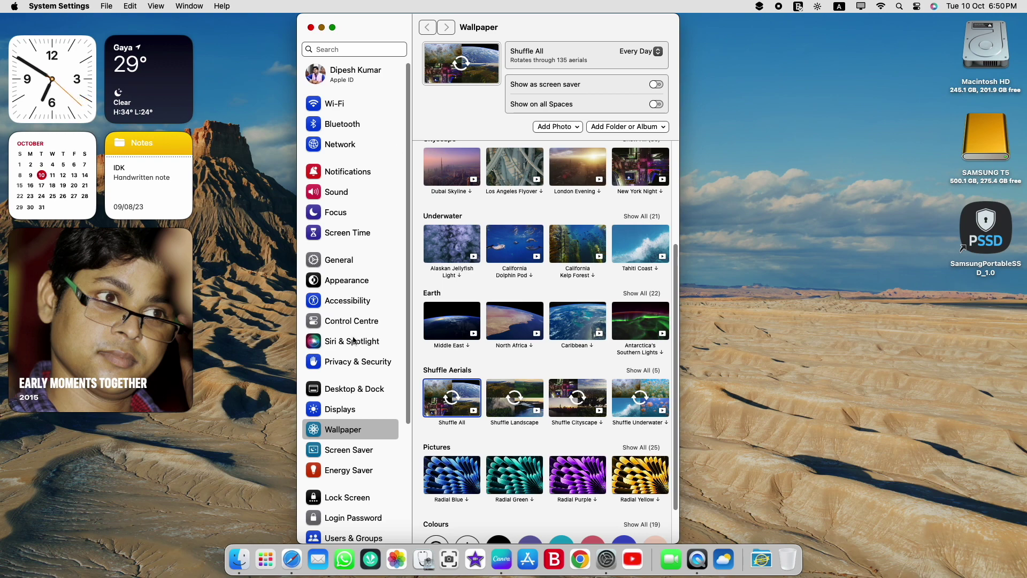
scroll(482, 354, "up", 5)
left_click(453, 187)
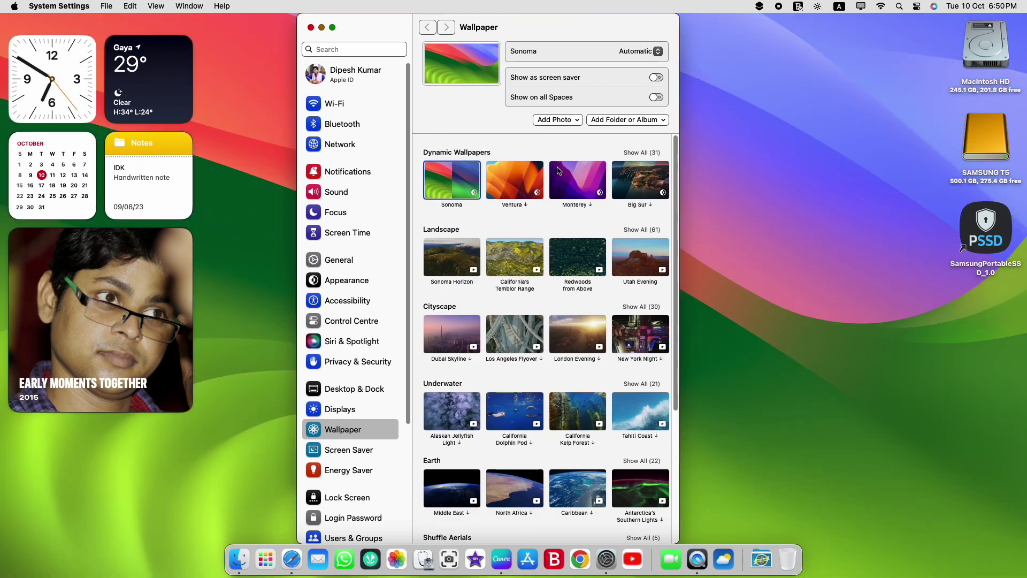
left_click(310, 28)
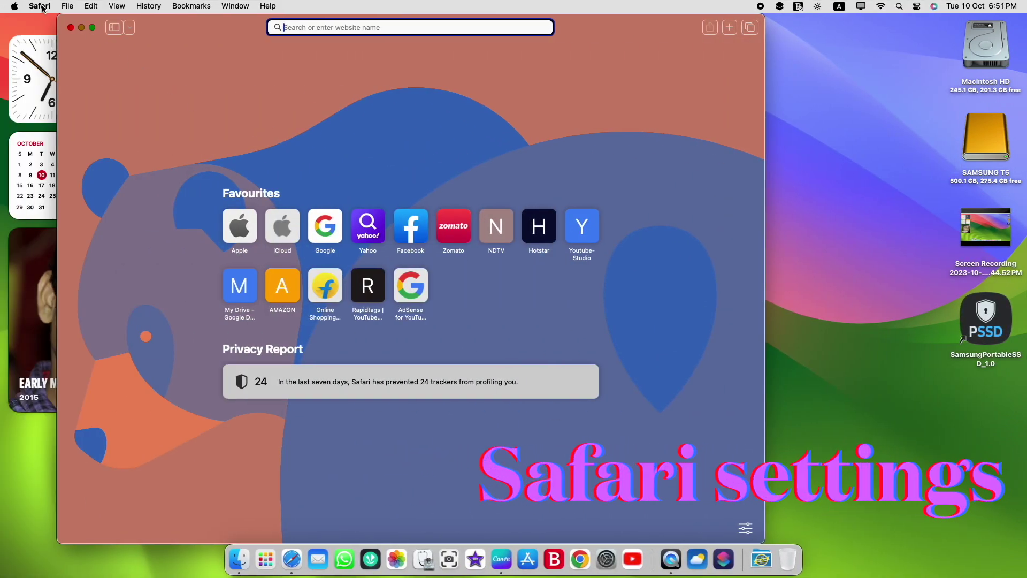
- In Safari's advanced settings, set the advanced tracking and fingerprinting protection to apply in all browsing
left_click(40, 7)
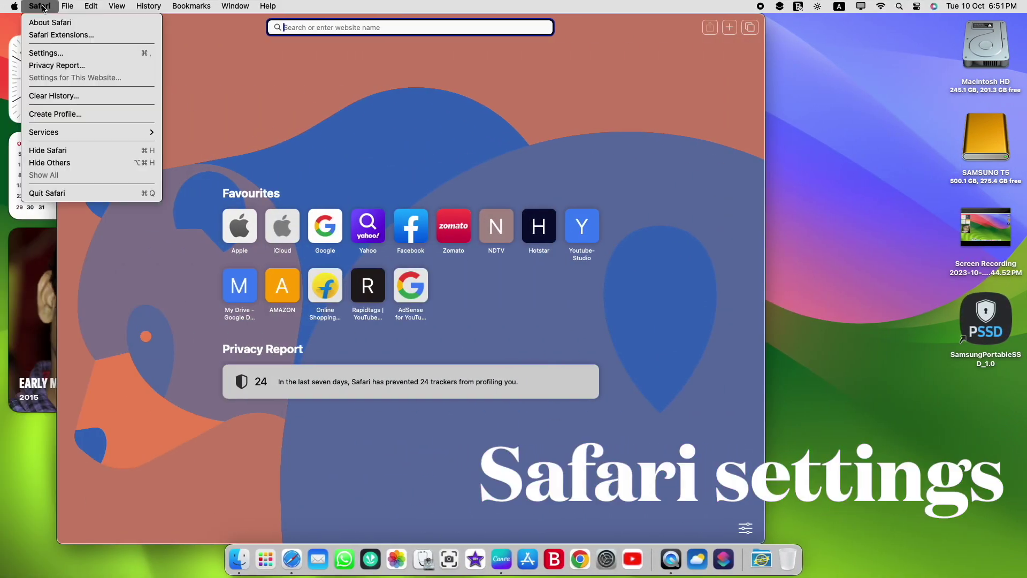
left_click(65, 53)
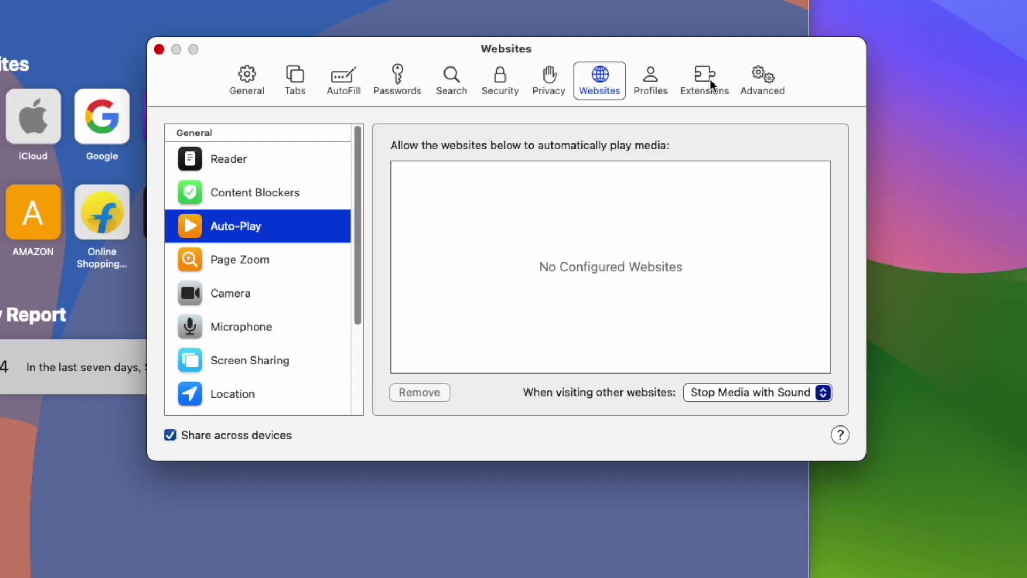
left_click(762, 80)
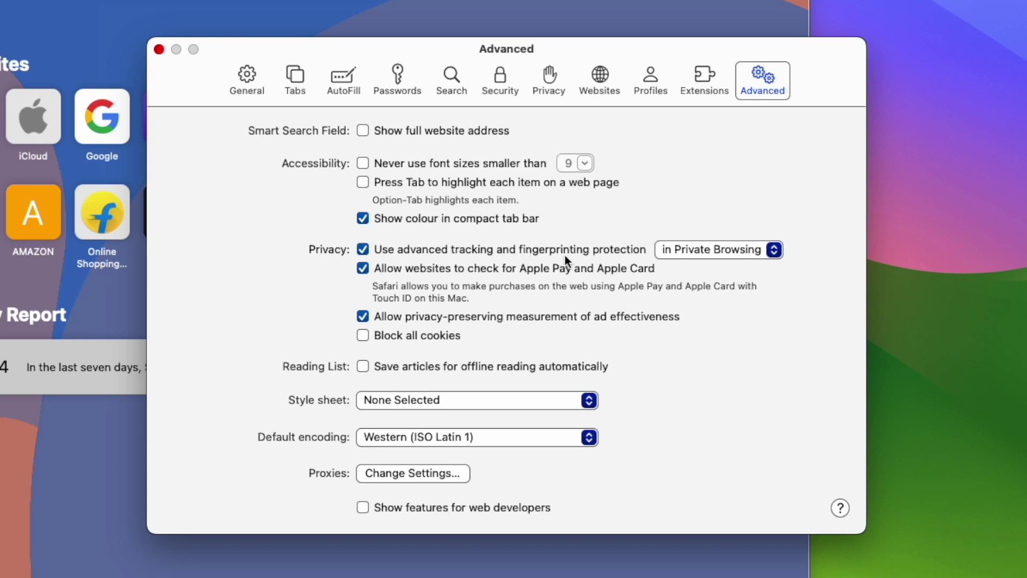
left_click(774, 249)
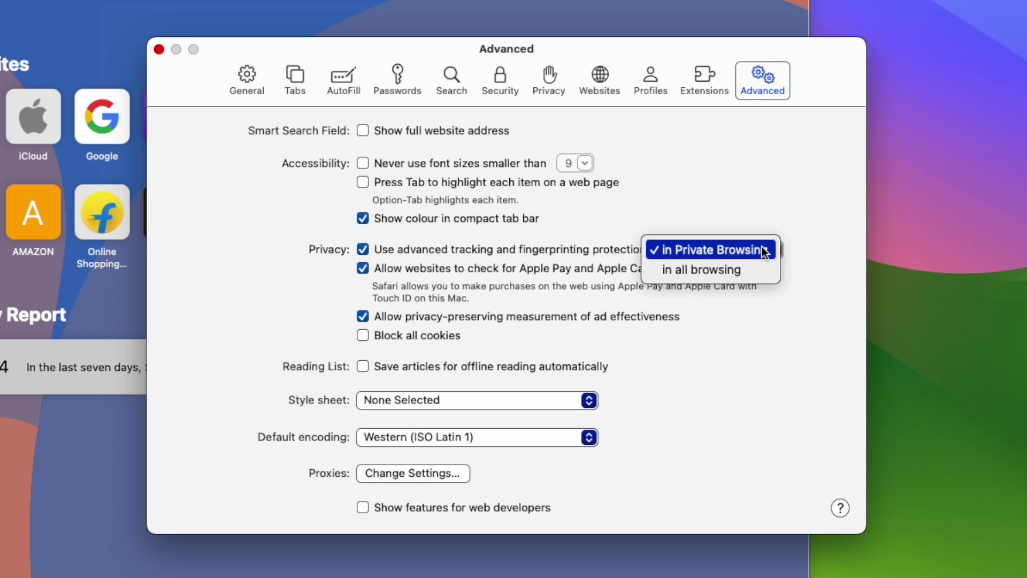
left_click(709, 268)
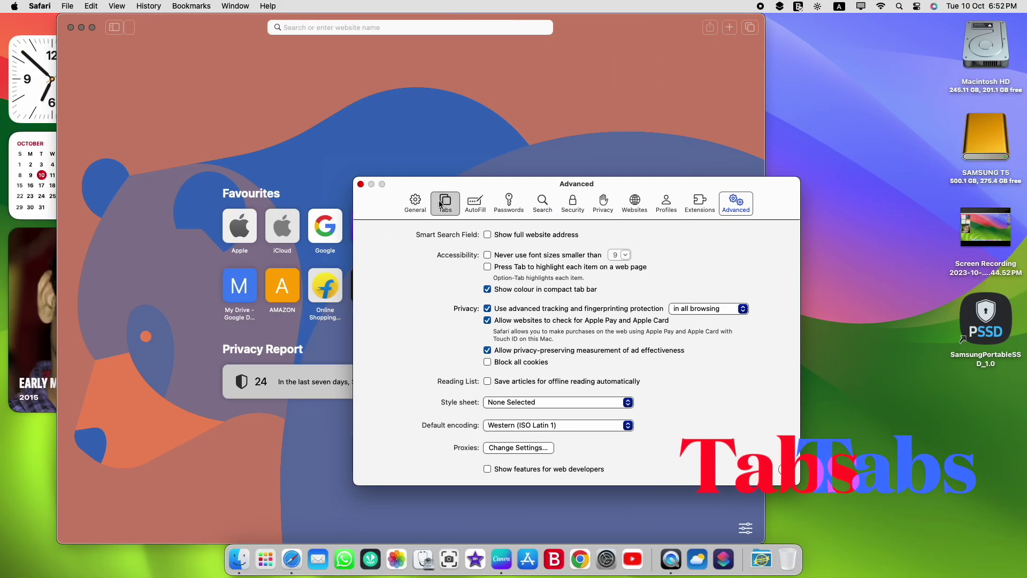
- Try the Separate tab layout in Safari's tab settings and switch the layout back to Compact
left_click(295, 80)
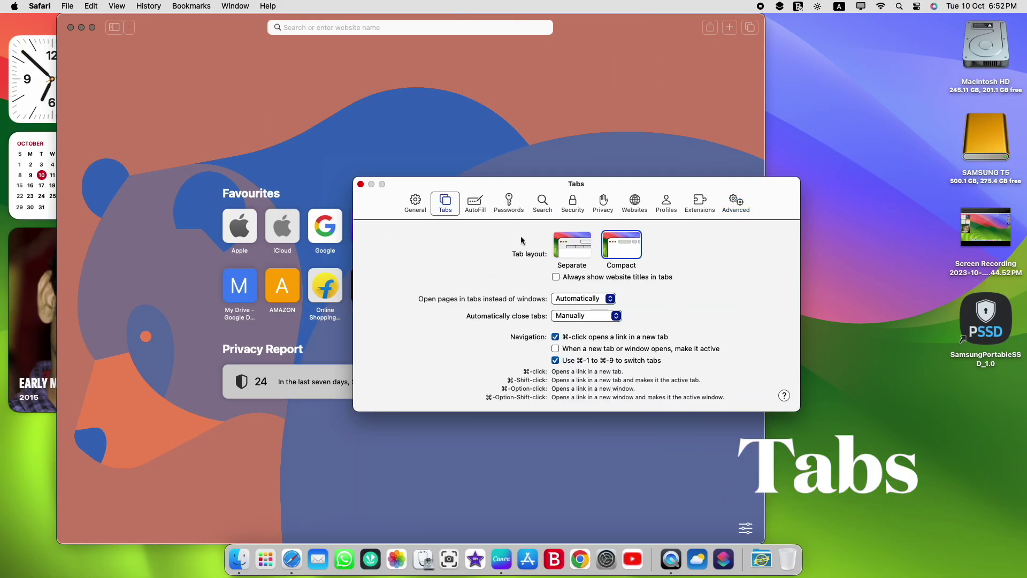
left_click(574, 247)
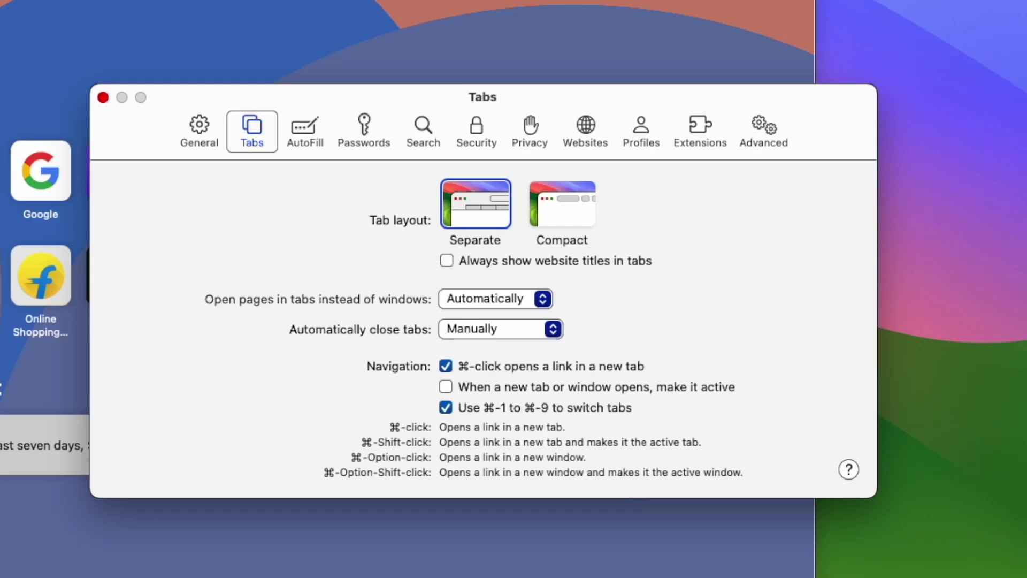
left_click(561, 225)
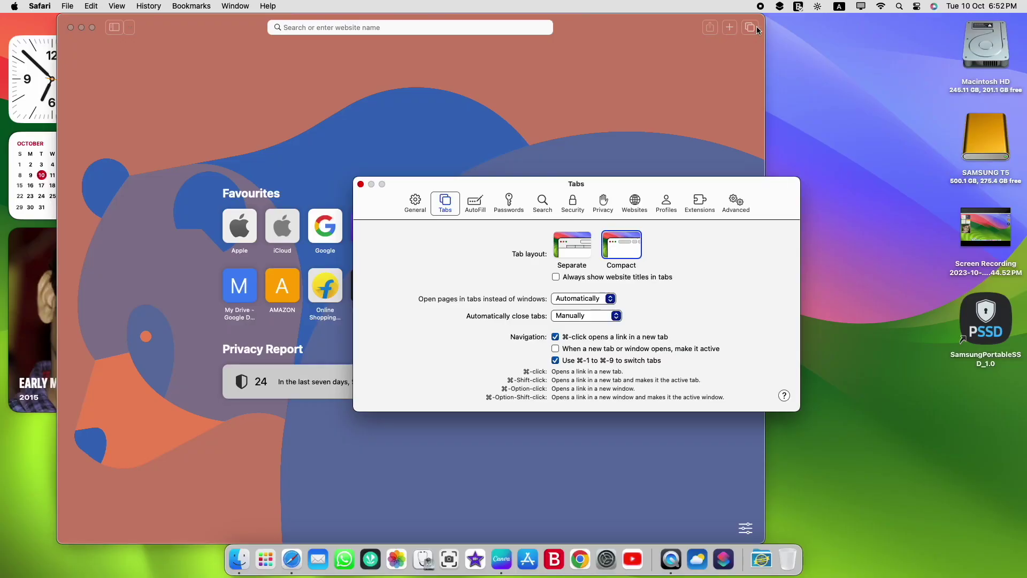
- Compare the Separate and Compact tab layouts again, keep Compact and close the Safari settings
left_click(581, 252)
left_click(623, 252)
left_click(556, 278)
left_click(588, 249)
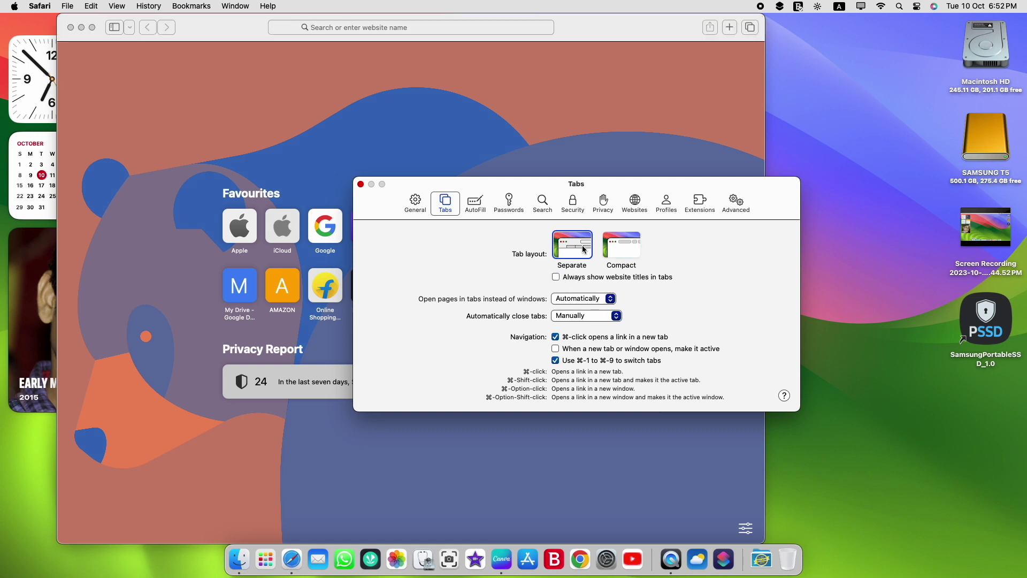
left_click(615, 245)
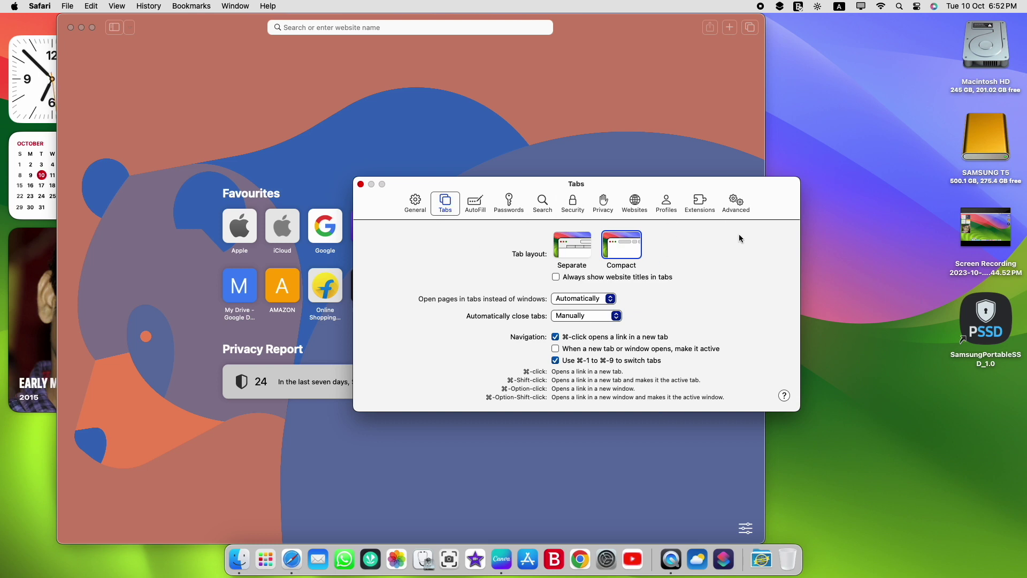
left_click(361, 184)
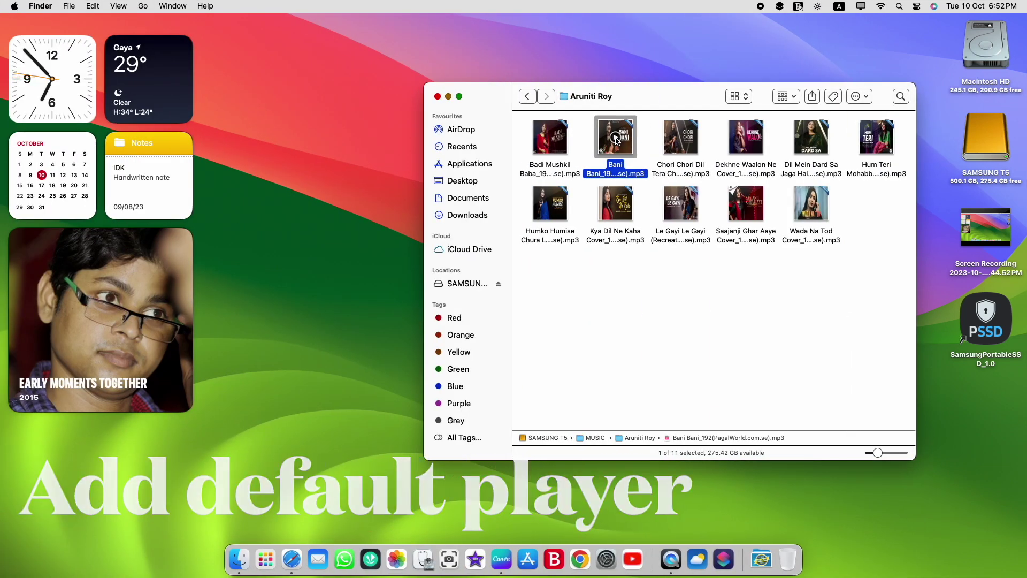
- In Finder, get info on the Bani Bani MP3, set it to open with QuickTime Player and close the info window
key("super+i")
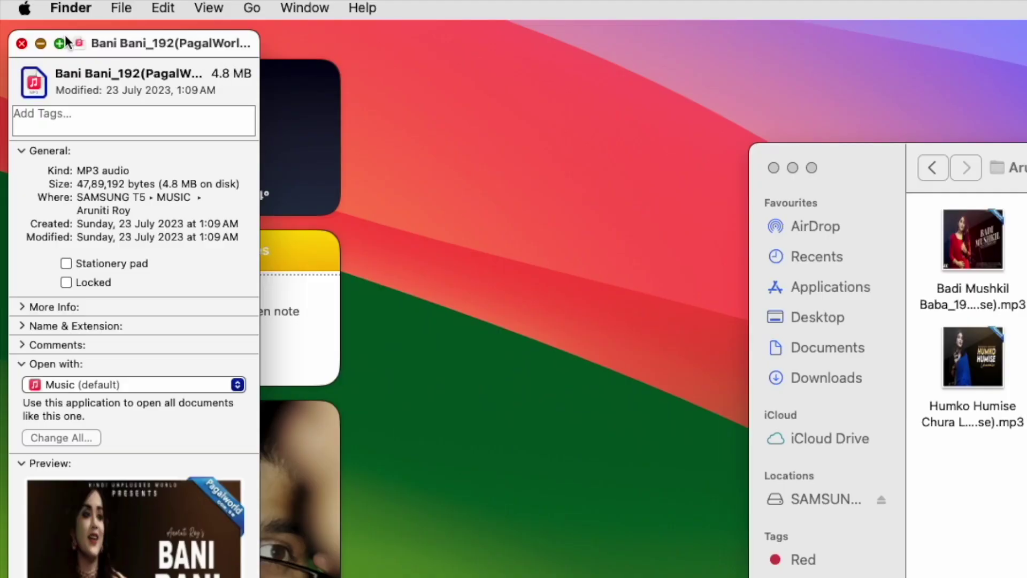
left_click_drag(87, 43, 403, 25)
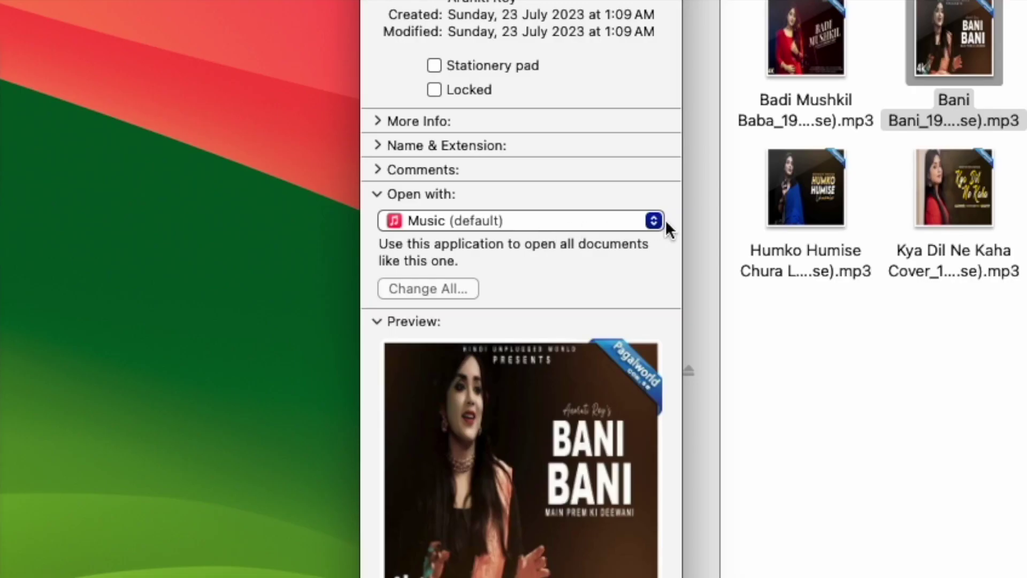
left_click(653, 220)
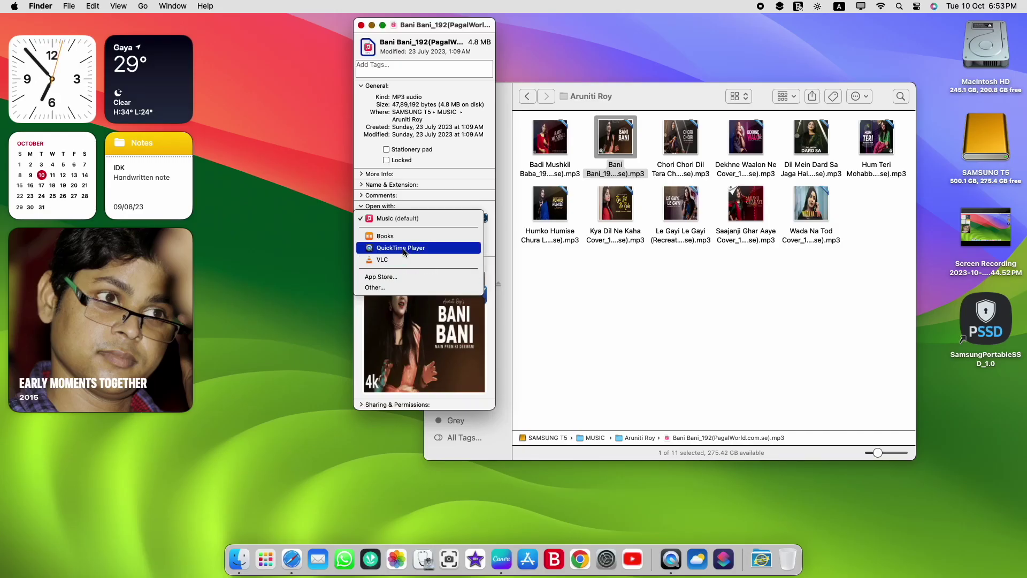
left_click(404, 248)
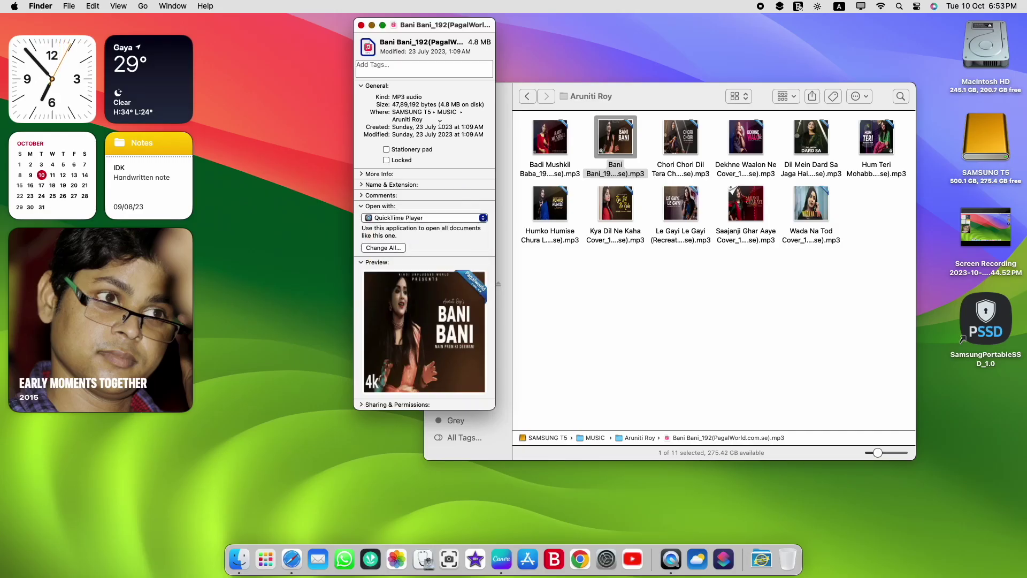
left_click(362, 25)
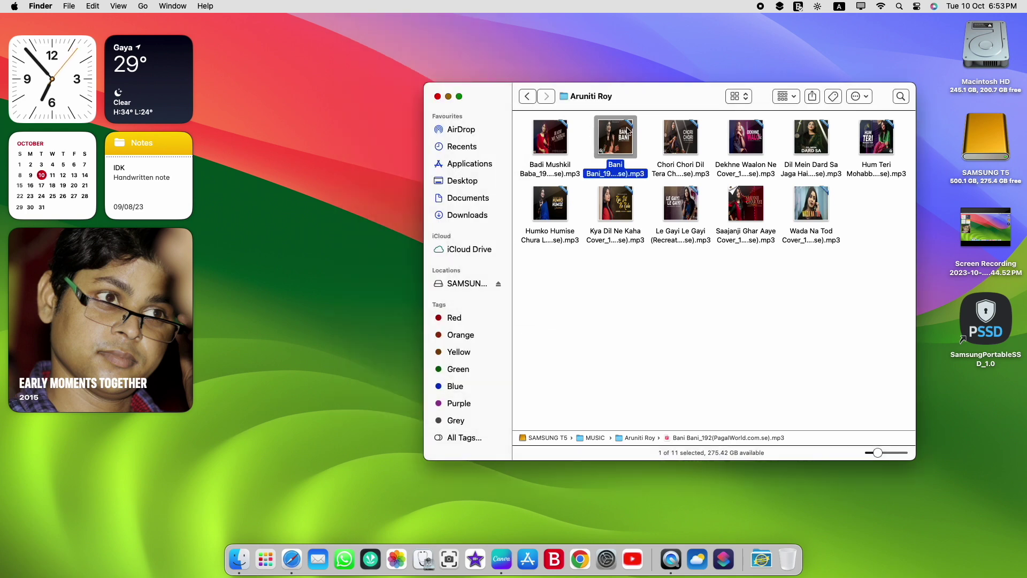
- Try to open the Bani Bani MP3 in QuickTime Player
double_click(617, 143)
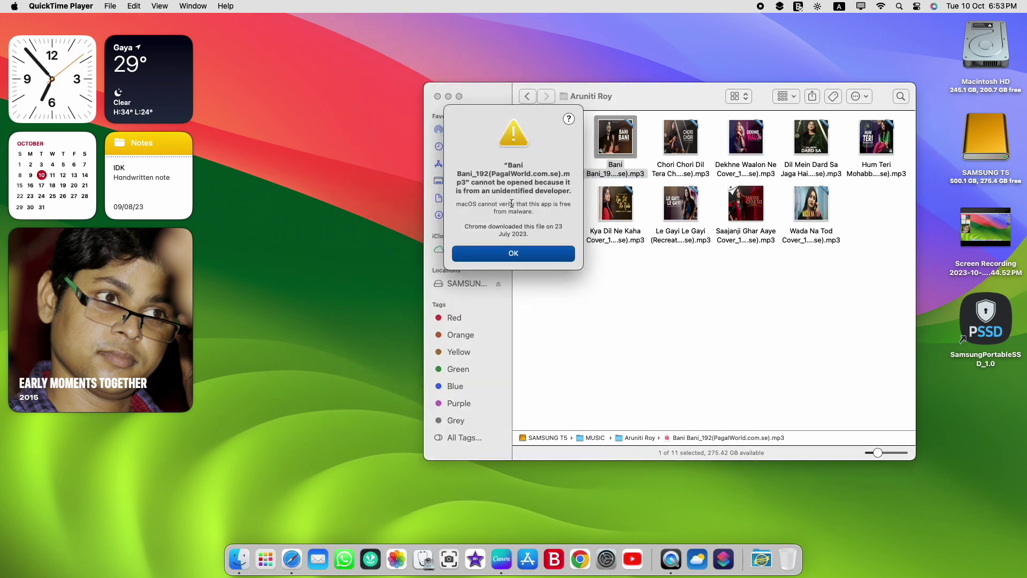
left_click(514, 254)
left_click(609, 152)
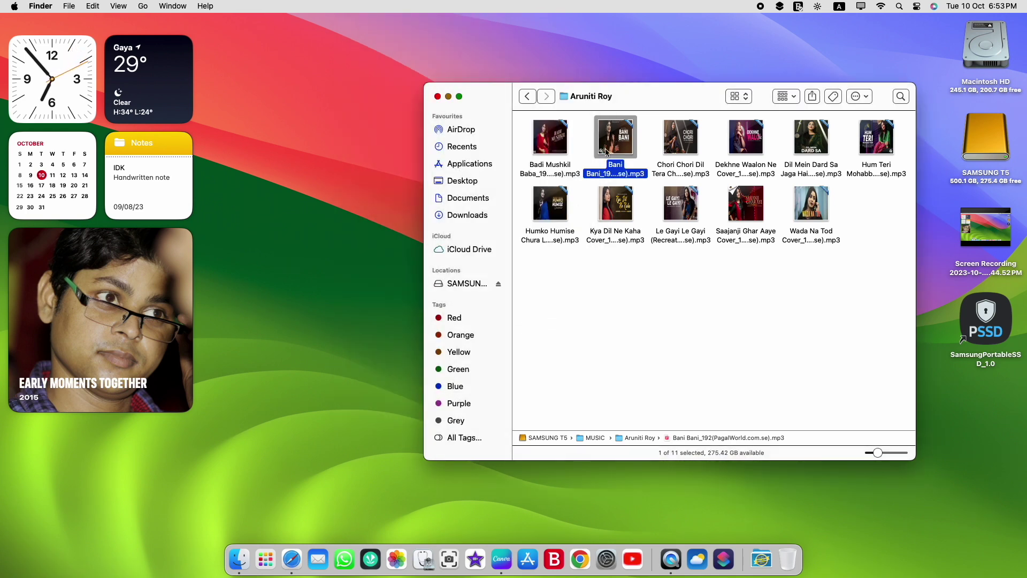
- Reopen the Bani Bani MP3's info window, move it beside the Finder window and set the file to open with VLC
right_click(613, 140)
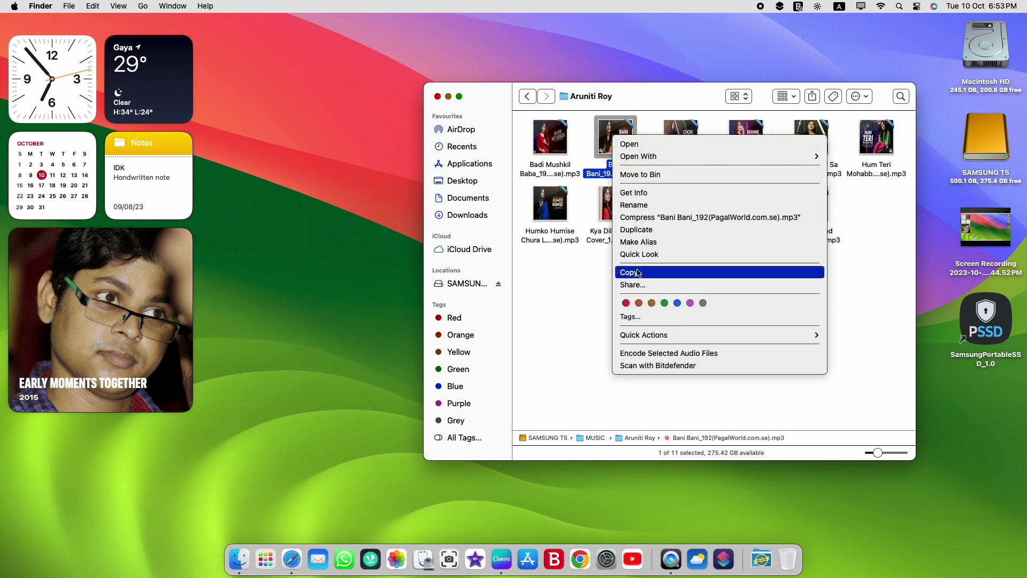
left_click(640, 195)
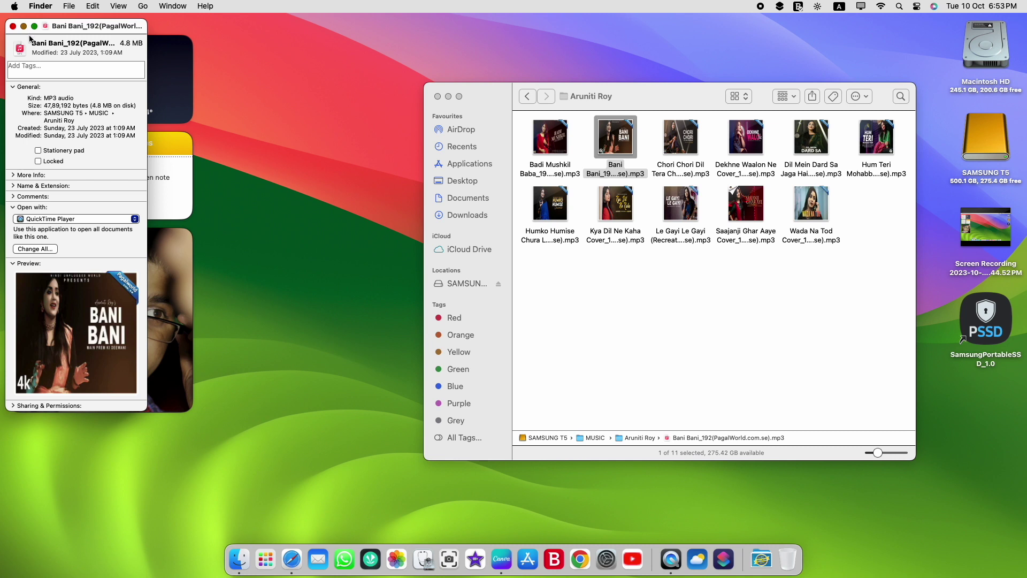
left_click(43, 74)
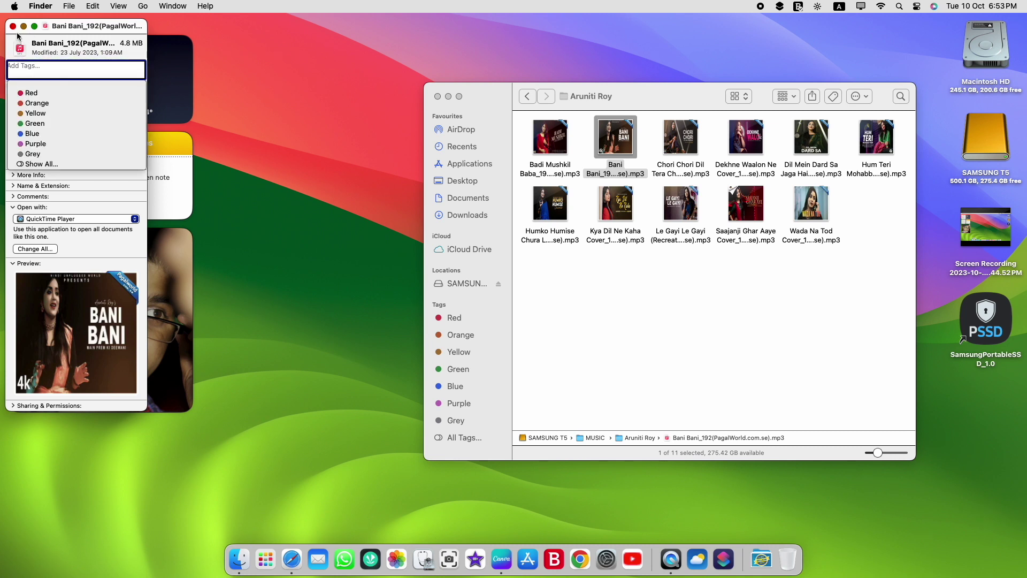
left_click(48, 26)
left_click_drag(42, 24, 360, 33)
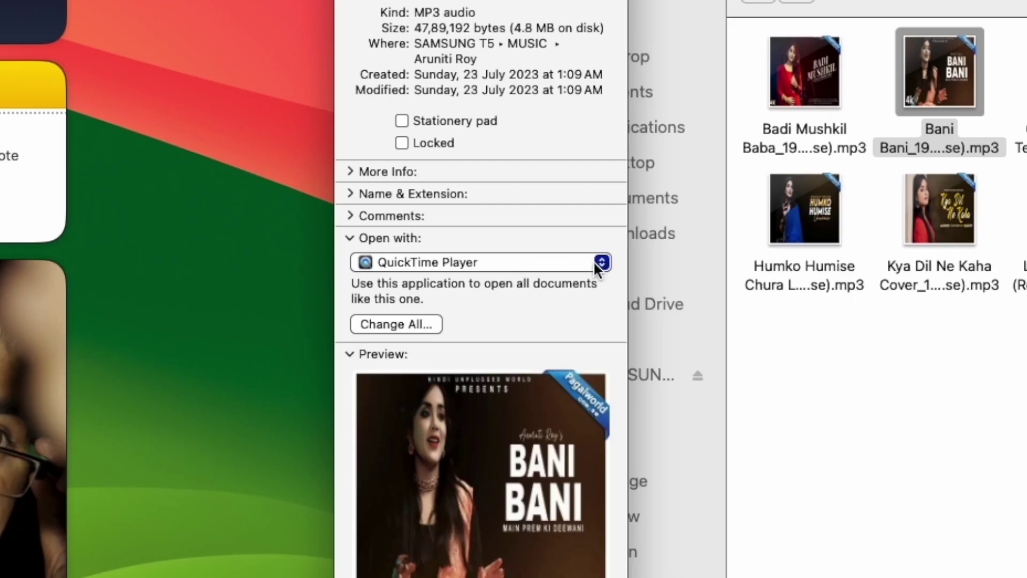
left_click(396, 229)
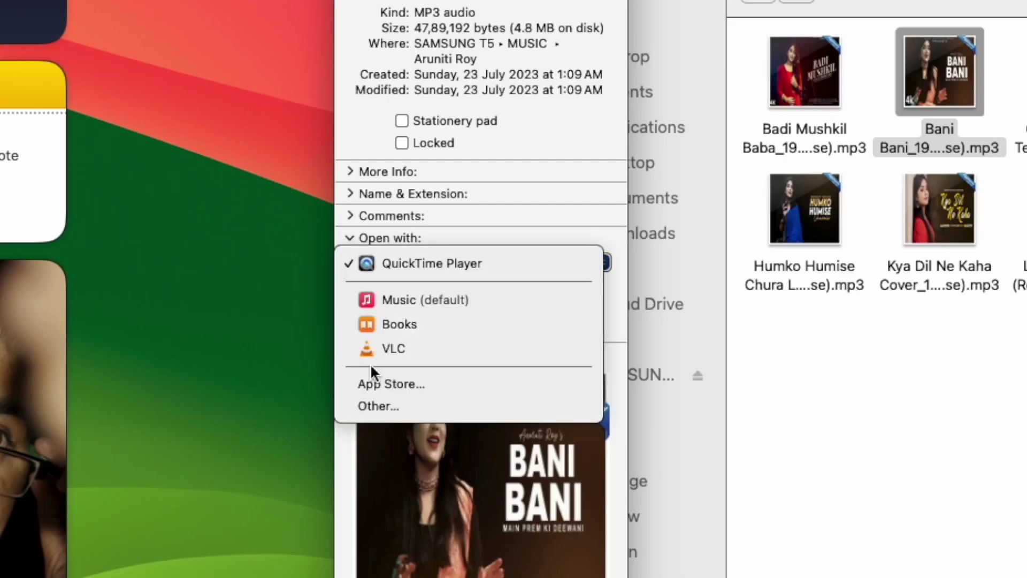
left_click(423, 353)
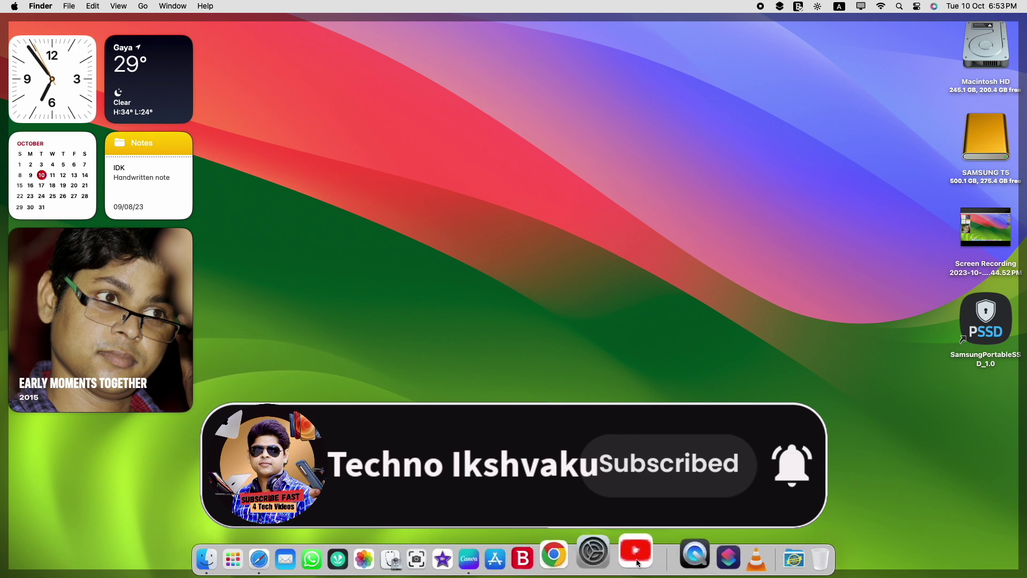
- In System Settings, turn on Full Disk Access for Antivirus for Mac and authorise the change with the account password
left_click(602, 551)
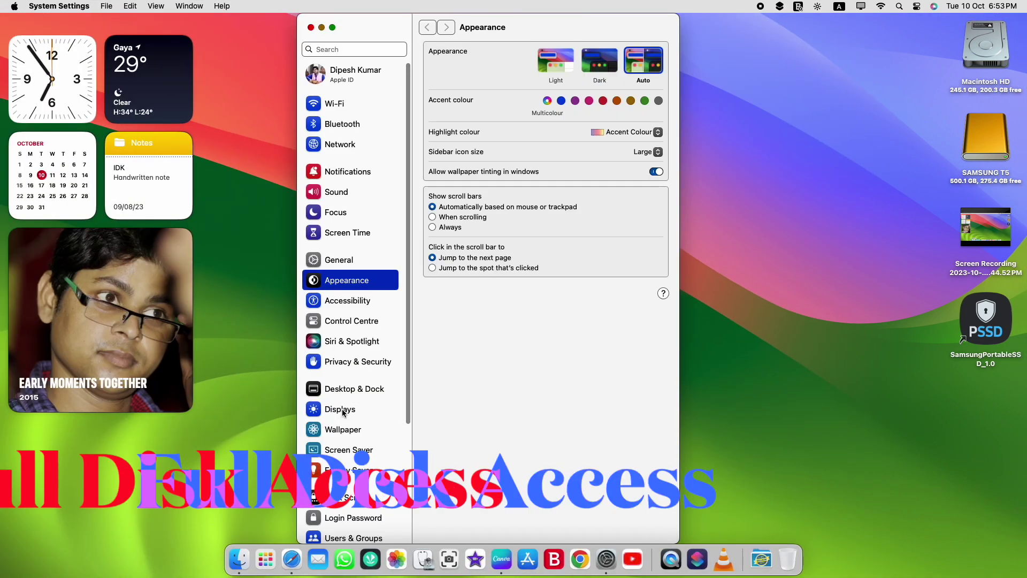
left_click(355, 362)
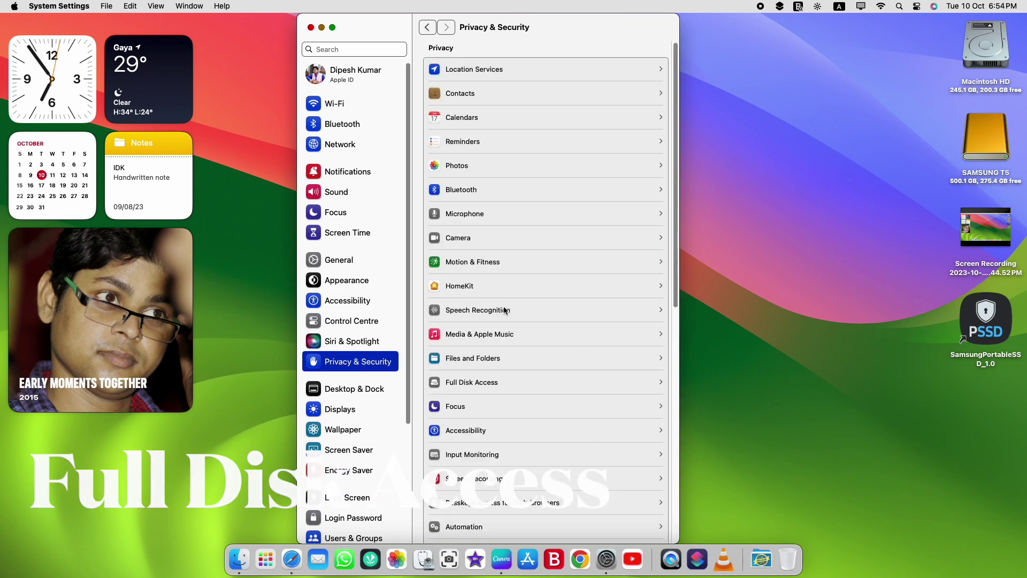
left_click(498, 387)
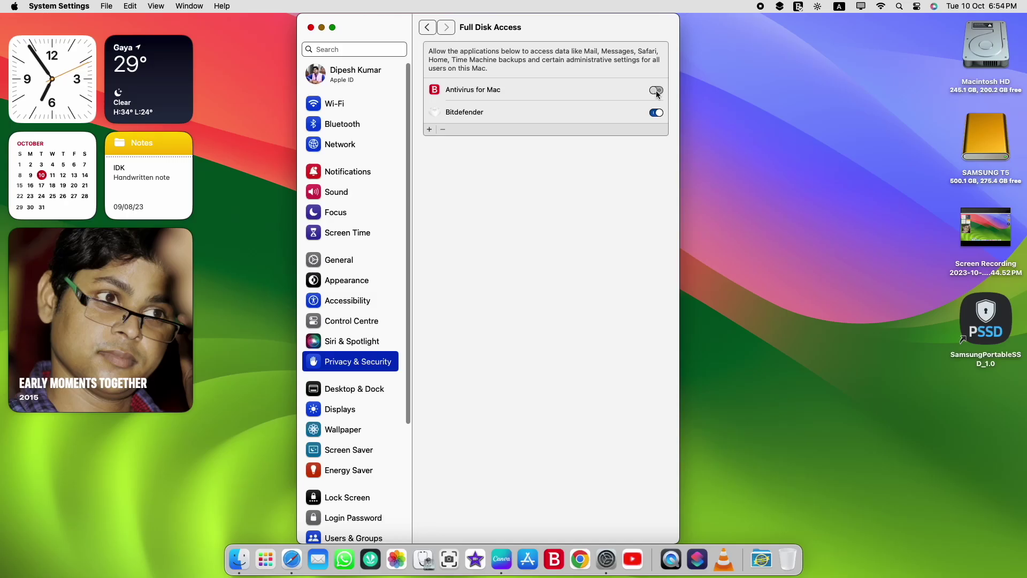
left_click(848, 181)
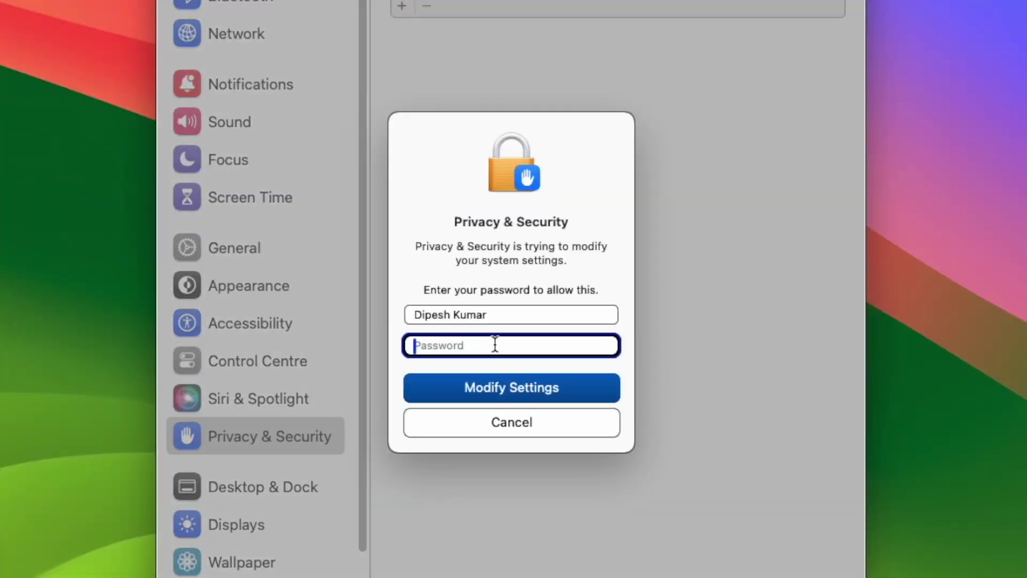
type("****")
key("Return")
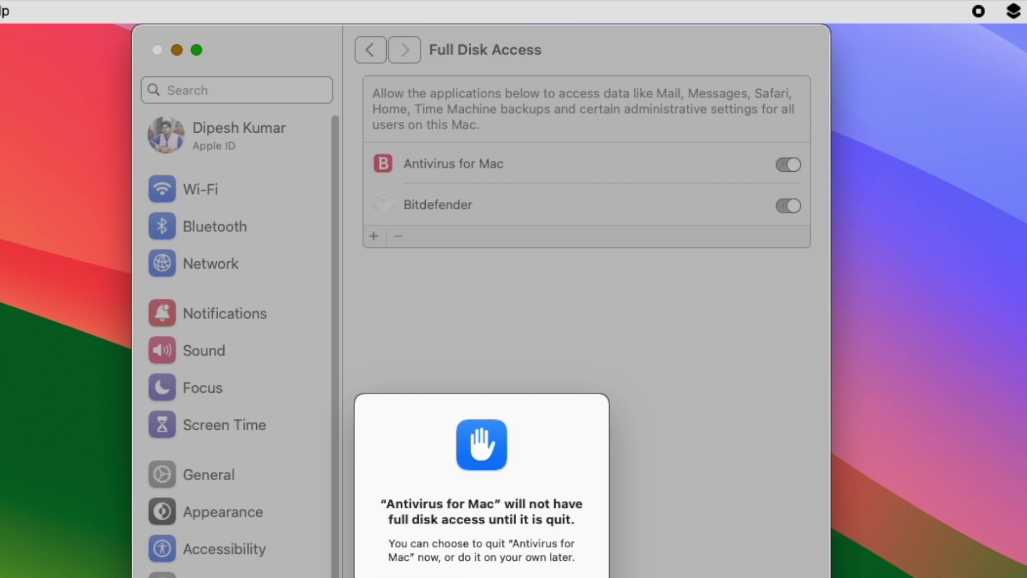
left_click(572, 367)
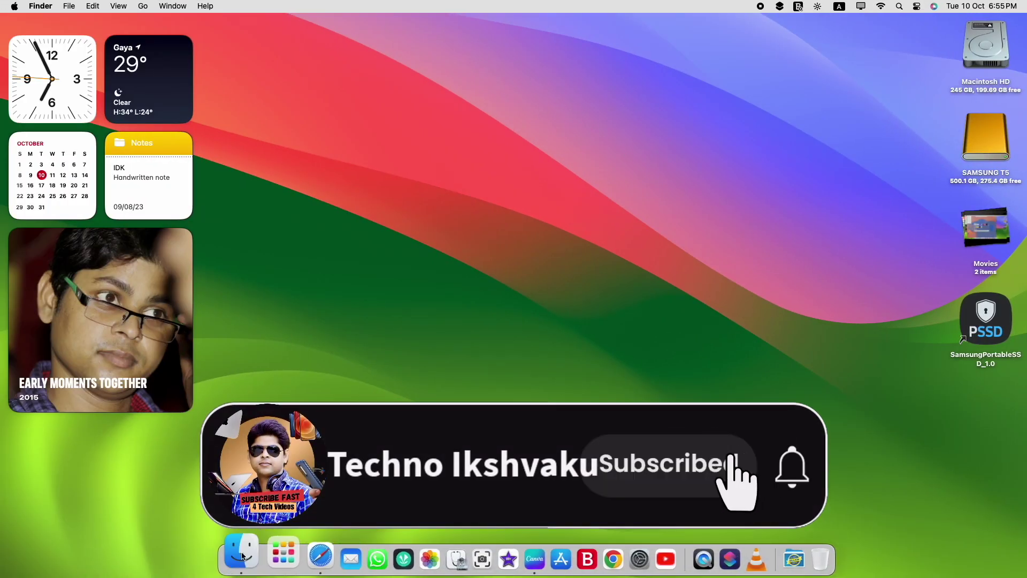
- Open a Finder window on the Downloads folder and move it toward the desktop widgets
left_click(216, 557)
left_click(467, 215)
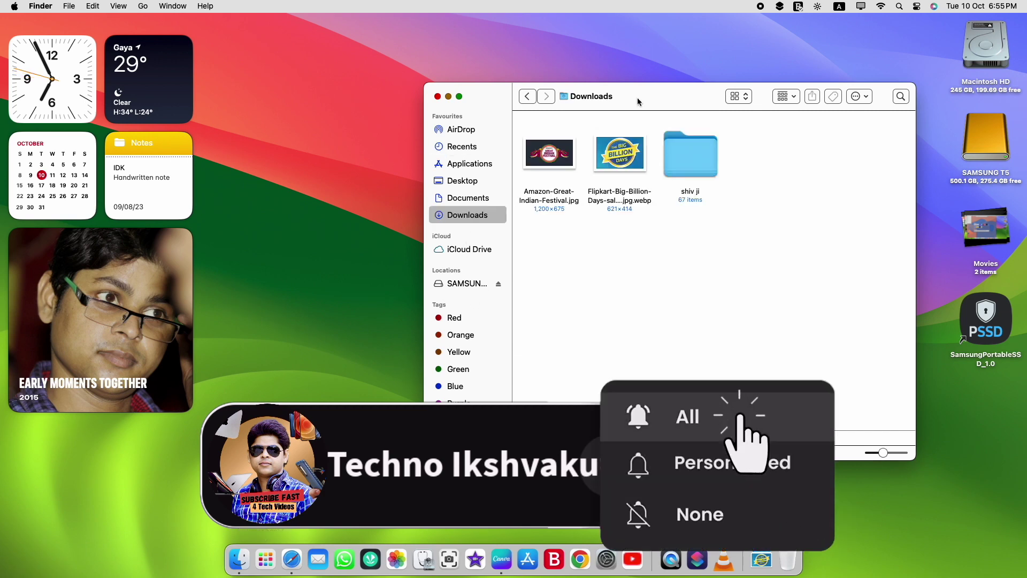
left_click_drag(639, 102, 413, 81)
left_click_drag(413, 80, 199, 10)
- Open the Sidebar options of the Finder settings and place the settings window beside the Downloads window
left_click(41, 6)
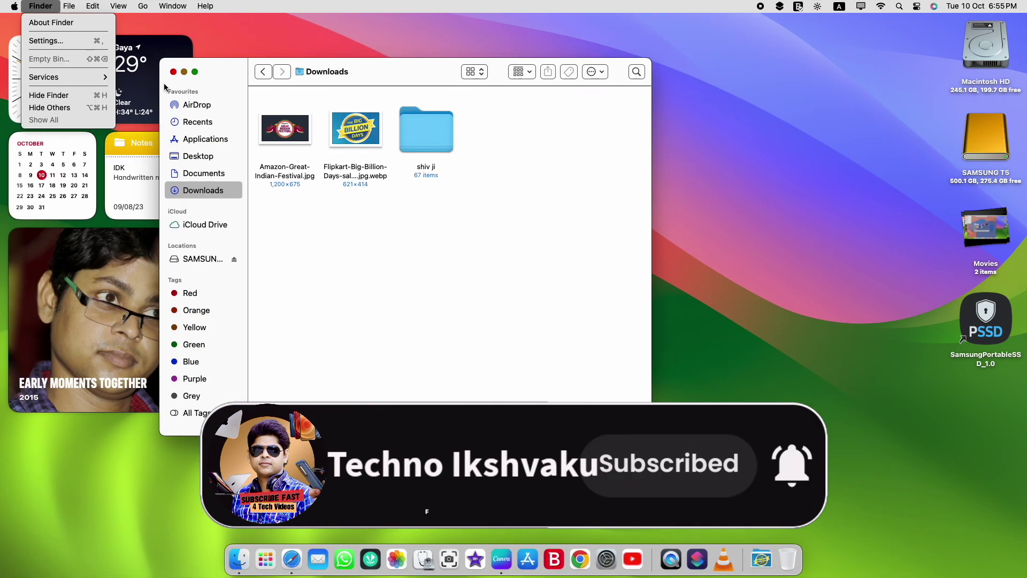
left_click(64, 39)
left_click_drag(540, 54, 559, 77)
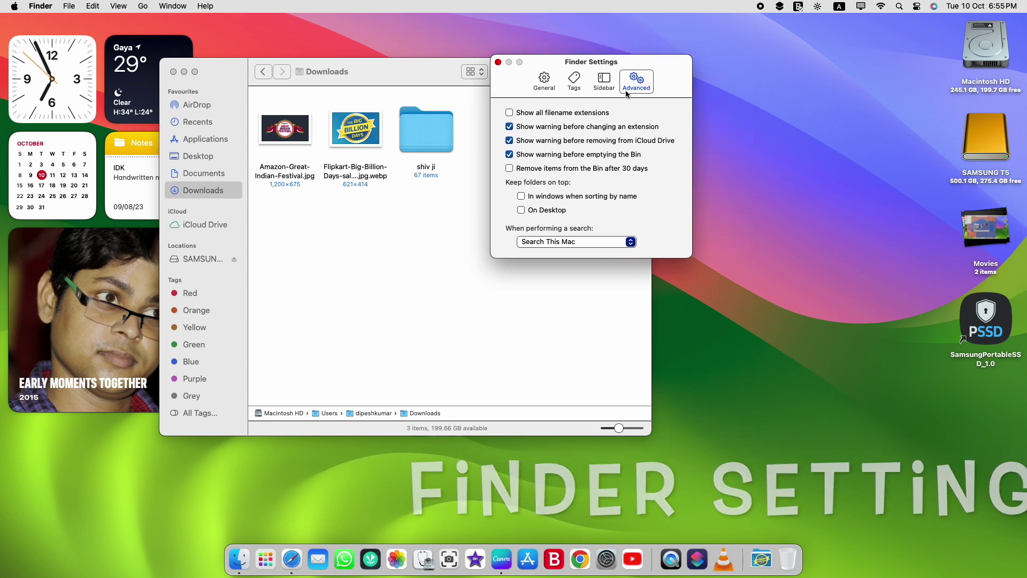
left_click(604, 80)
left_click_drag(638, 64, 701, 28)
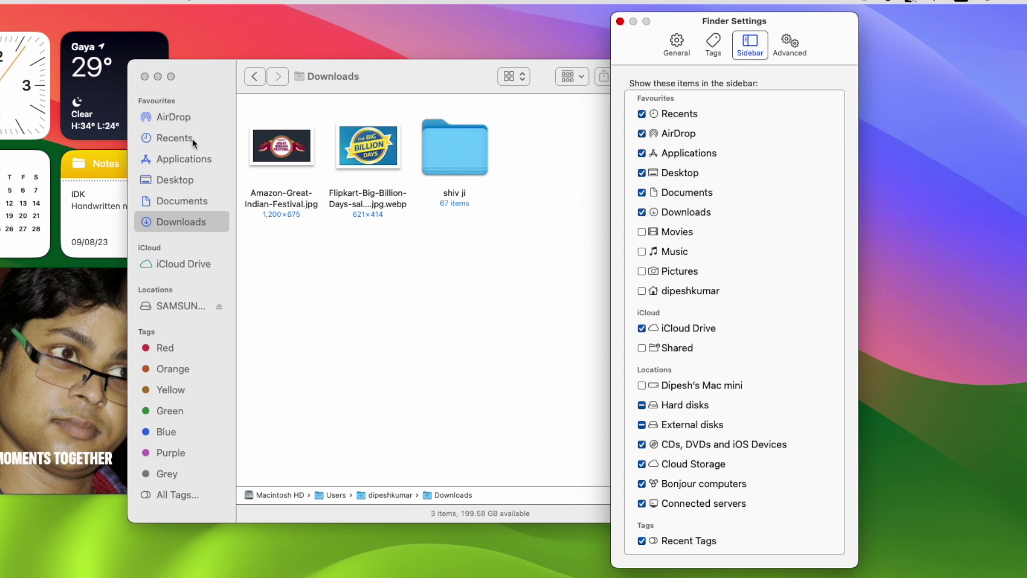
- Hide Recents, AirDrop and Applications from the Finder sidebar and show all three again
left_click(644, 115)
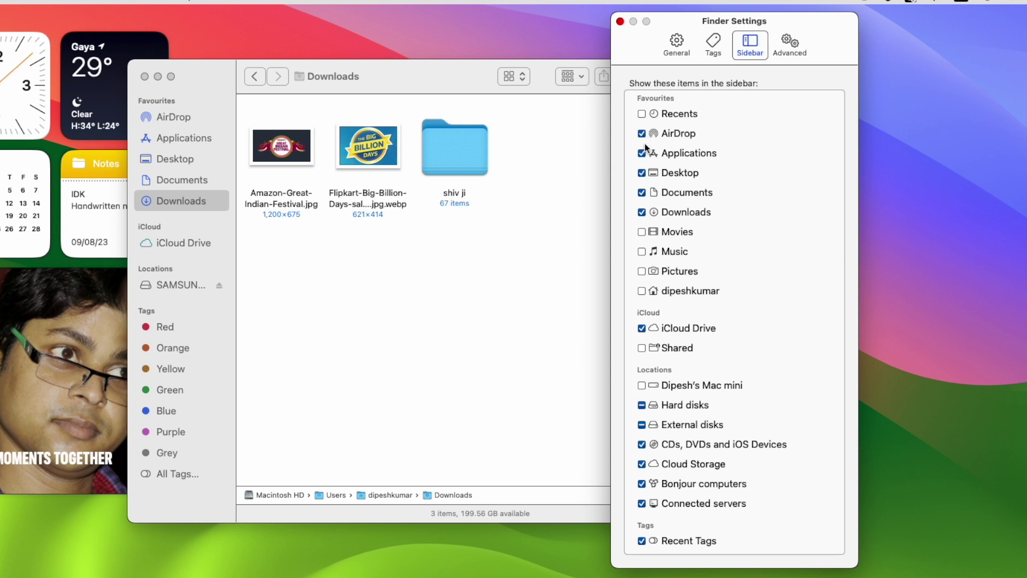
left_click(642, 133)
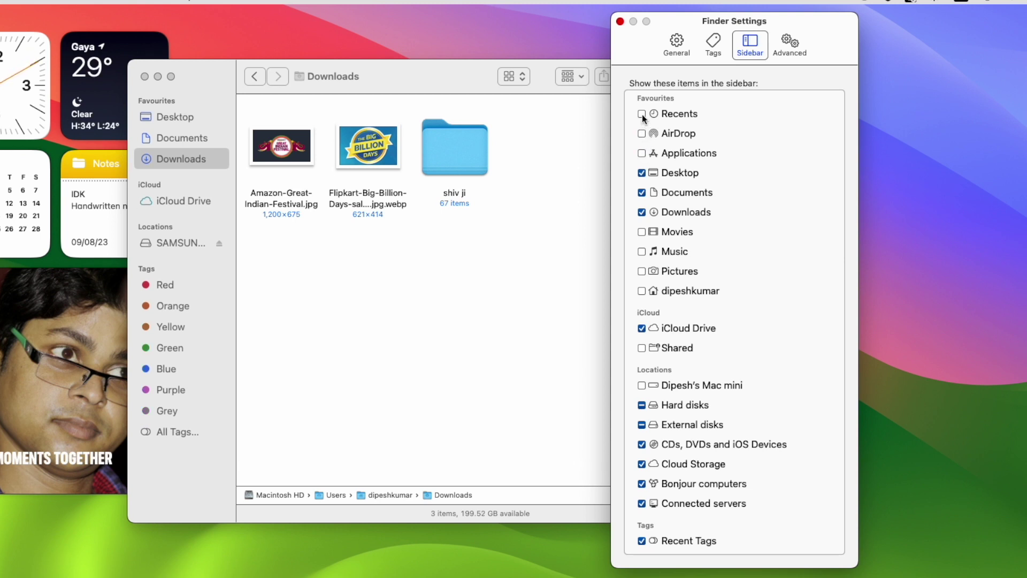
left_click(642, 114)
left_click(642, 133)
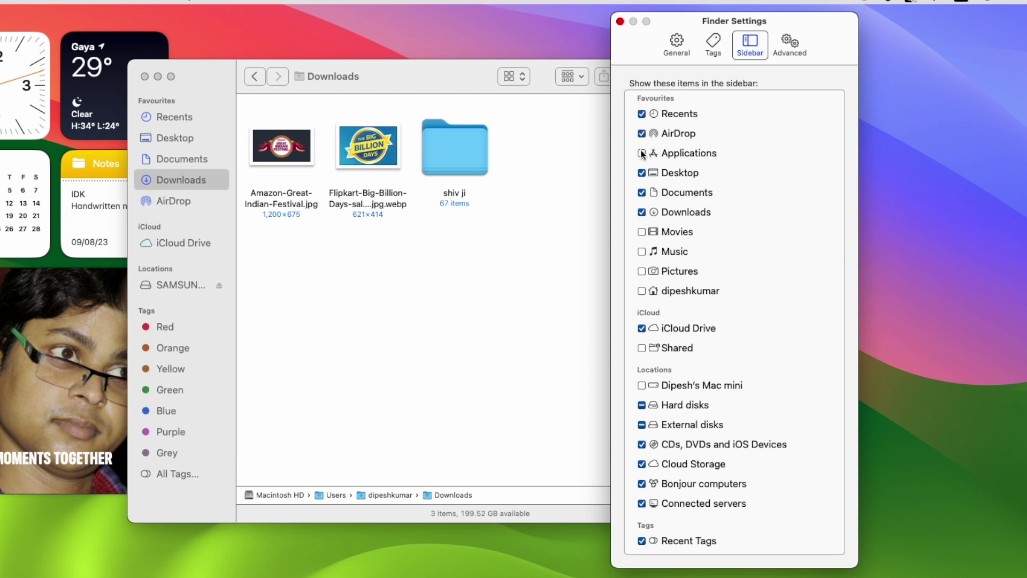
left_click(642, 153)
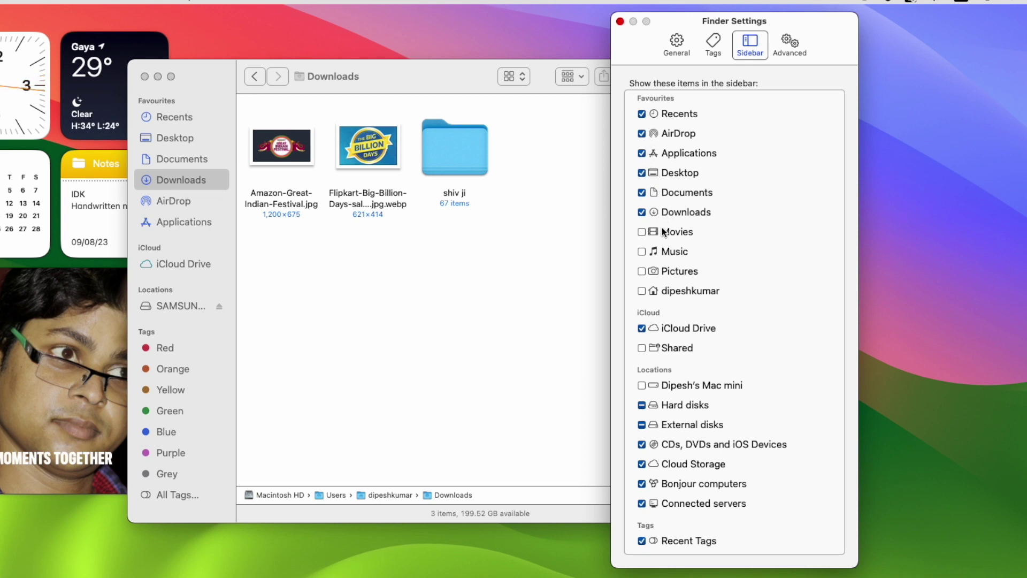
- Try Movies and Music in the Finder sidebar, remove both, hide iCloud Drive and switch Recent Tags off and back on
left_click(641, 232)
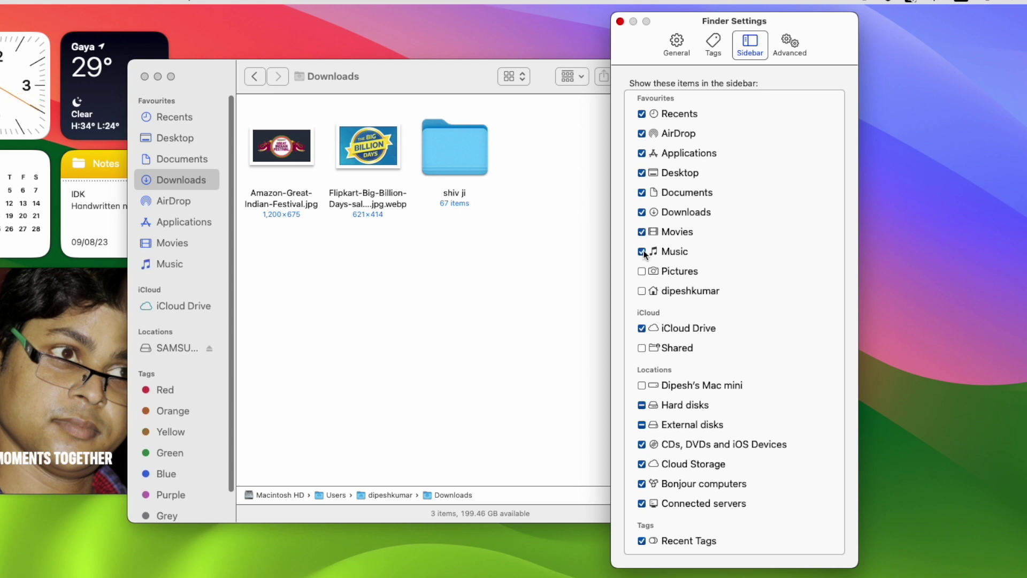
left_click(642, 233)
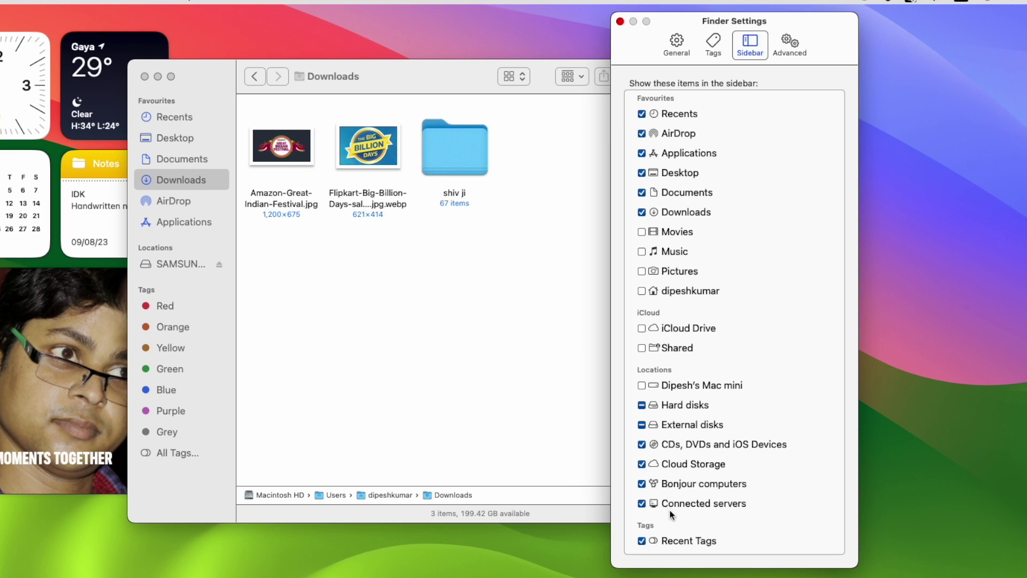
left_click(643, 541)
left_click(642, 540)
left_click(642, 541)
left_click(642, 541)
- Review the General Finder settings and the folder choices for new Finder windows, keeping Recents
left_click(717, 43)
left_click(684, 48)
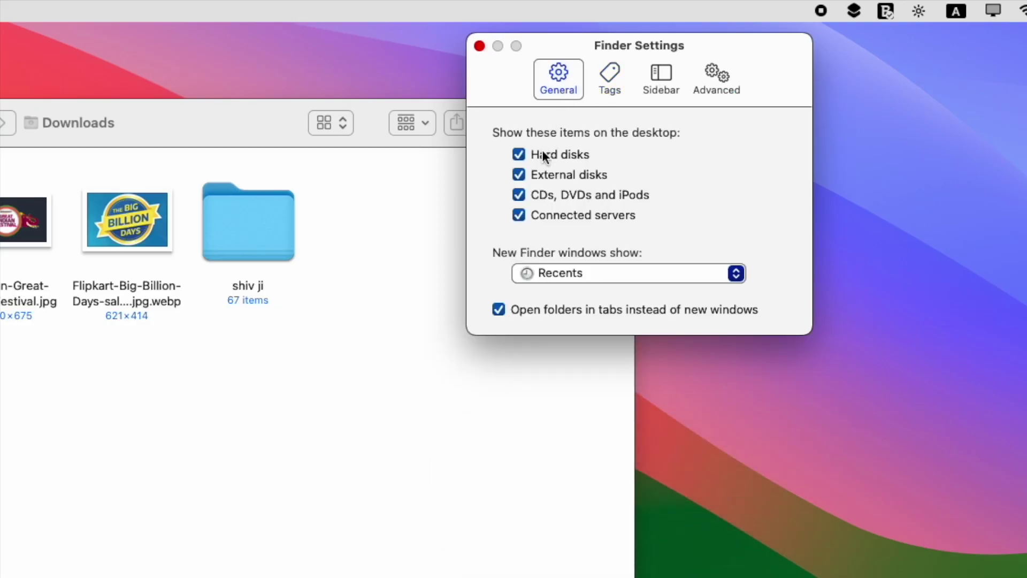
left_click(735, 275)
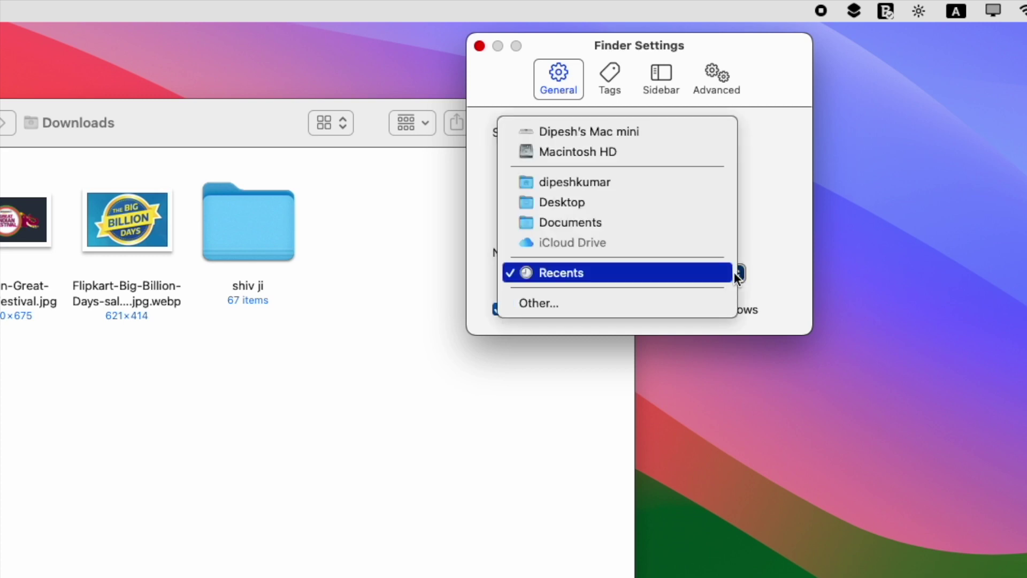
left_click(738, 272)
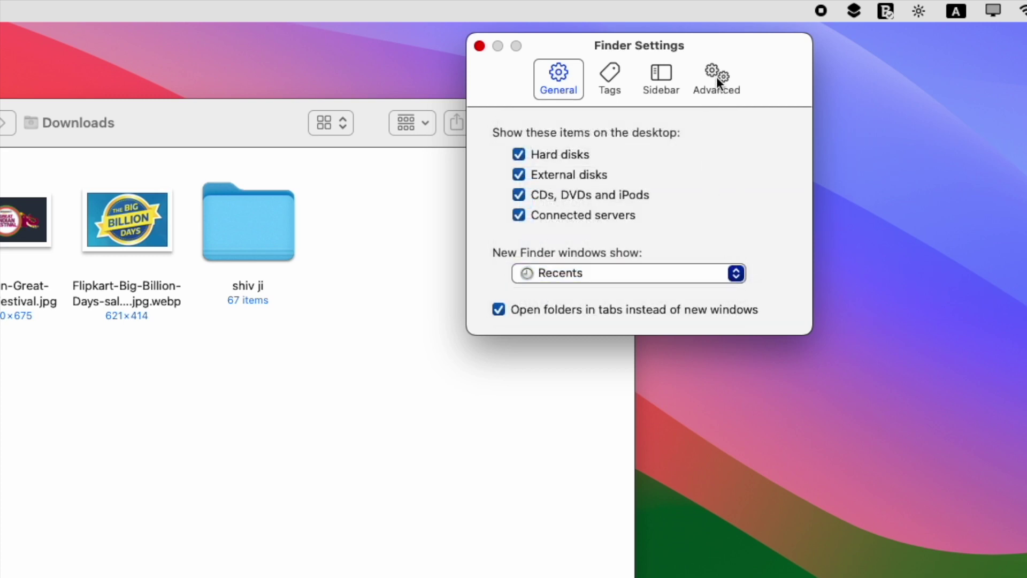
- In the Advanced Finder settings, set searches to Search the Current Folder
left_click(717, 80)
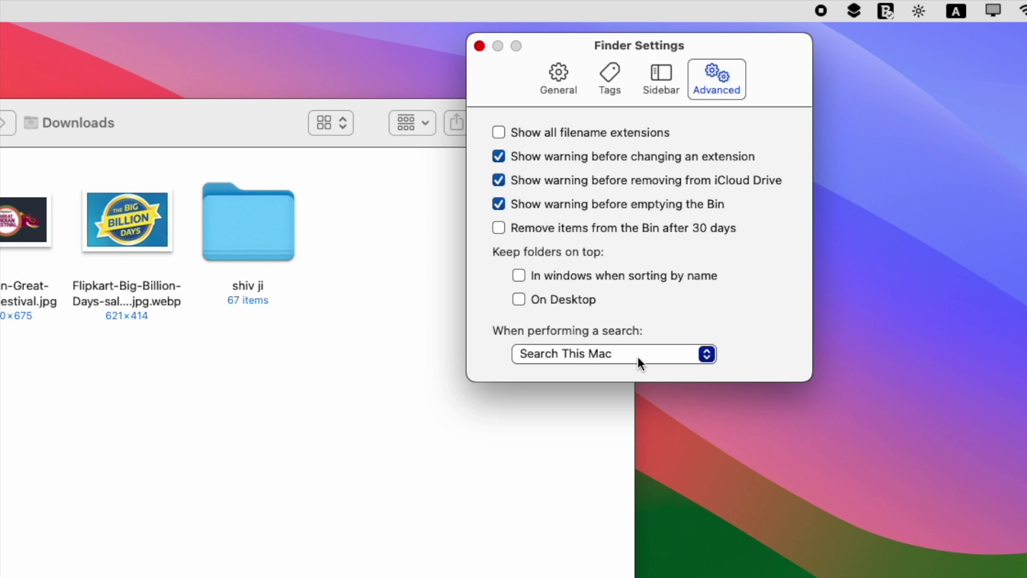
left_click(674, 358)
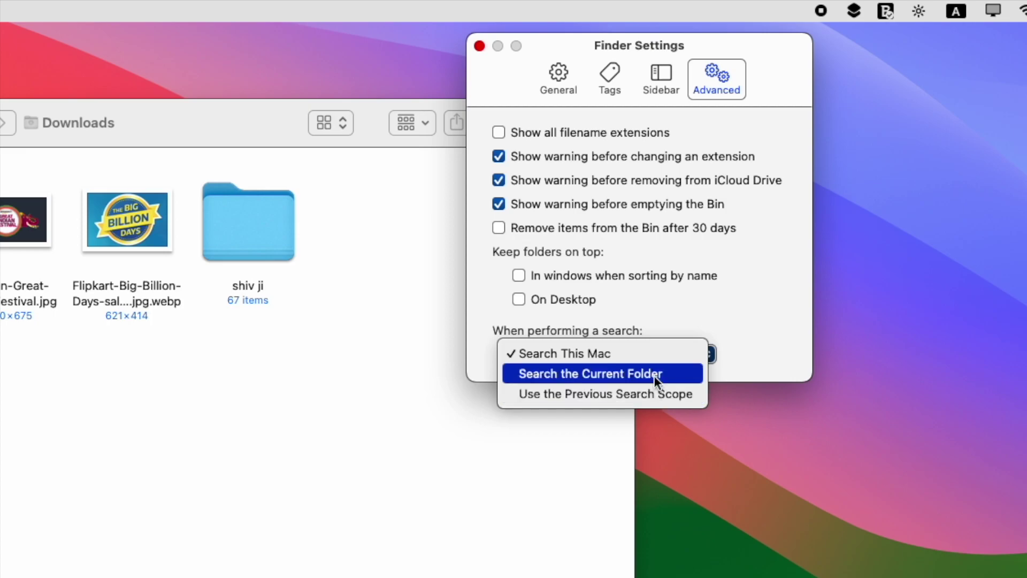
left_click(654, 374)
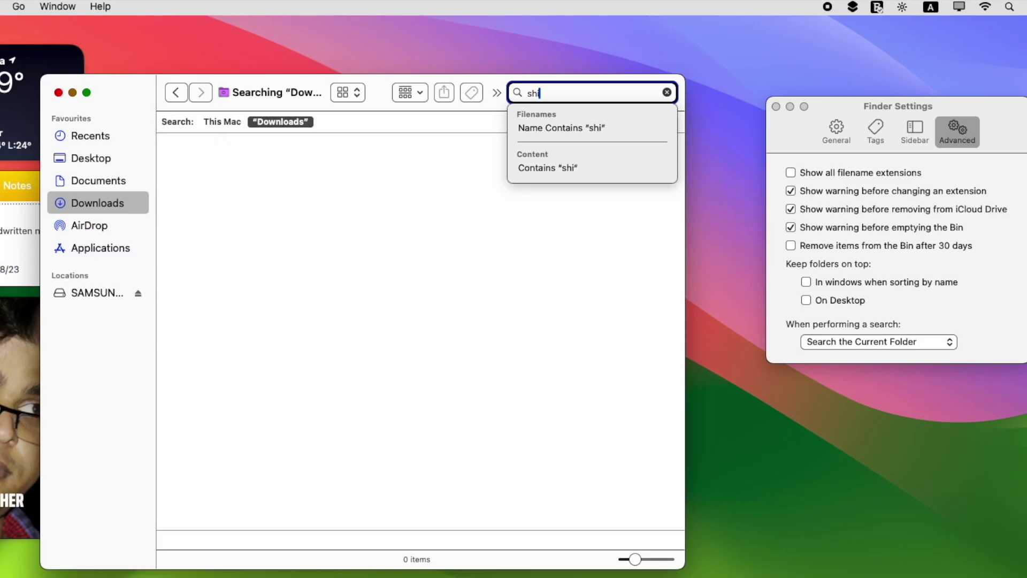
- Search the Downloads folder for "shivji"
type("vjoi")
key("BackSpace")
key("BackSpace")
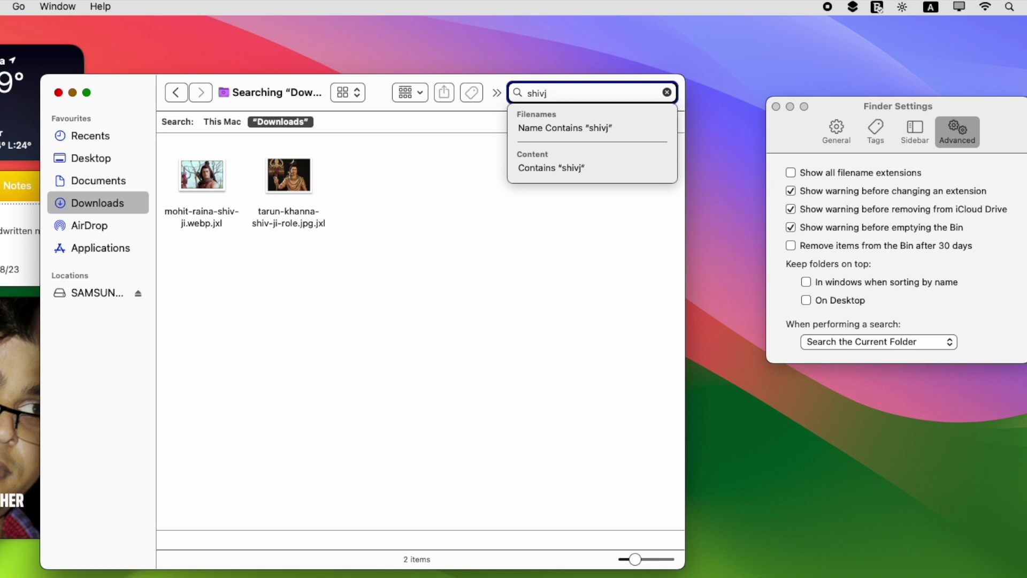
type("i")
key("Return")
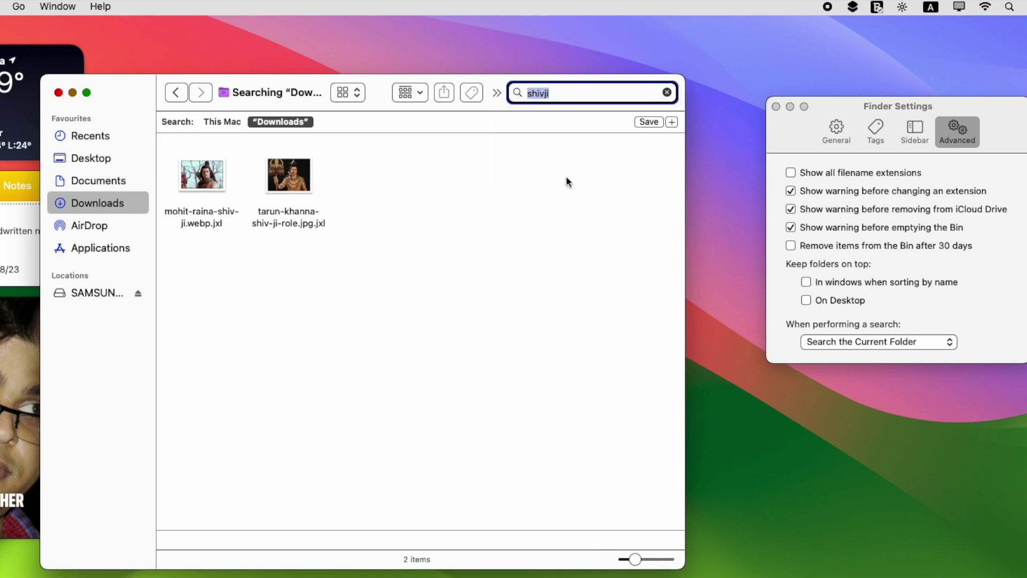
left_click(342, 243)
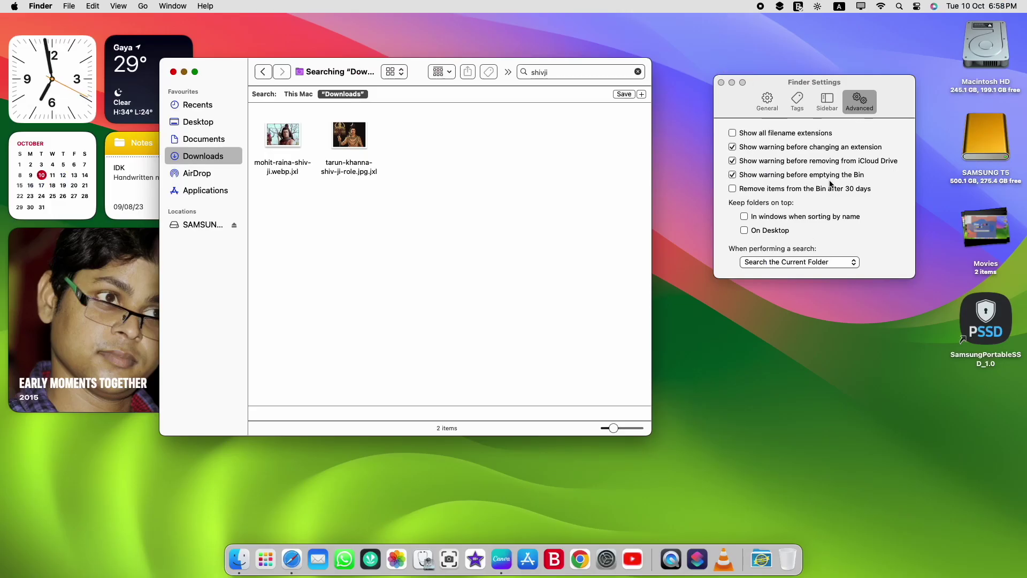
- Set Finder searches to Search This Mac, clear the Downloads search and start an empty new one
left_click(797, 262)
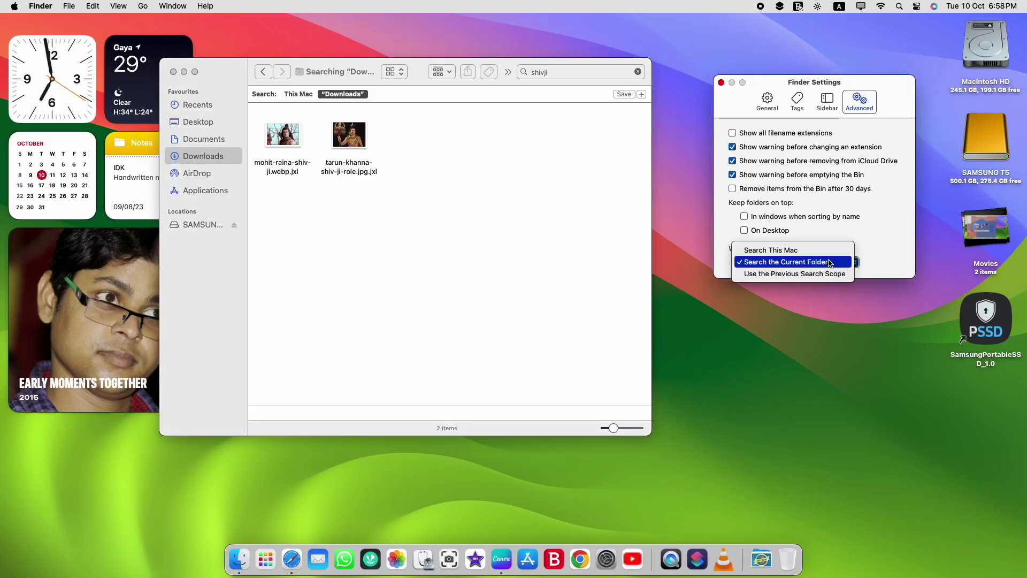
left_click(795, 250)
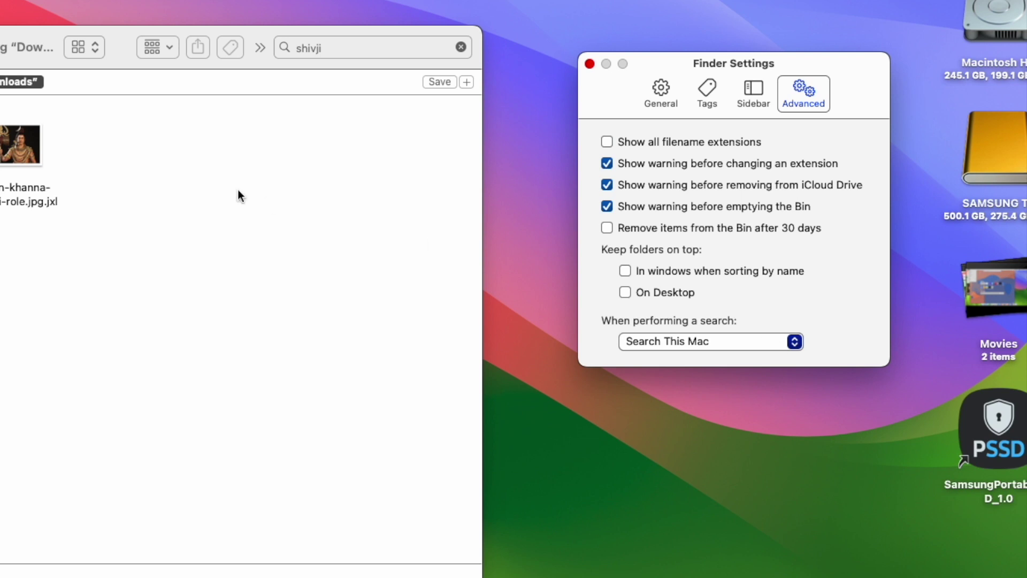
left_click(238, 190)
left_click(461, 47)
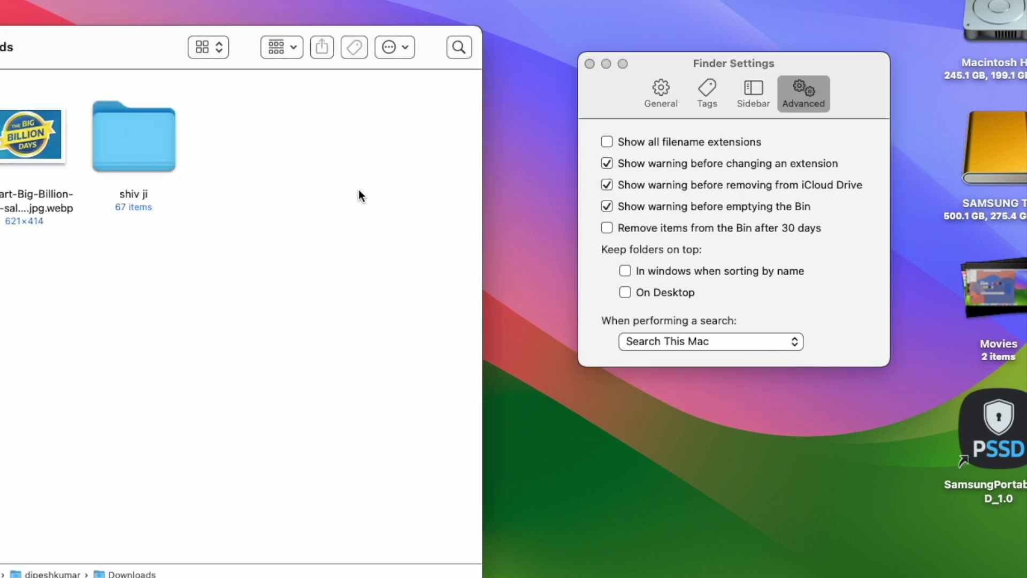
left_click(460, 47)
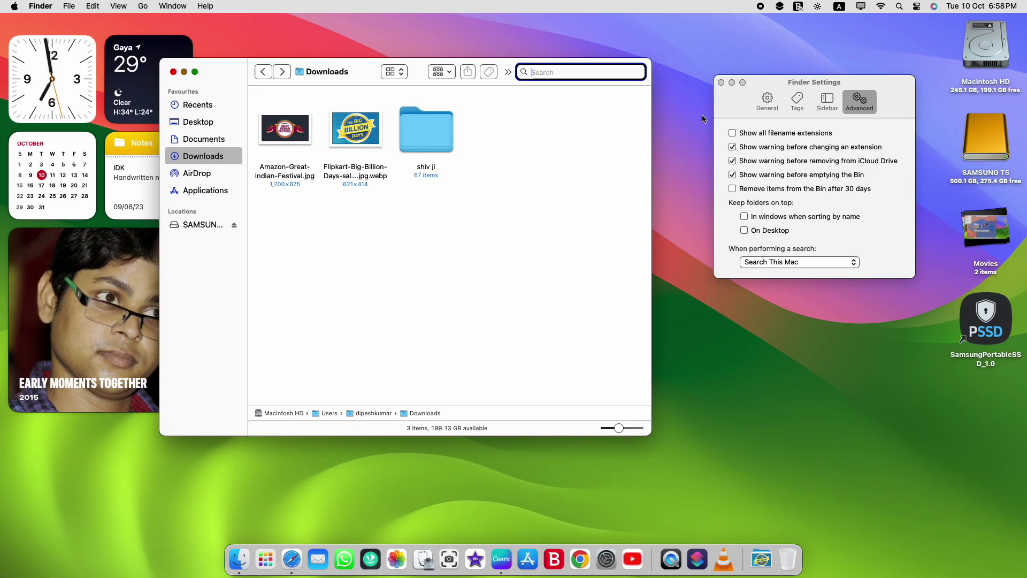
- Set Finder searches to Search the Current Folder and close the Finder Settings and Downloads windows
left_click(800, 261)
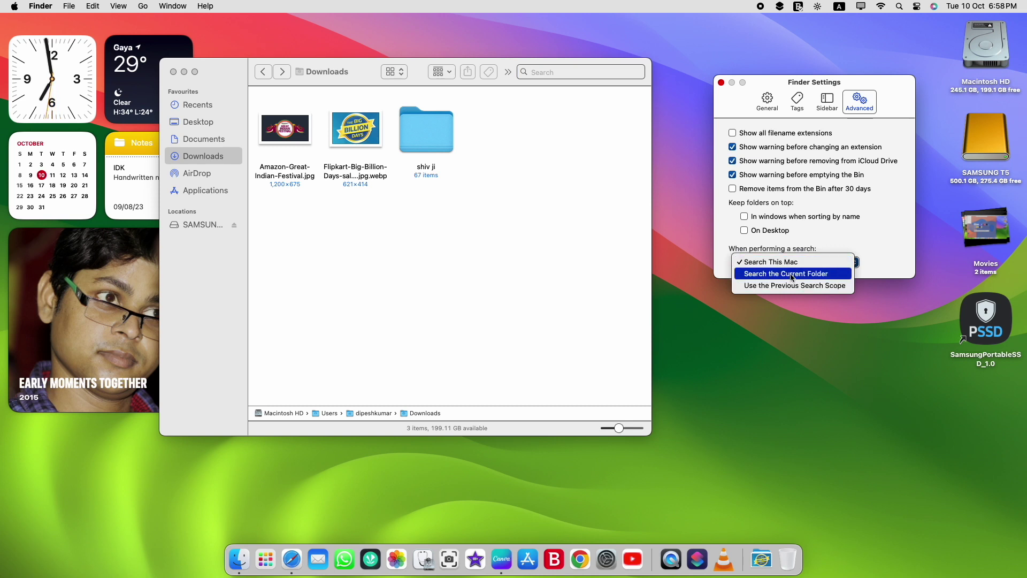
left_click(787, 273)
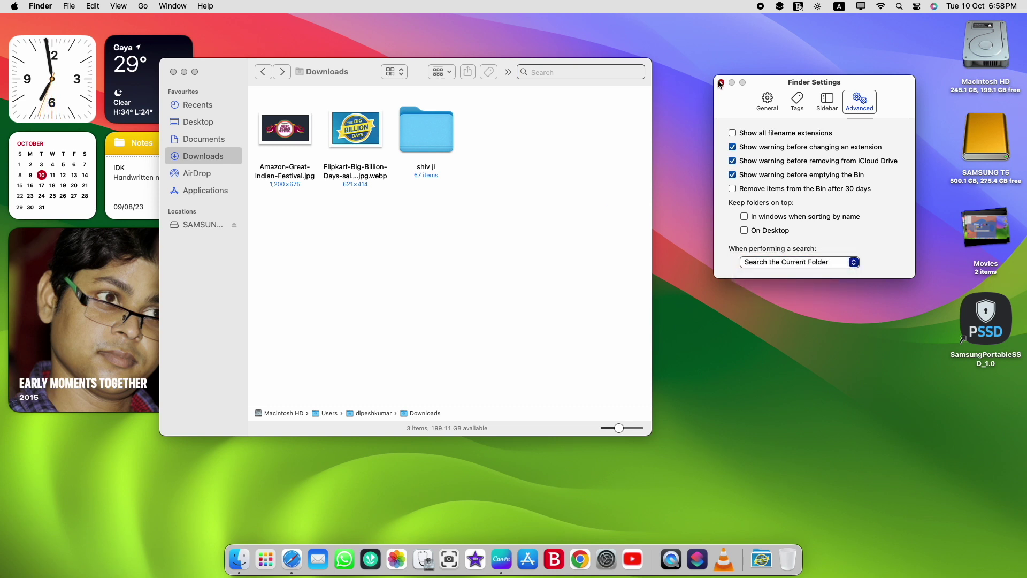
left_click(721, 82)
left_click(173, 72)
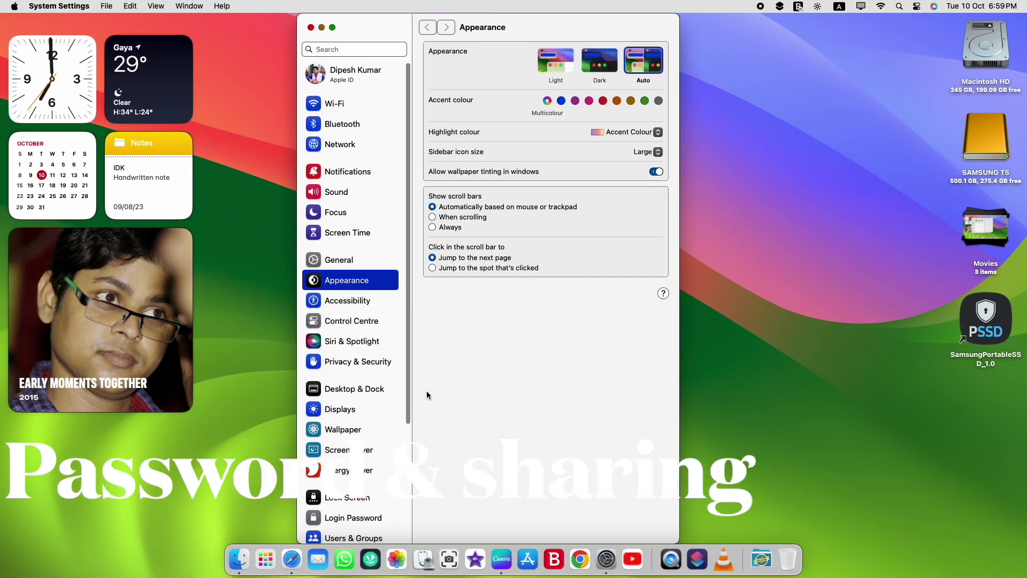
- Open the Passwords section of System Settings and unlock it with the user account password
scroll(367, 428, "down", 5)
scroll(342, 431, "up", 5)
scroll(340, 433, "down", 4)
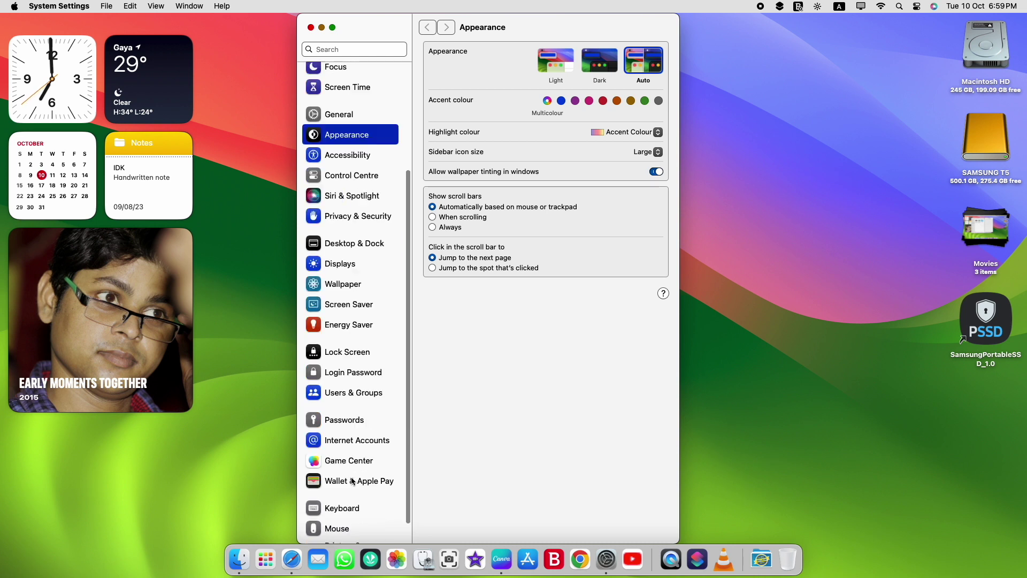
left_click(351, 425)
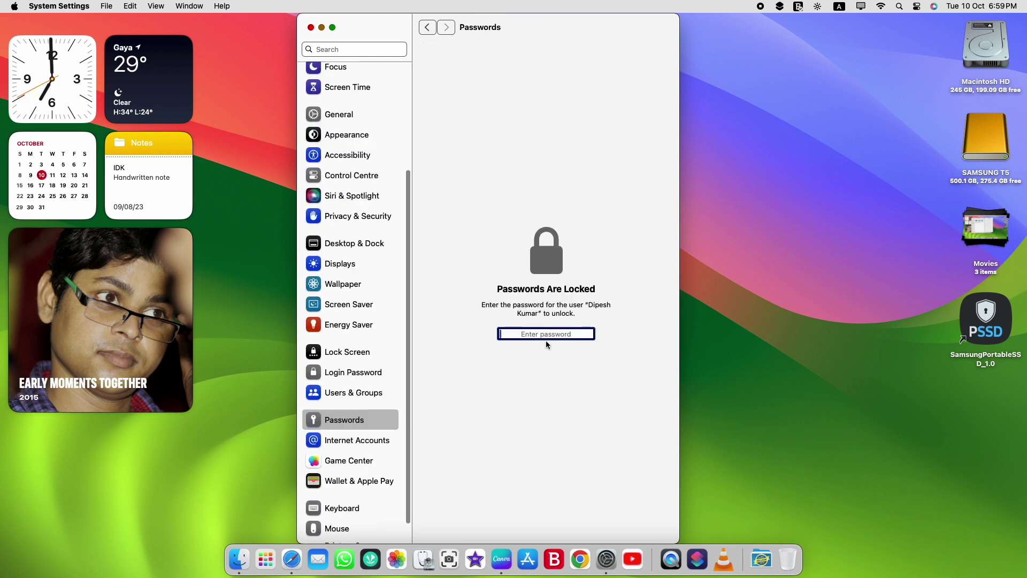
type("•••••")
key("Return")
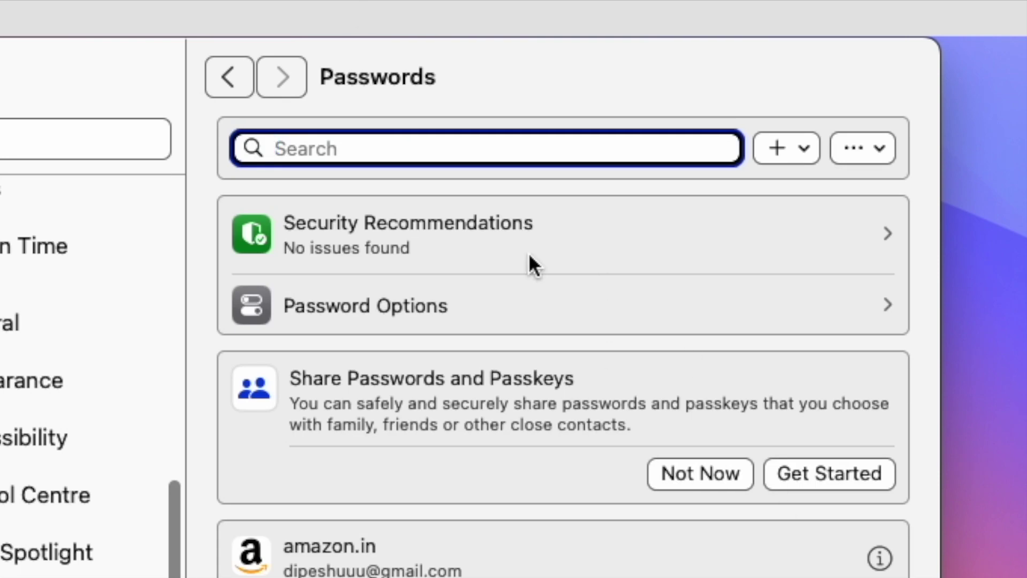
- Start a new shared group for passwords and continue past the introduction to the group form
left_click(809, 145)
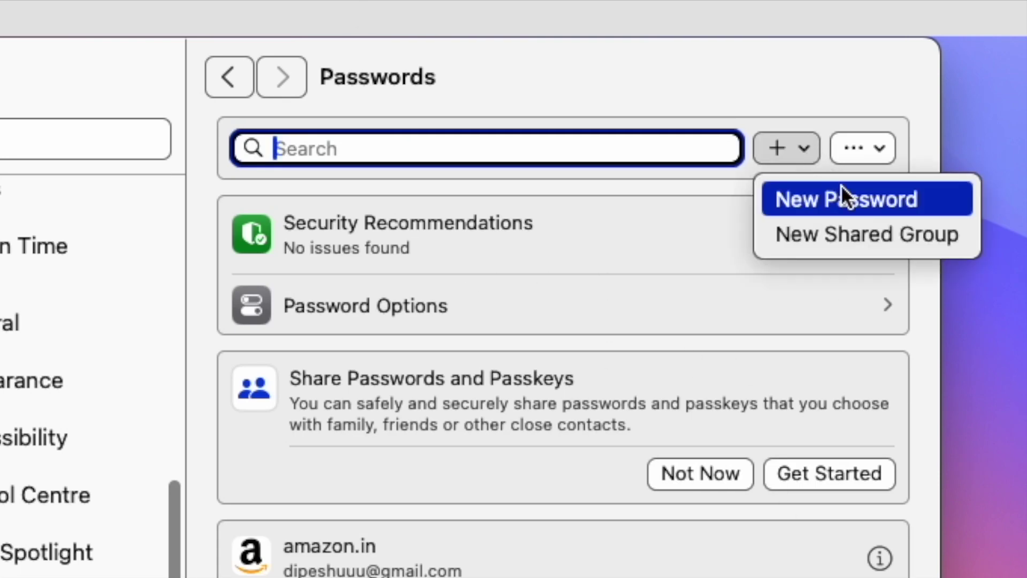
left_click(830, 237)
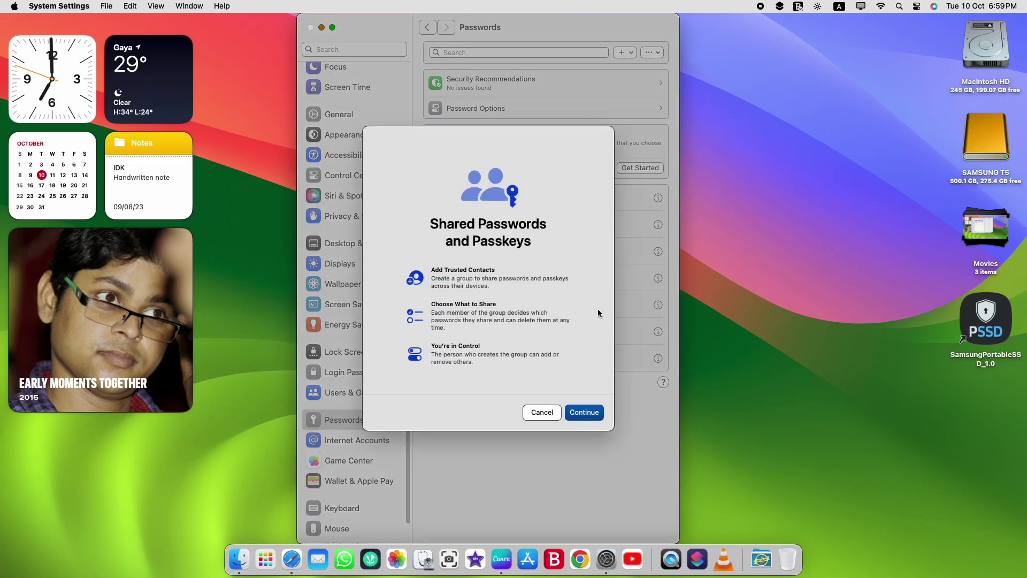
left_click(594, 417)
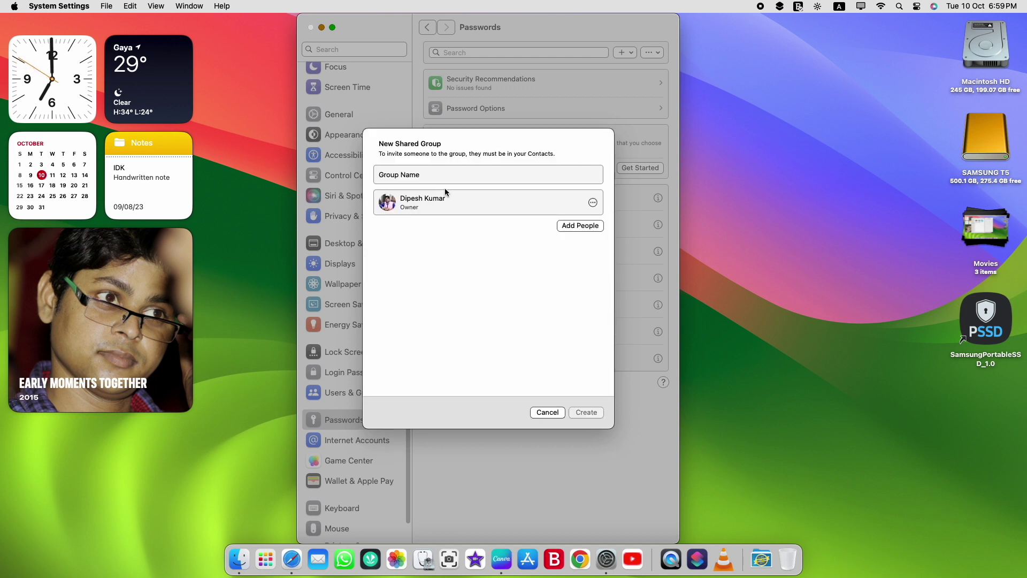
- Try to add a contact to the new shared group by name, and cancel creating the group
left_click(582, 225)
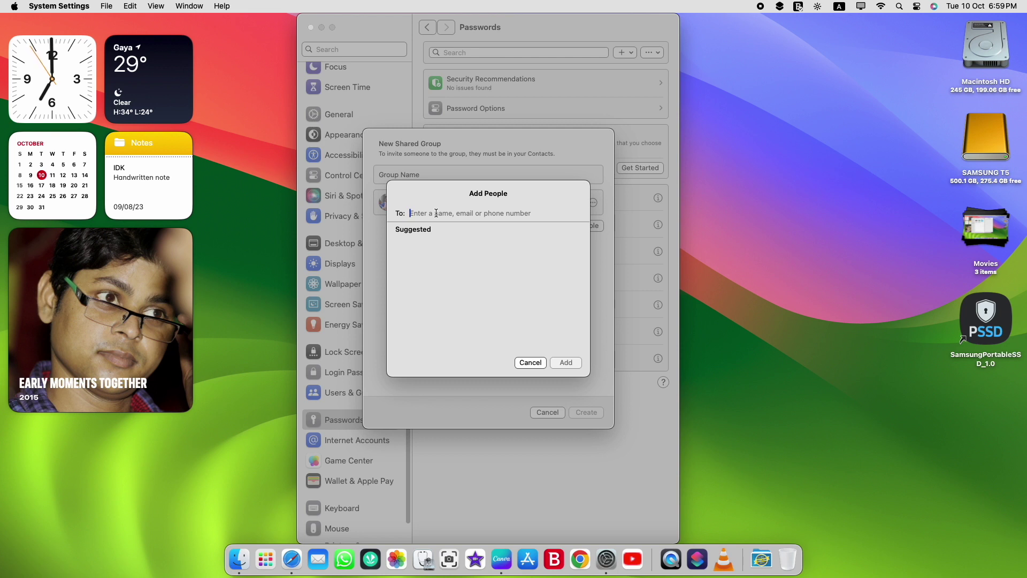
type("arti")
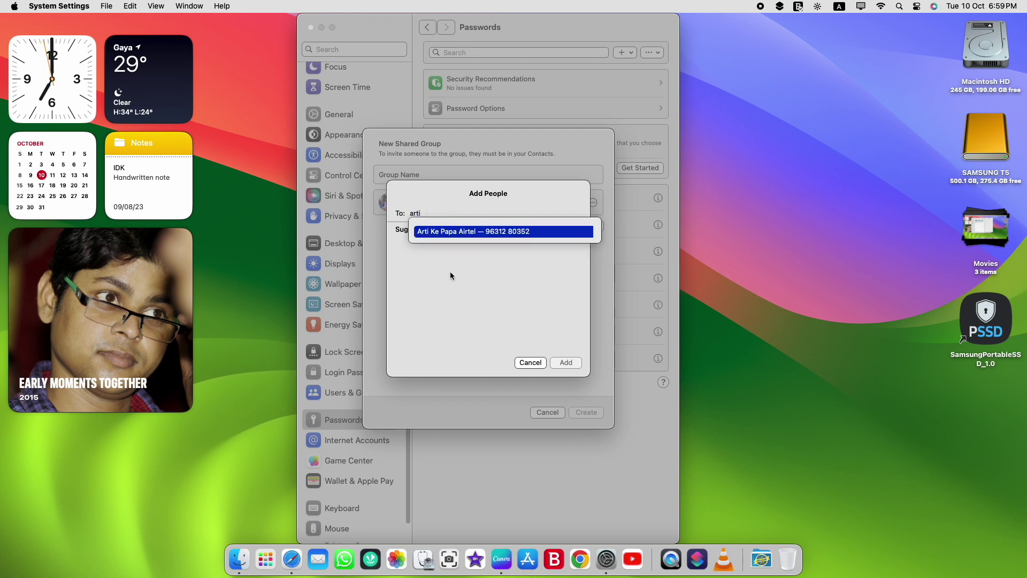
left_click(460, 234)
left_click(500, 330)
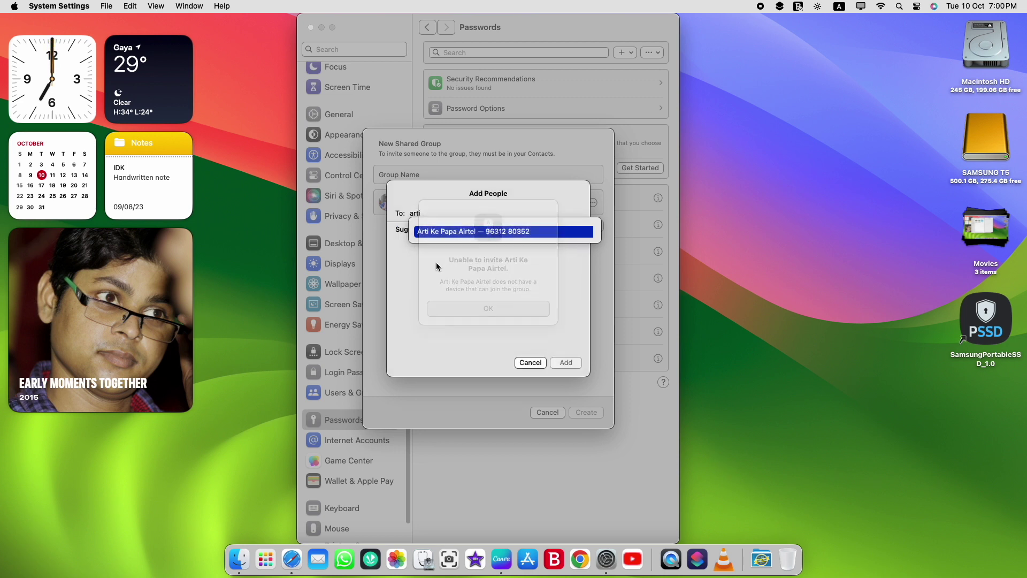
left_click(530, 362)
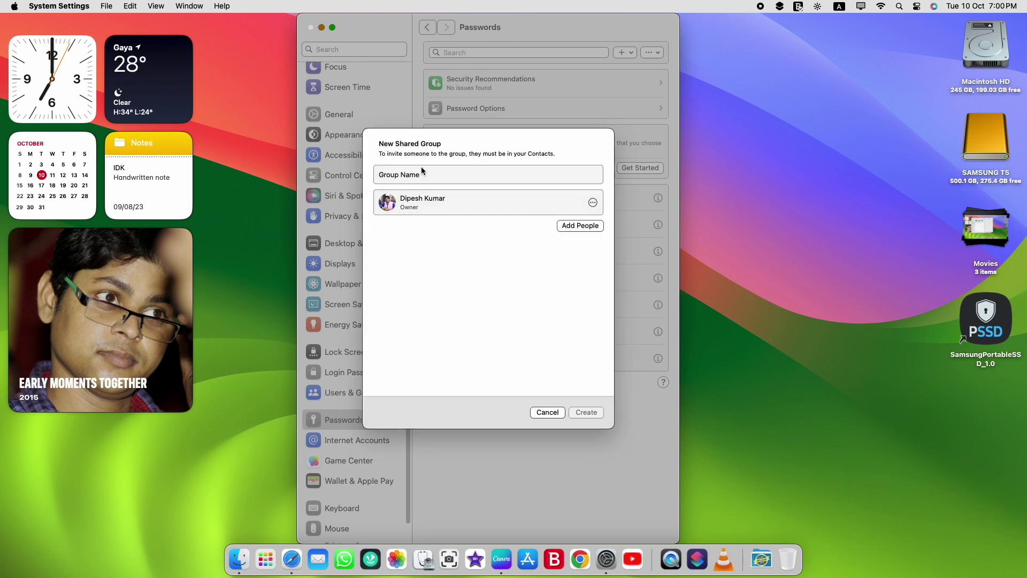
left_click(547, 412)
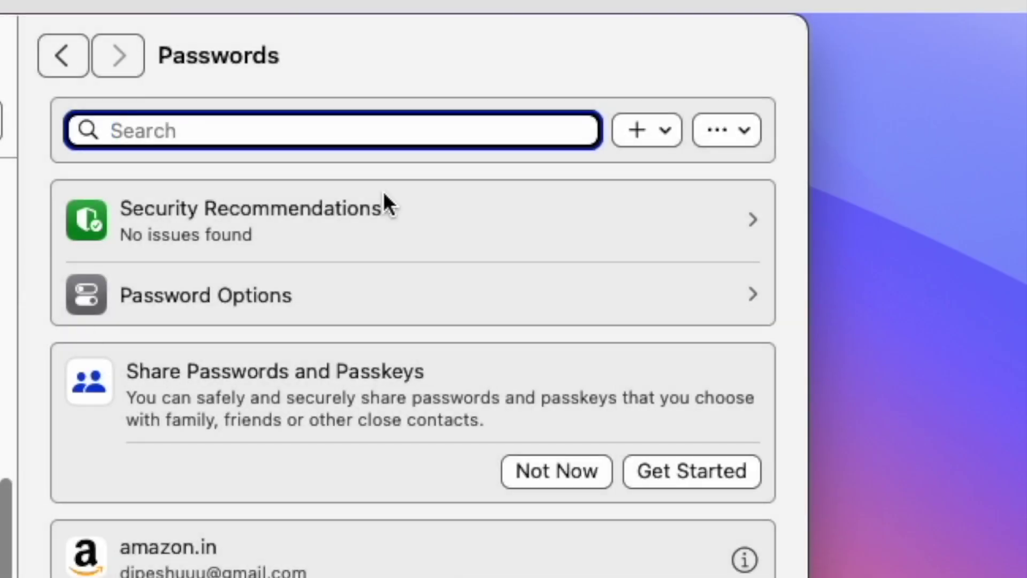
- Show the options for importing and exporting passwords and get started with Share Passwords and Passkeys
left_click(743, 135)
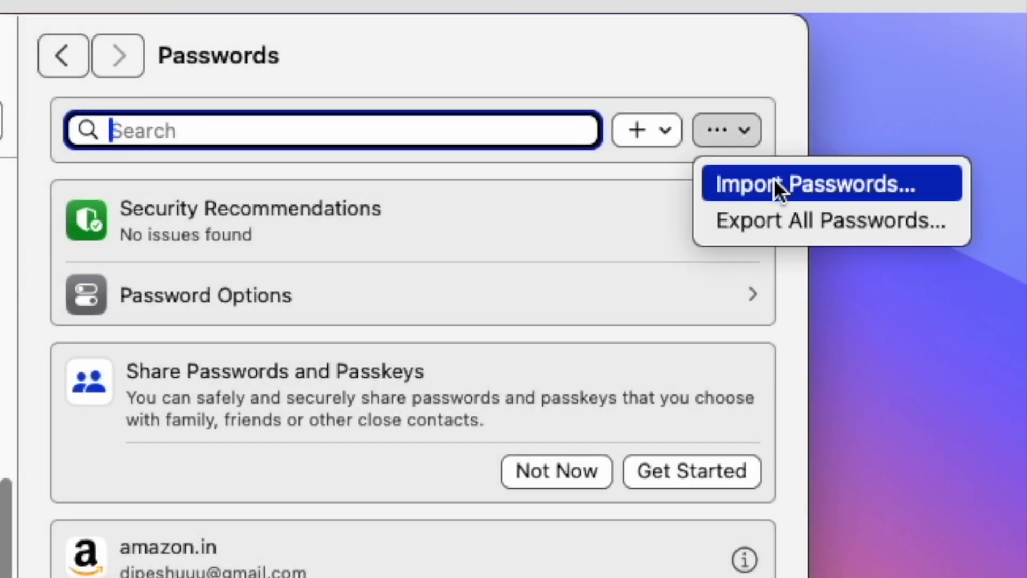
left_click(753, 108)
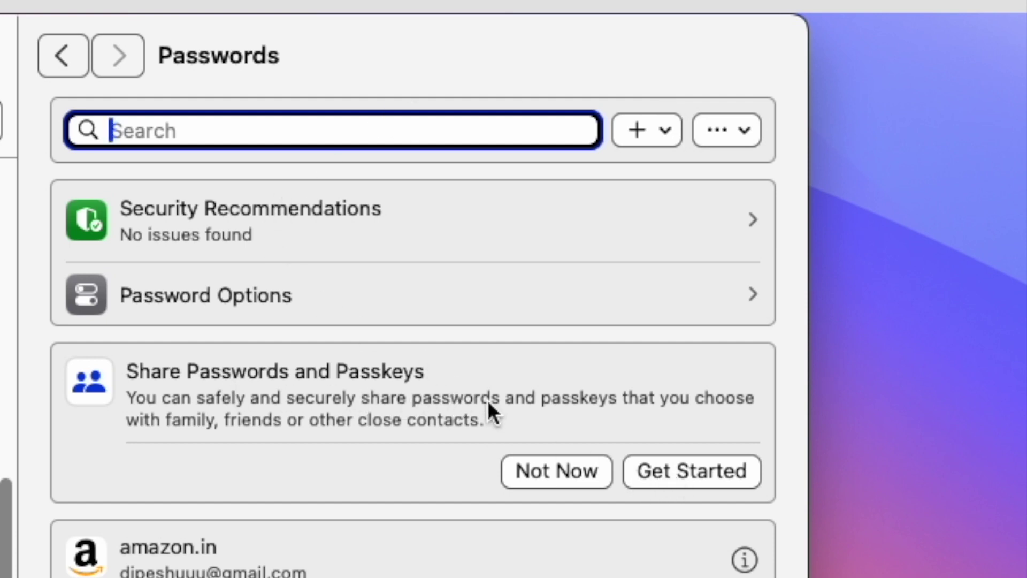
left_click(655, 471)
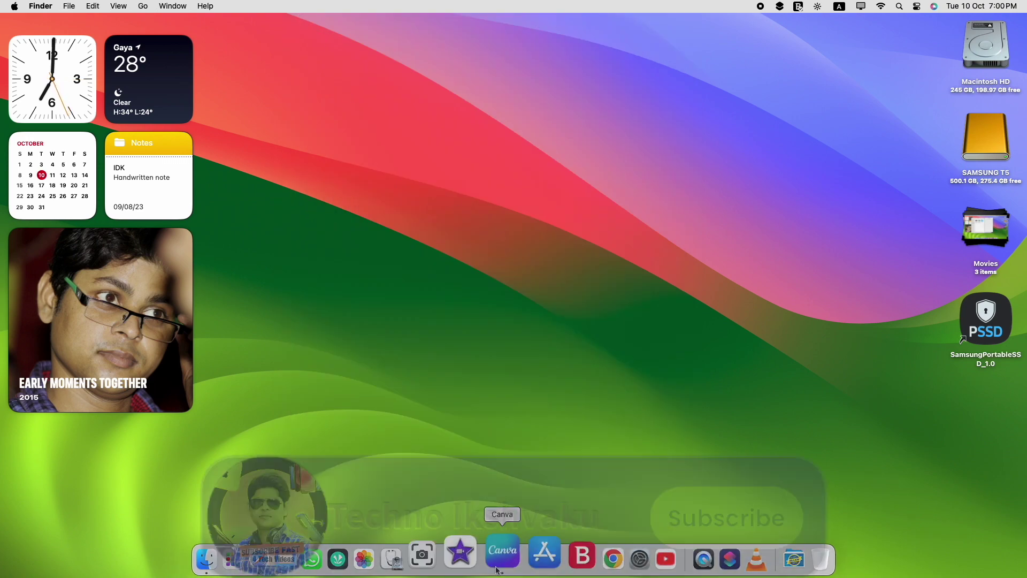
- Open Launchpad to show the installed apps
left_click(266, 558)
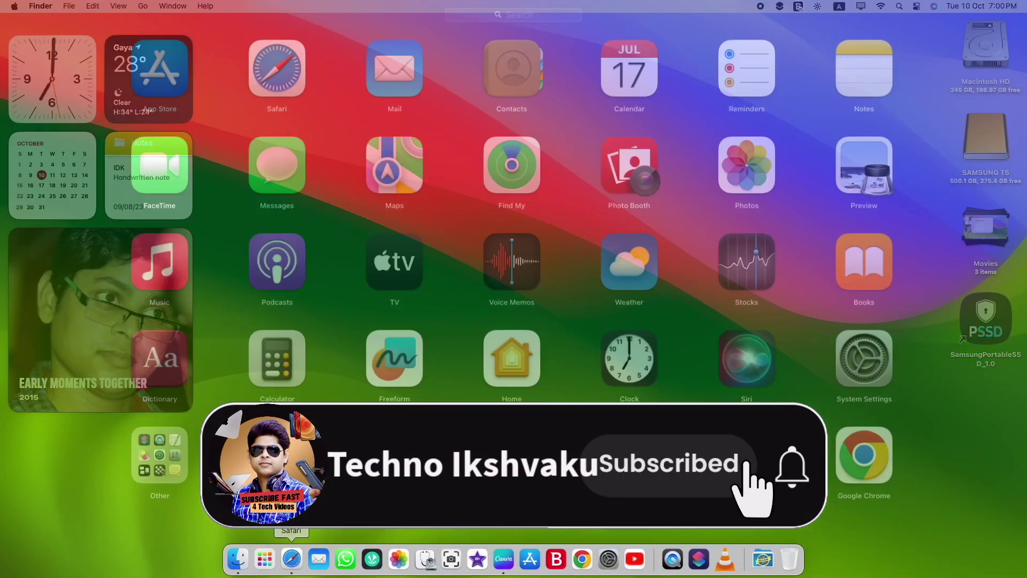